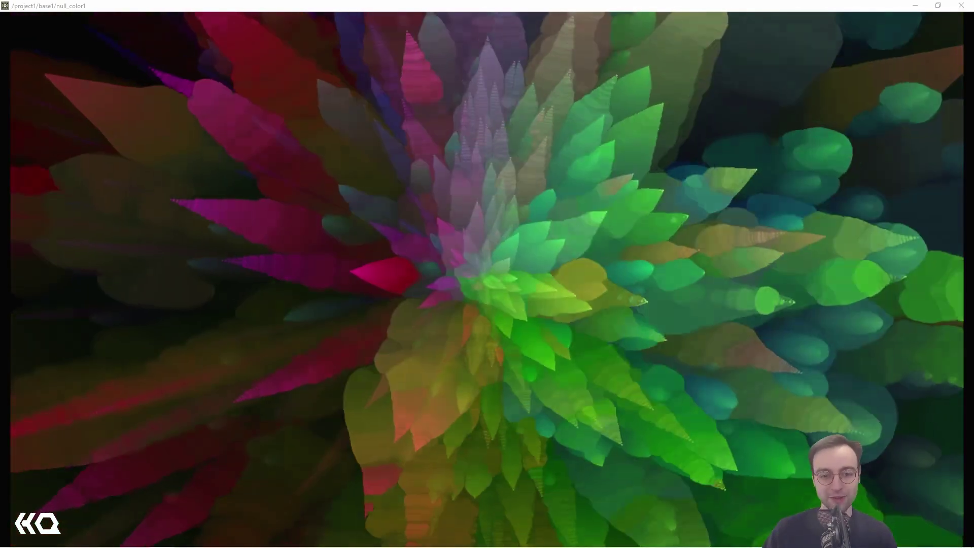
# Leave the full-screen output preview and add a Sphere SOP to the empty project network.
pyautogui.press('Escape')
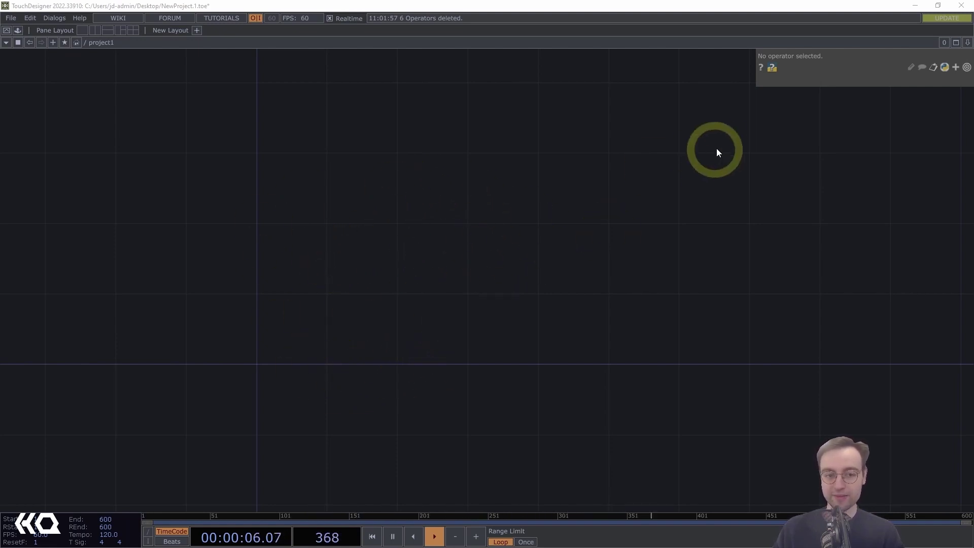
pyautogui.press('Tab')
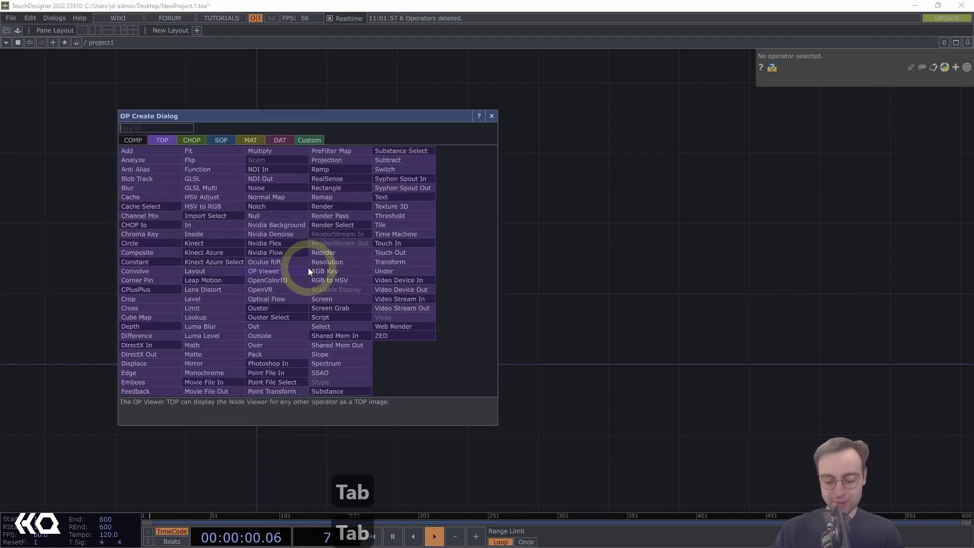
pyautogui.press('Tab')
pyautogui.press('Tab')
pyautogui.write('sphere')
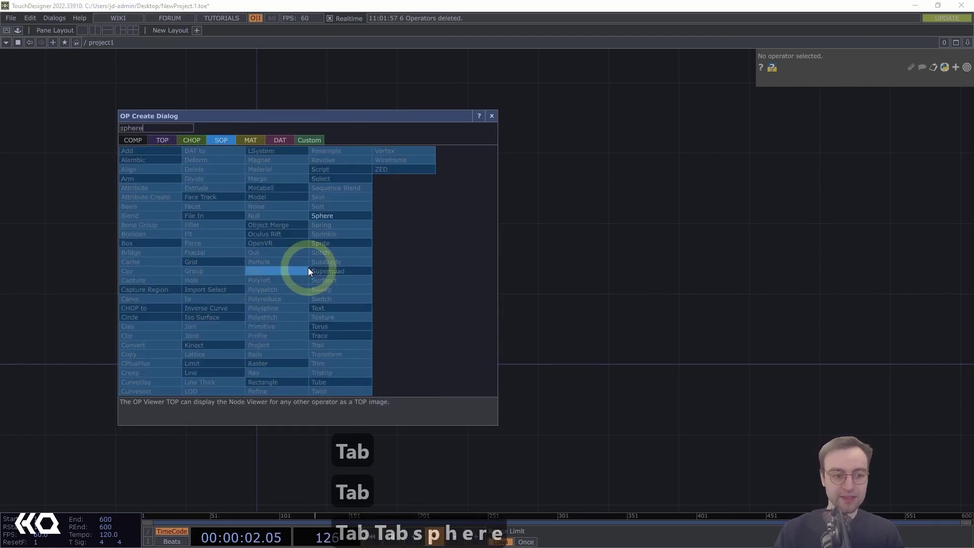
pyautogui.press('Return')
pyautogui.click(349, 260)
pyautogui.moveTo(554, 296); pyautogui.dragTo(598, 314)
pyautogui.scroll(5, 596, 290)
pyautogui.moveTo(506, 204); pyautogui.dragTo(490, 355)
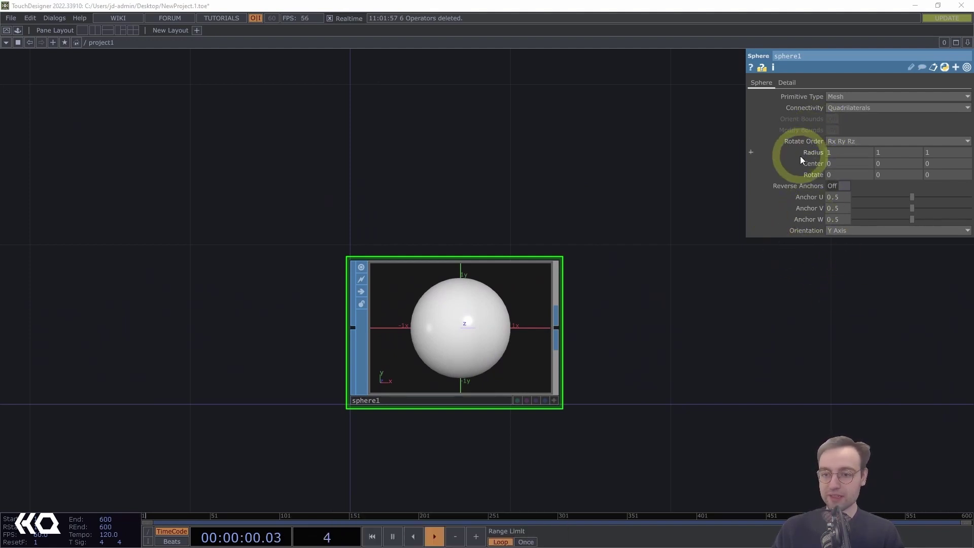
# Set the sphere's radius to 0.01 on all three axes.
pyautogui.moveTo(812, 152); pyautogui.dragTo(817, 163, button='middle')
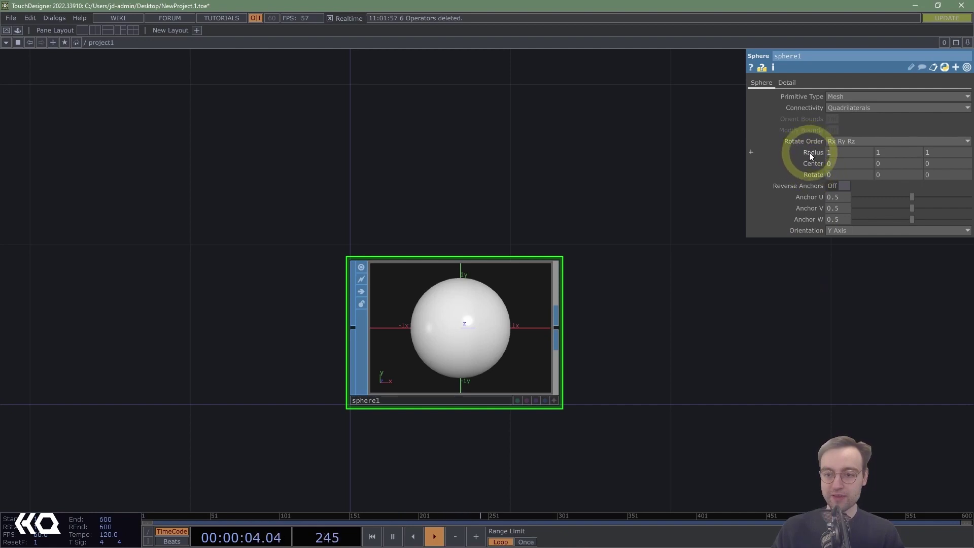
pyautogui.moveTo(804, 145)
pyautogui.mouseDown(button='middle')
pyautogui.moveTo(821, 166)
pyautogui.moveTo(816, 156)
pyautogui.mouseUp(button='middle')
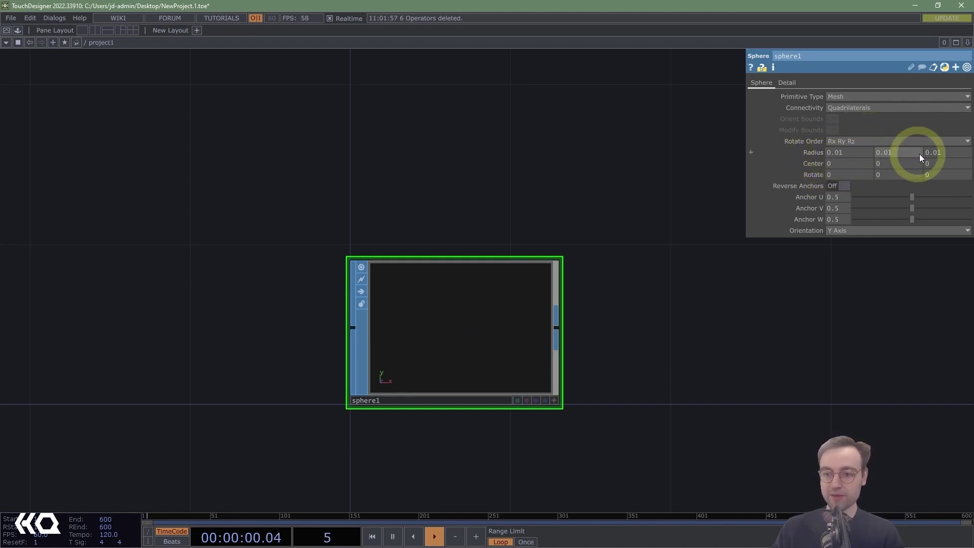
pyautogui.moveTo(568, 311); pyautogui.dragTo(619, 285, button='middle')
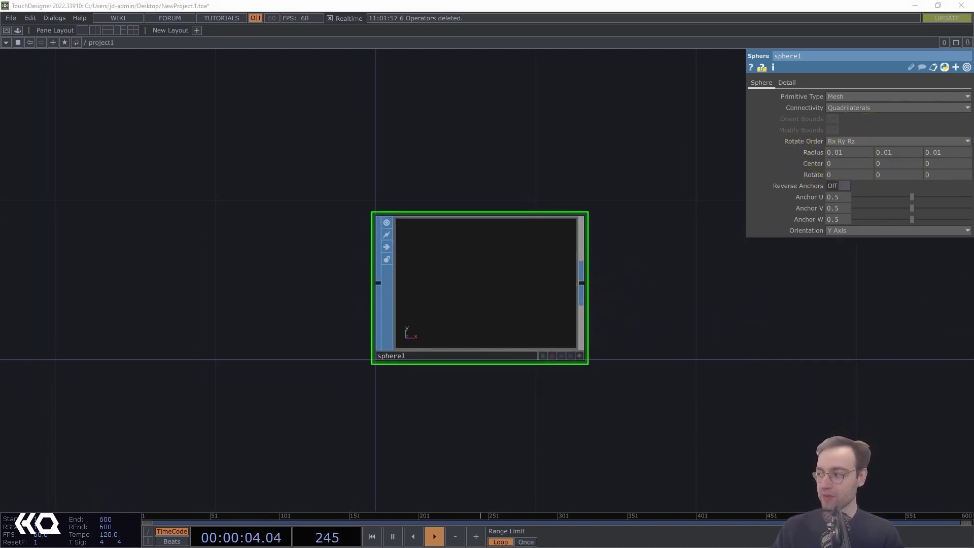
# Set the sphere's detail to 200 rows and 200 columns.
pyautogui.click(789, 84)
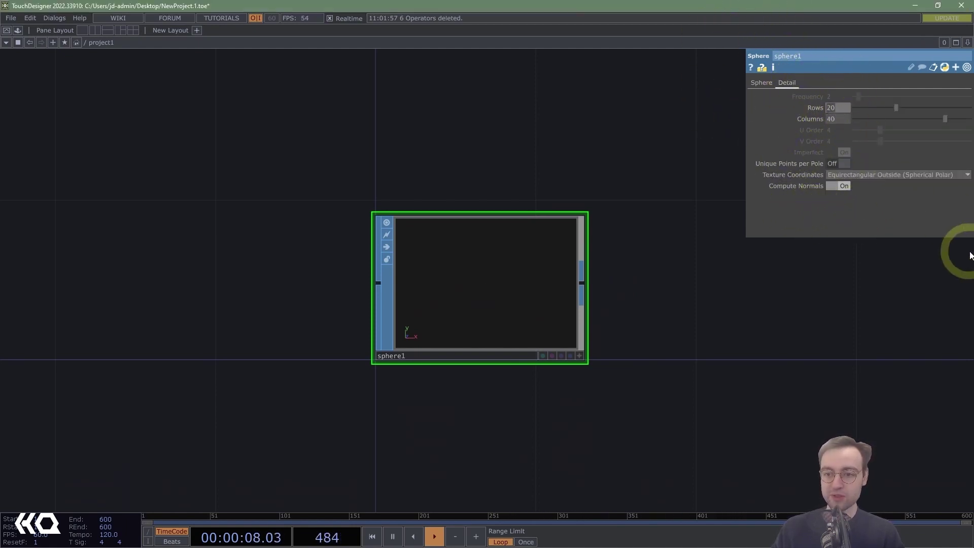
pyautogui.write('200')
pyautogui.press('Tab')
pyautogui.write('200')
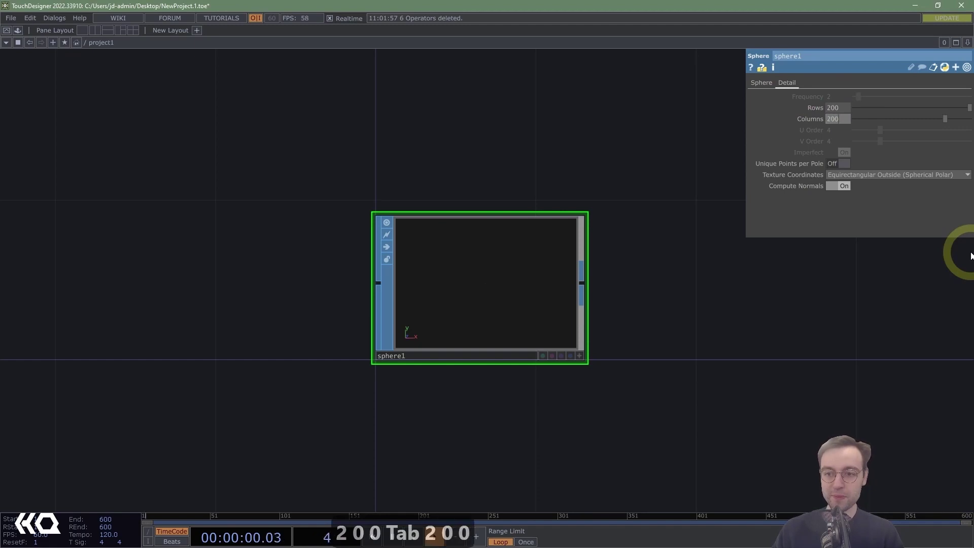
pyautogui.press('Return')
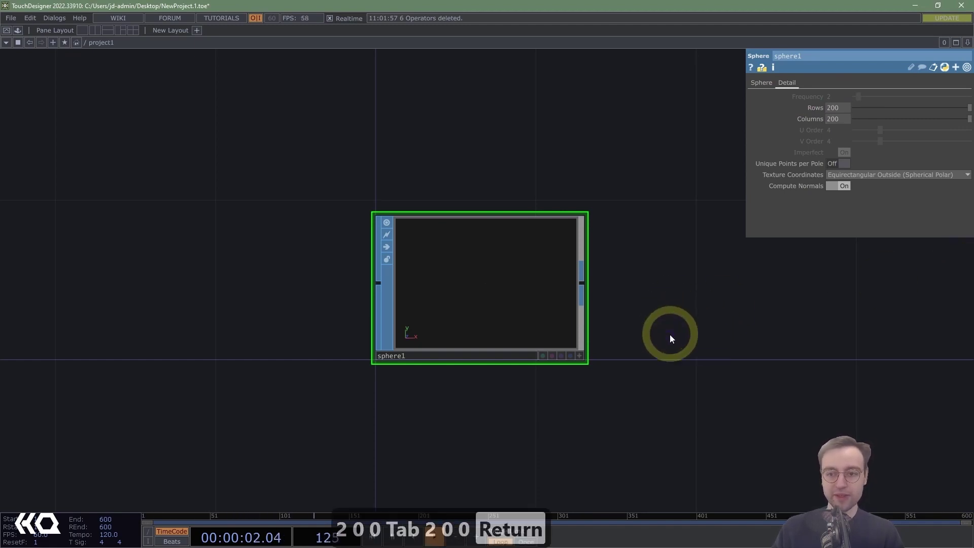
# Inspect the tiny sphere in its interactive node viewer, toggling the wireframe display on and off.
pyautogui.click(579, 357)
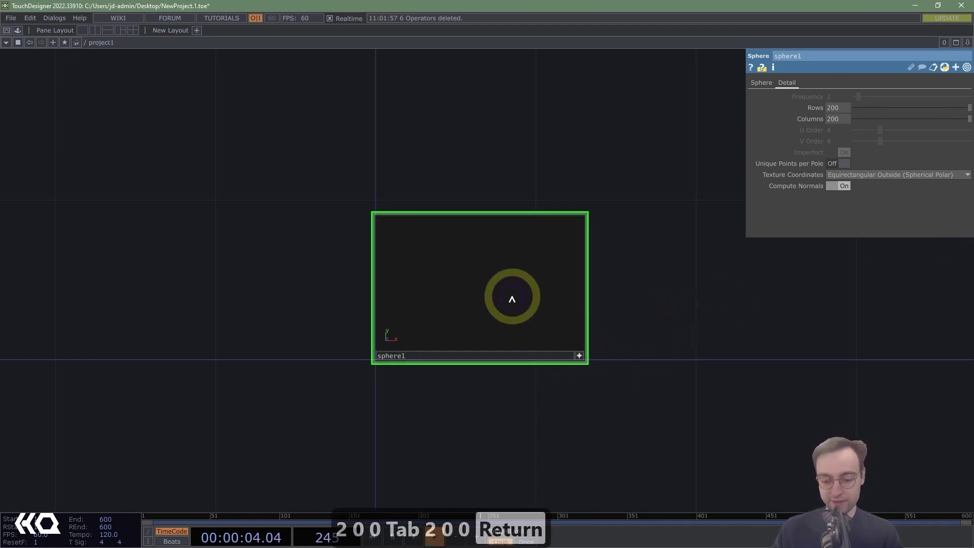
pyautogui.scroll(4, 674, 334)
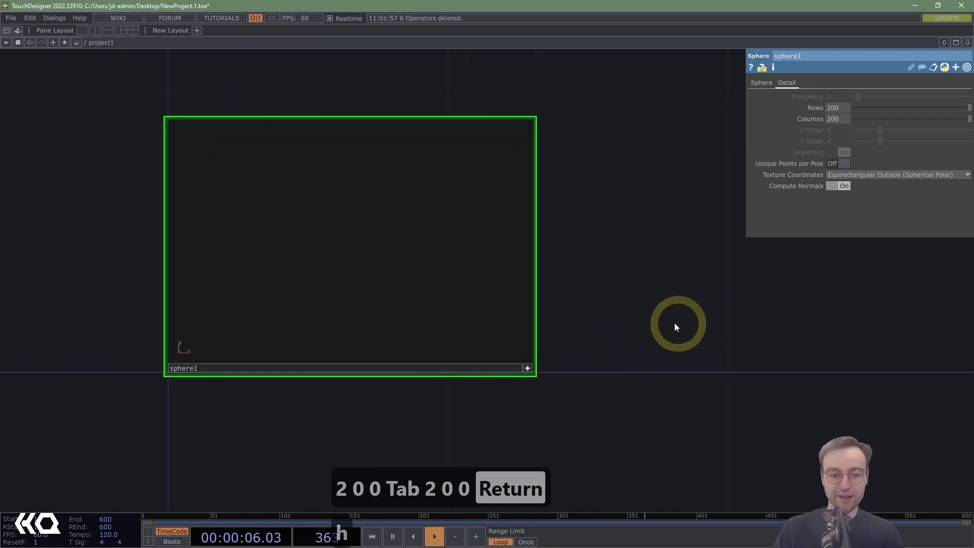
pyautogui.moveTo(674, 326); pyautogui.dragTo(812, 317)
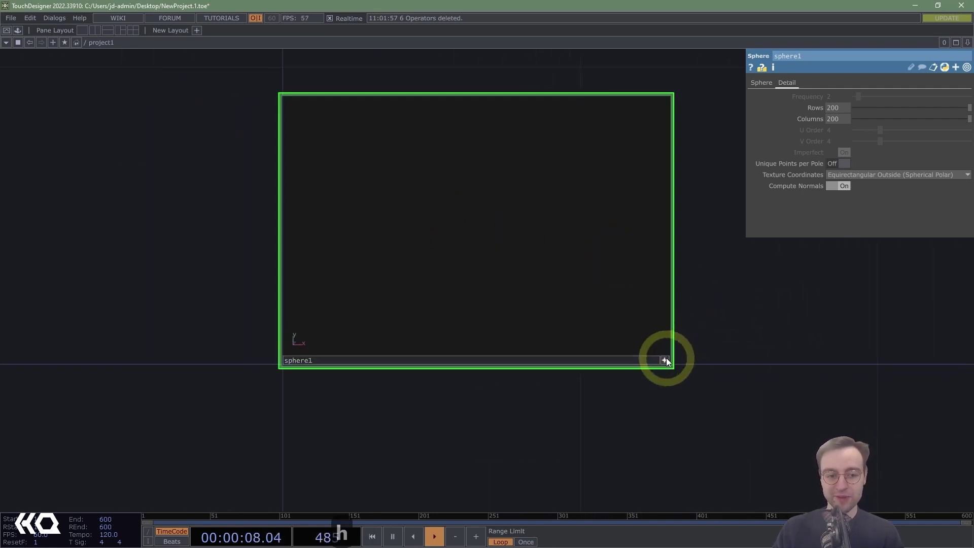
pyautogui.press('w')
pyautogui.press('w')
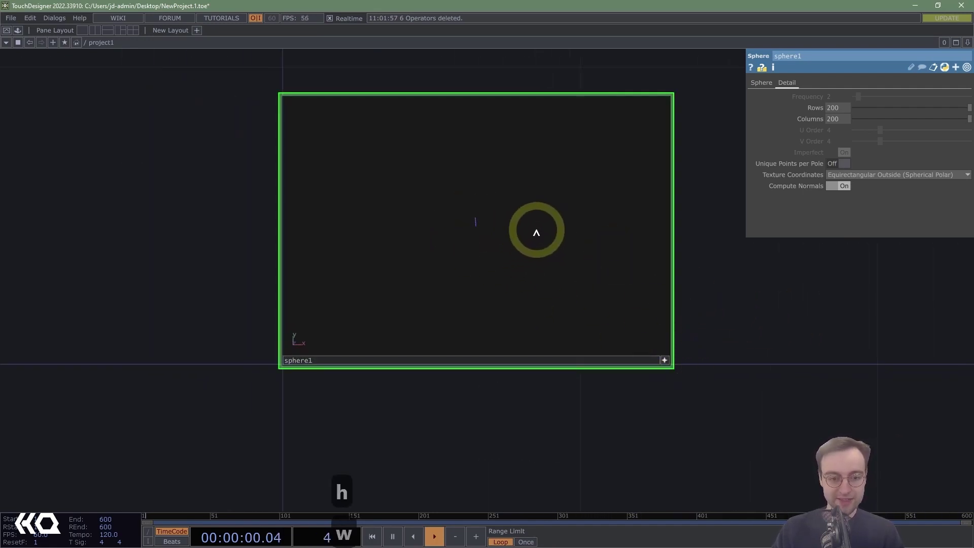
pyautogui.click(662, 361)
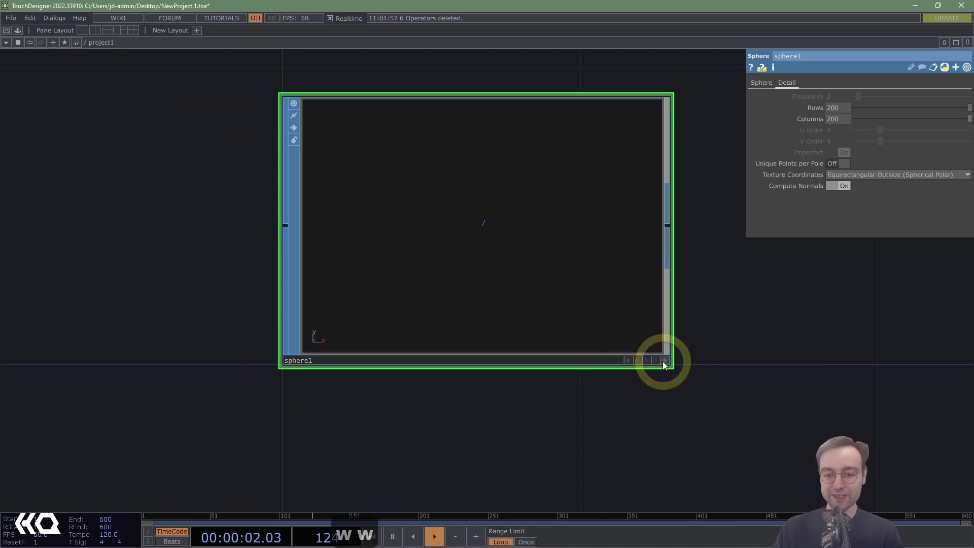
# Add a Sort SOP after the sphere, connected to the sphere's output.
pyautogui.scroll(-3, 710, 350)
pyautogui.scroll(-2, 714, 348)
pyautogui.moveTo(726, 335); pyautogui.dragTo(512, 318)
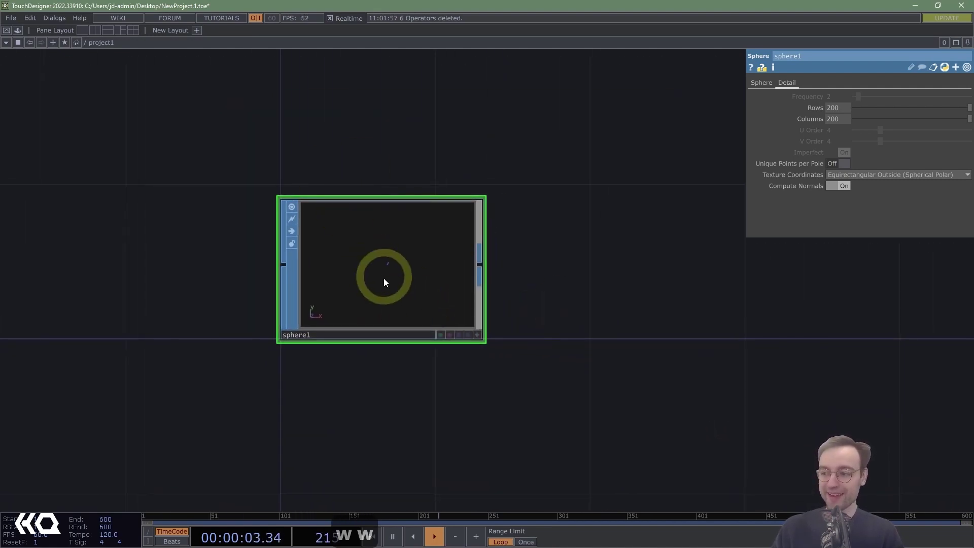
pyautogui.rightClick(488, 262)
pyautogui.click(480, 263)
pyautogui.write('s')
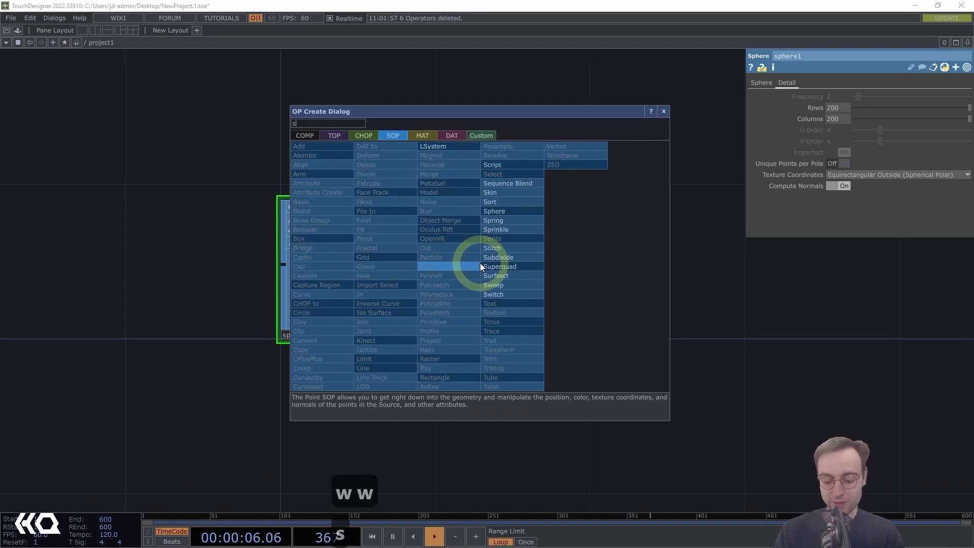
pyautogui.write('ort')
pyautogui.press('Return')
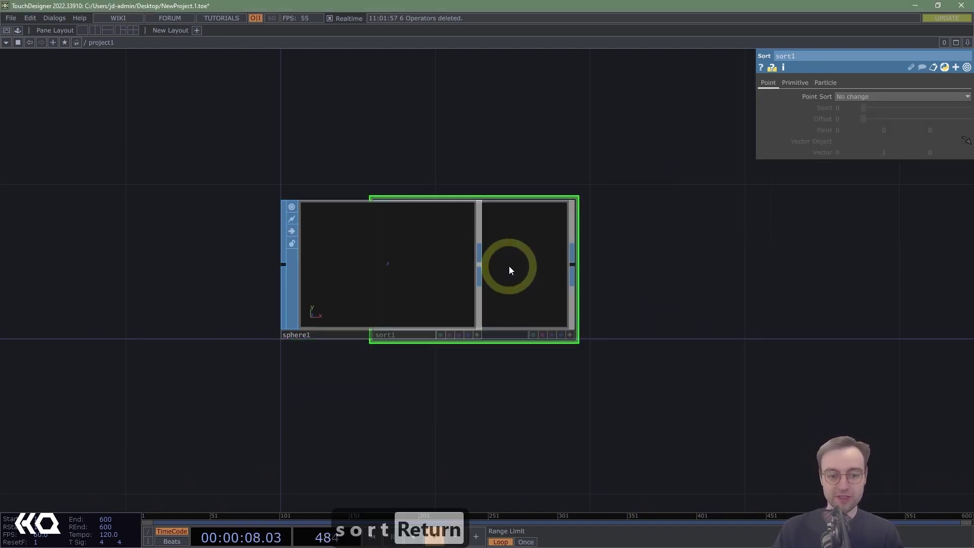
pyautogui.click(632, 264)
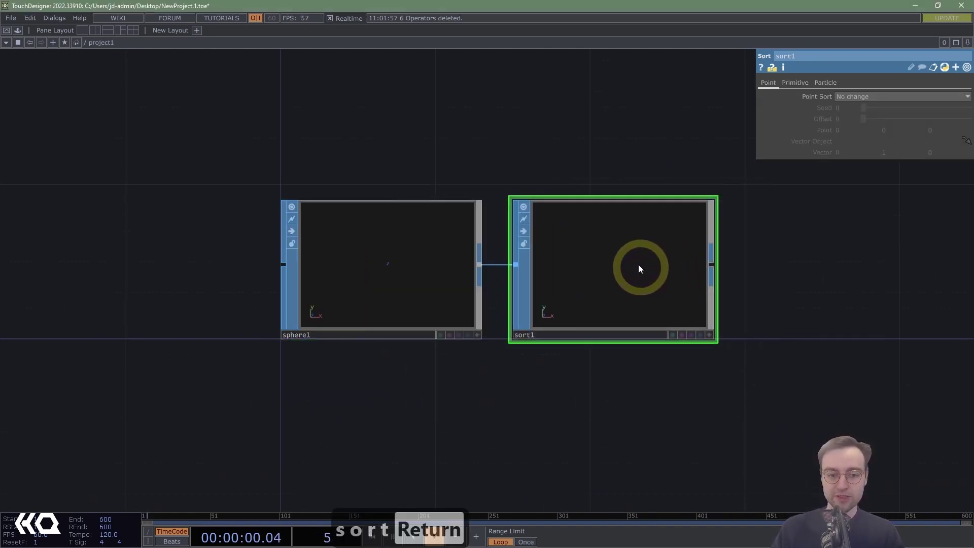
# Set the Sort SOP's point sort to Random.
pyautogui.moveTo(618, 369); pyautogui.dragTo(540, 379)
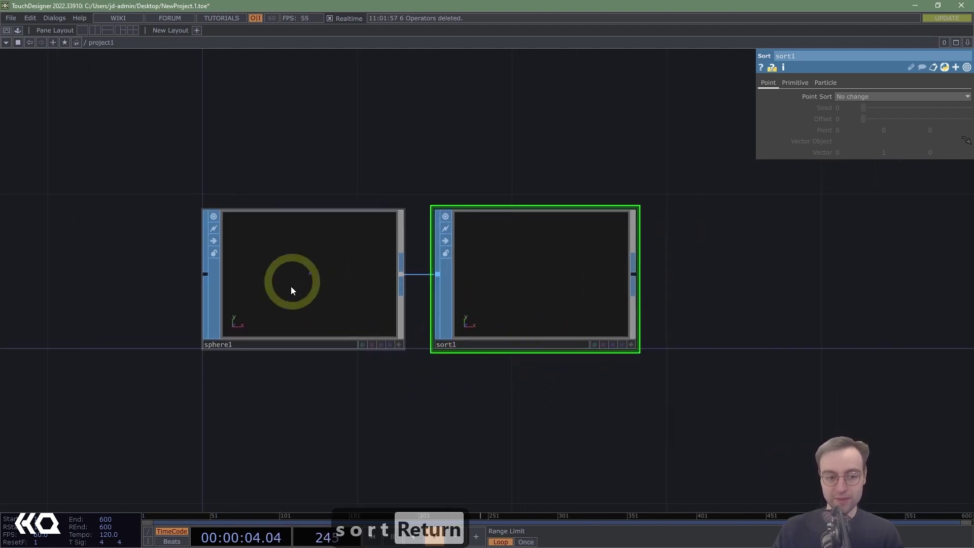
pyautogui.moveTo(483, 381); pyautogui.dragTo(461, 388)
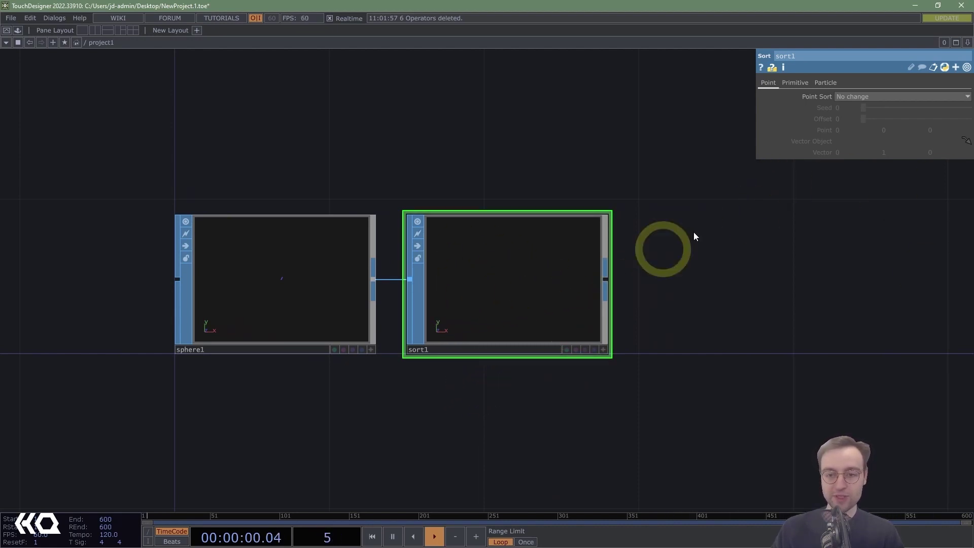
pyautogui.click(836, 96)
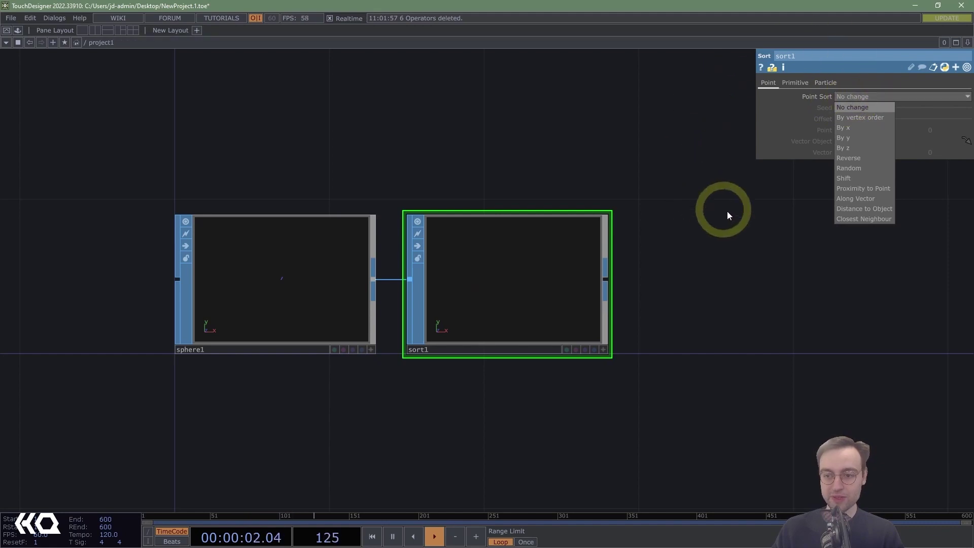
pyautogui.click(863, 168)
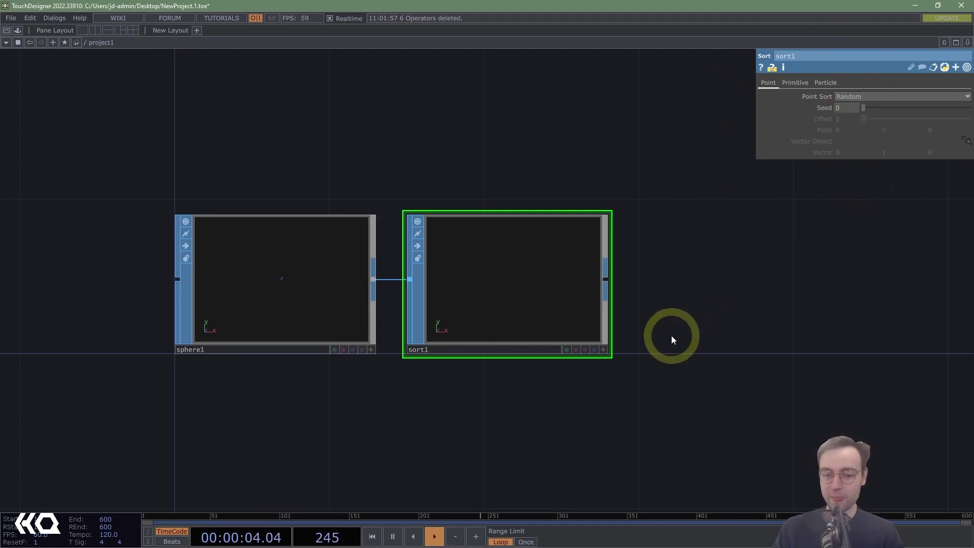
# Add a Particle SOP fed by the Sort SOP's output and place it lower down, beyond the sort node.
pyautogui.moveTo(664, 330); pyautogui.dragTo(657, 285)
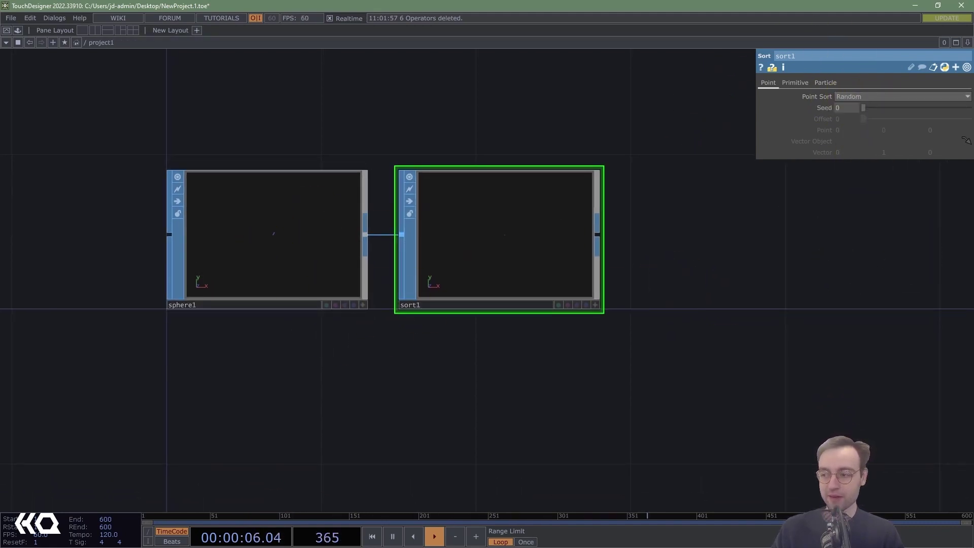
pyautogui.moveTo(714, 255); pyautogui.dragTo(605, 256)
pyautogui.rightClick(488, 235)
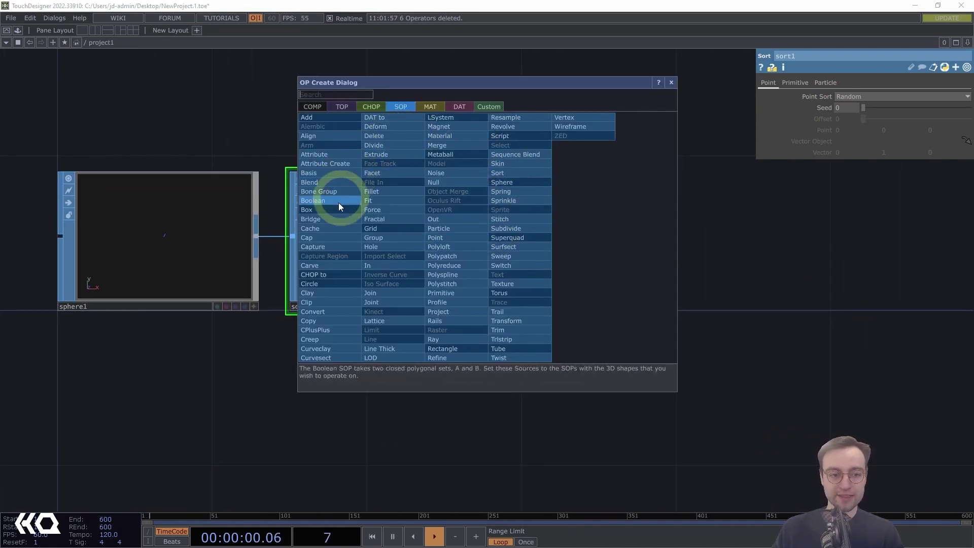
pyautogui.click(454, 229)
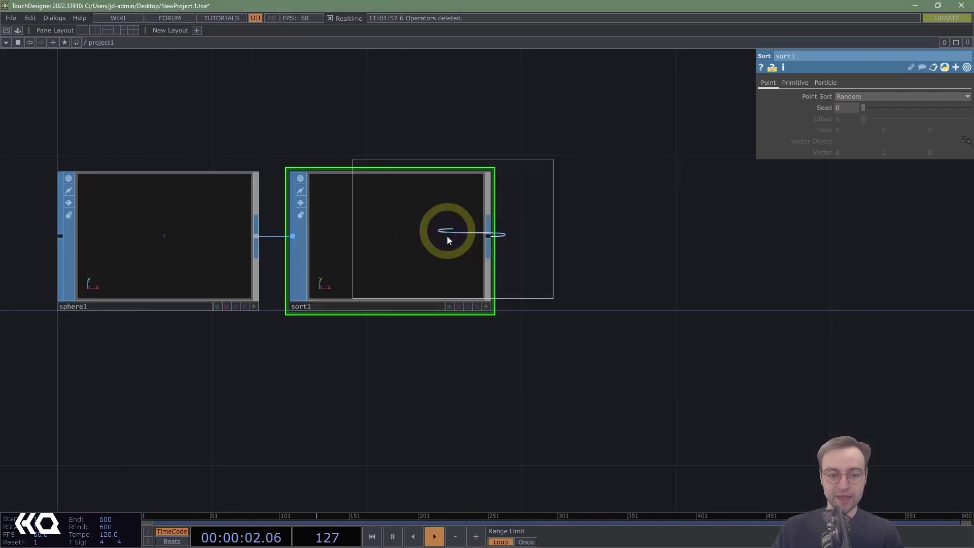
pyautogui.click(653, 303)
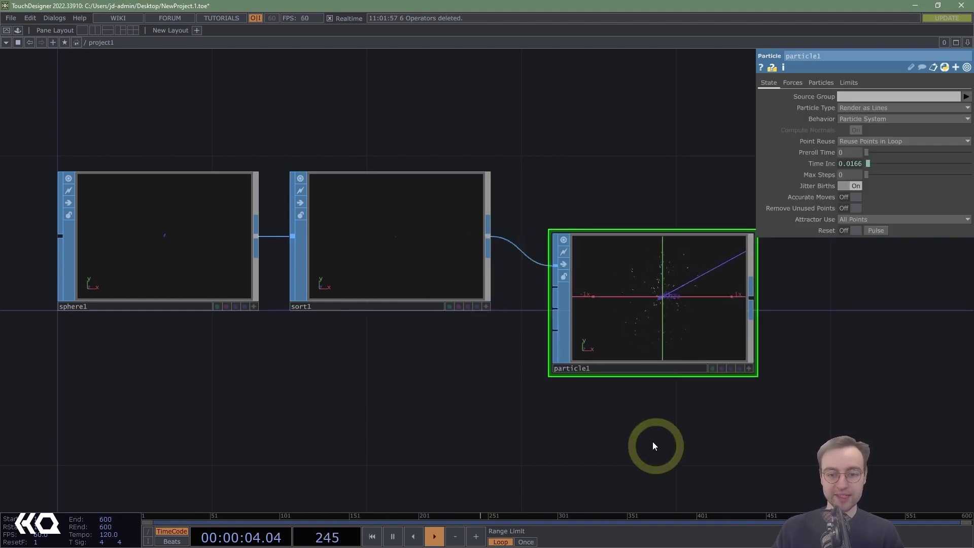
pyautogui.moveTo(646, 388); pyautogui.dragTo(607, 311)
pyautogui.moveTo(581, 240); pyautogui.dragTo(596, 287)
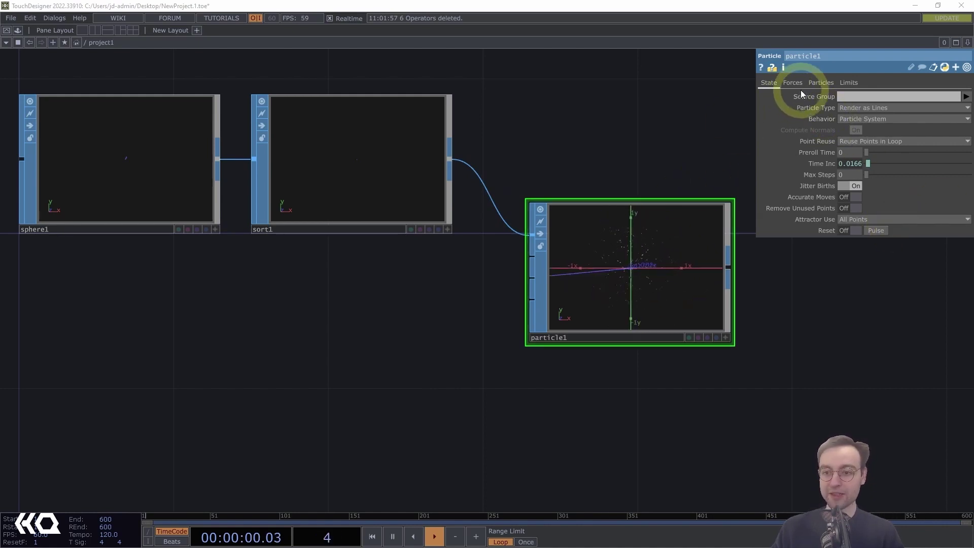
# Set the Particle SOP's life expectancy to 15.
pyautogui.click(822, 82)
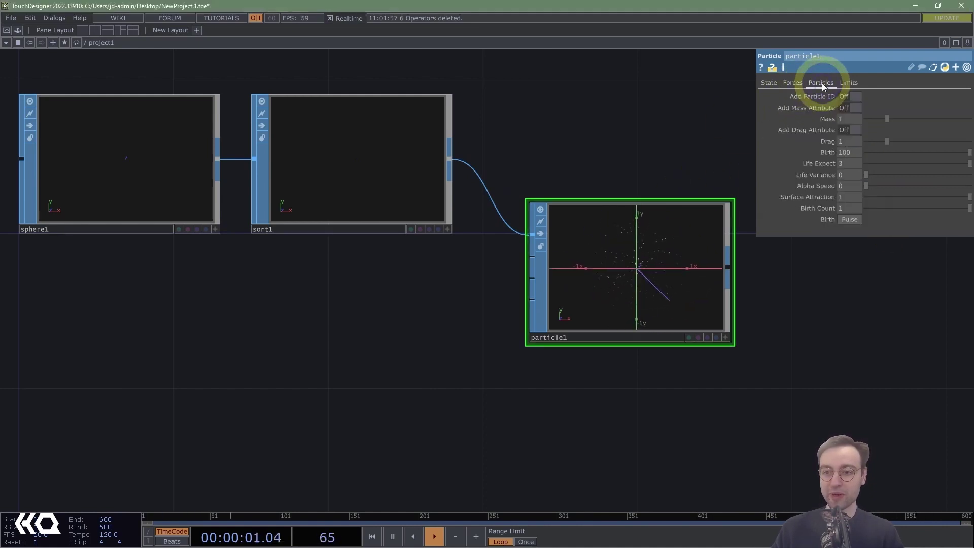
pyautogui.click(851, 163)
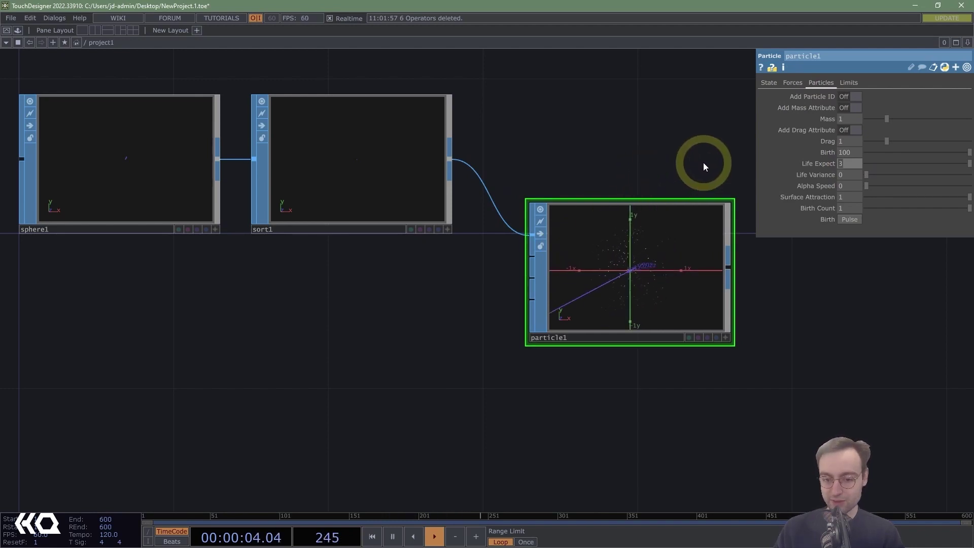
pyautogui.write('15')
pyautogui.press('Return')
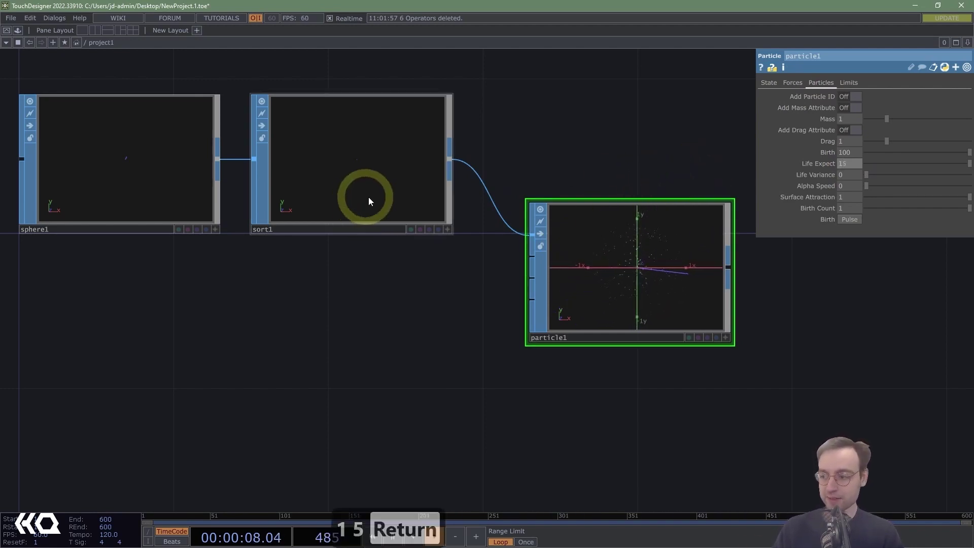
# Add an unconnected Metaball SOP in the space below the sphere and sort nodes.
pyautogui.moveTo(413, 348); pyautogui.dragTo(439, 327)
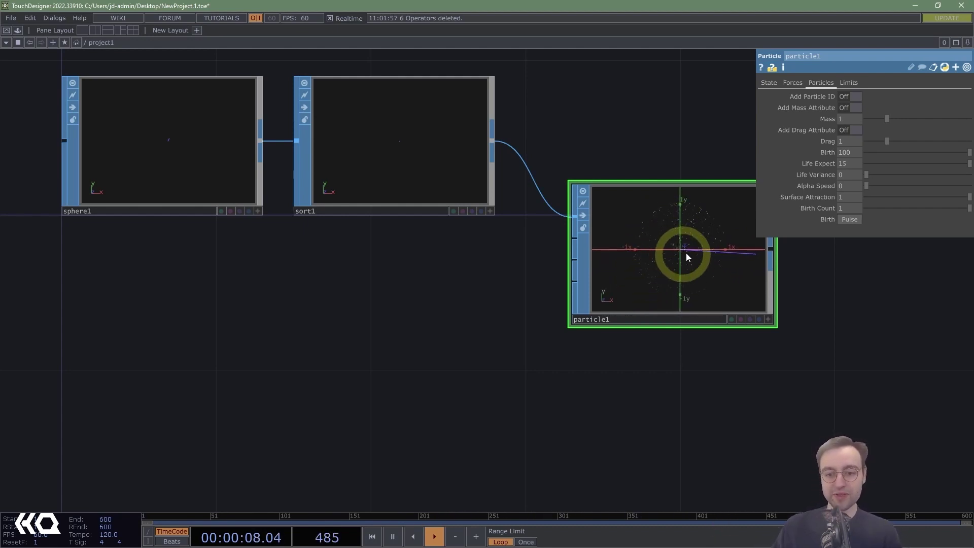
pyautogui.moveTo(400, 332); pyautogui.dragTo(449, 318)
pyautogui.scroll(-1, 449, 313)
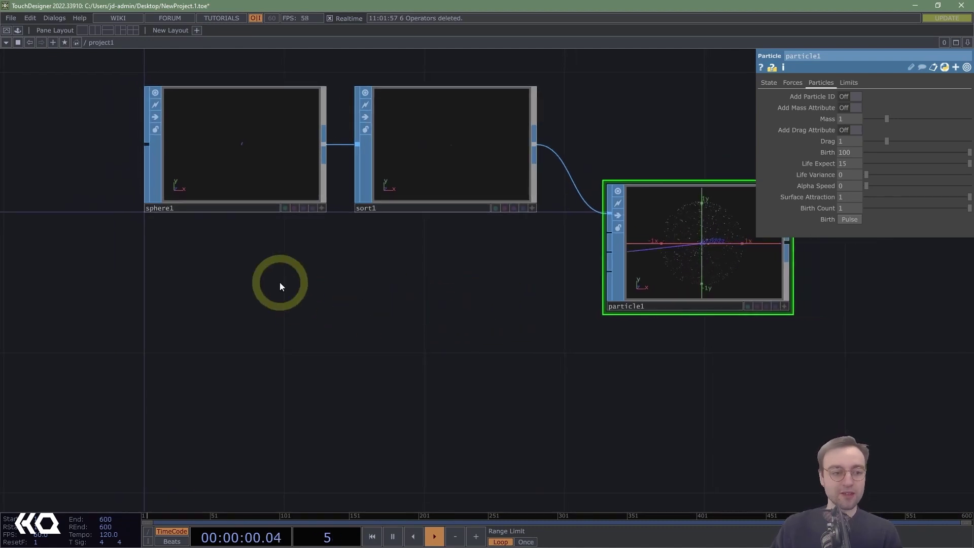
pyautogui.press('Tab')
pyautogui.write('meta')
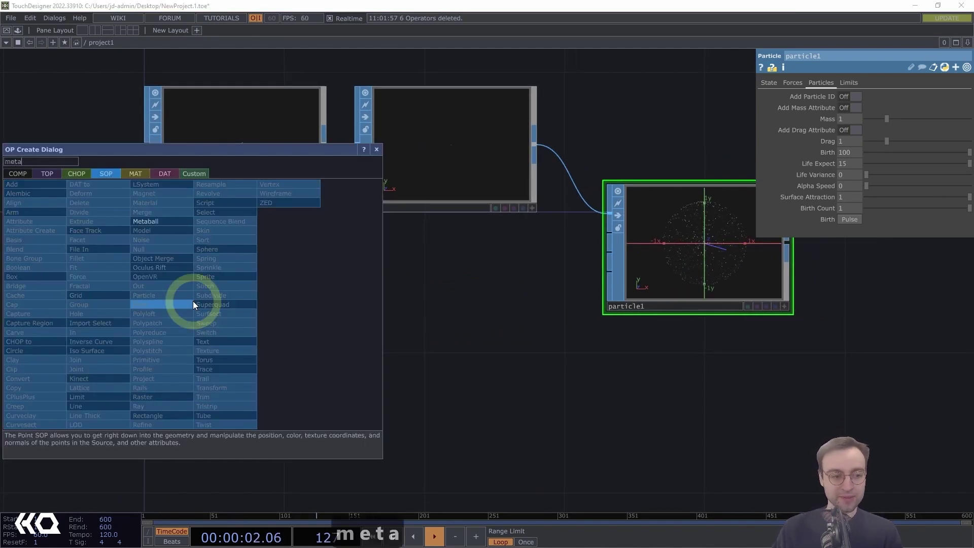
pyautogui.click(171, 220)
pyautogui.click(384, 370)
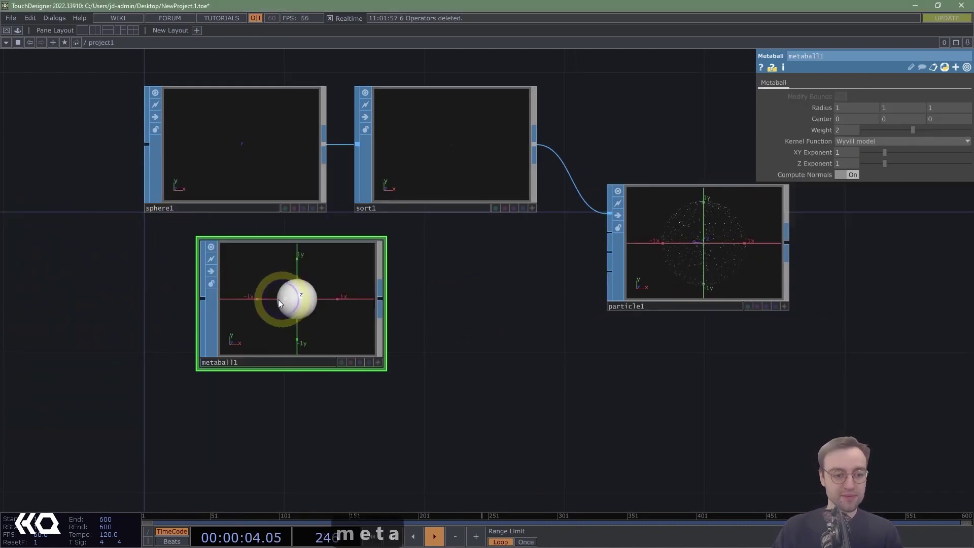
# Align the Metaball SOP directly beneath the sphere node and set its radius to 11 on all three axes.
pyautogui.moveTo(283, 298); pyautogui.dragTo(226, 296)
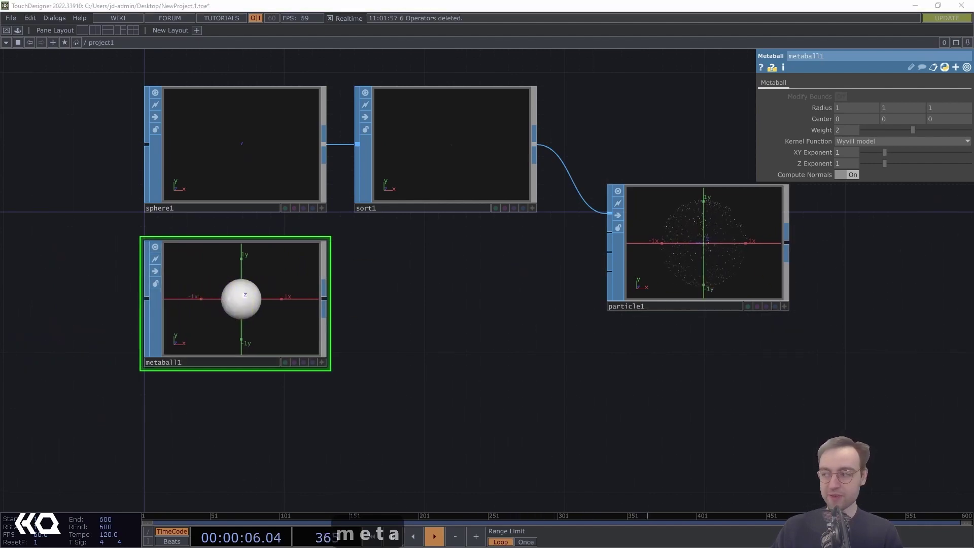
pyautogui.click(822, 108)
pyautogui.click(822, 109)
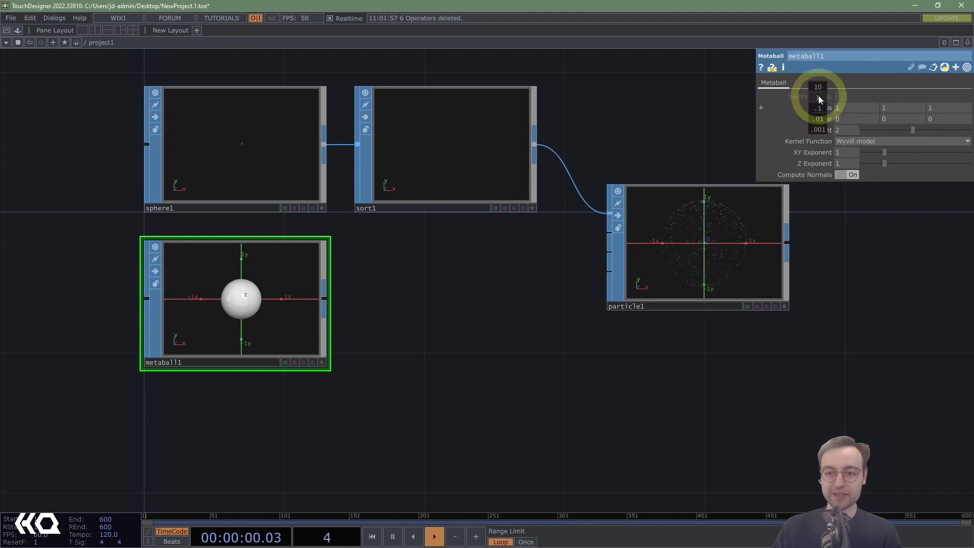
pyautogui.moveTo(818, 108); pyautogui.dragTo(819, 107, button='middle')
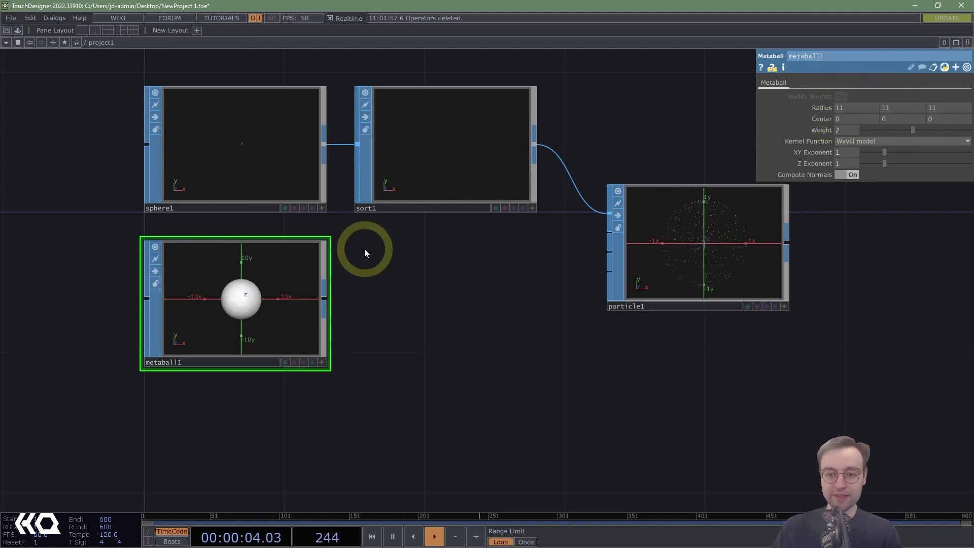
# Add a Force SOP fed by the Metaball SOP's output and place it beneath the sort node.
pyautogui.moveTo(365, 248); pyautogui.dragTo(470, 281)
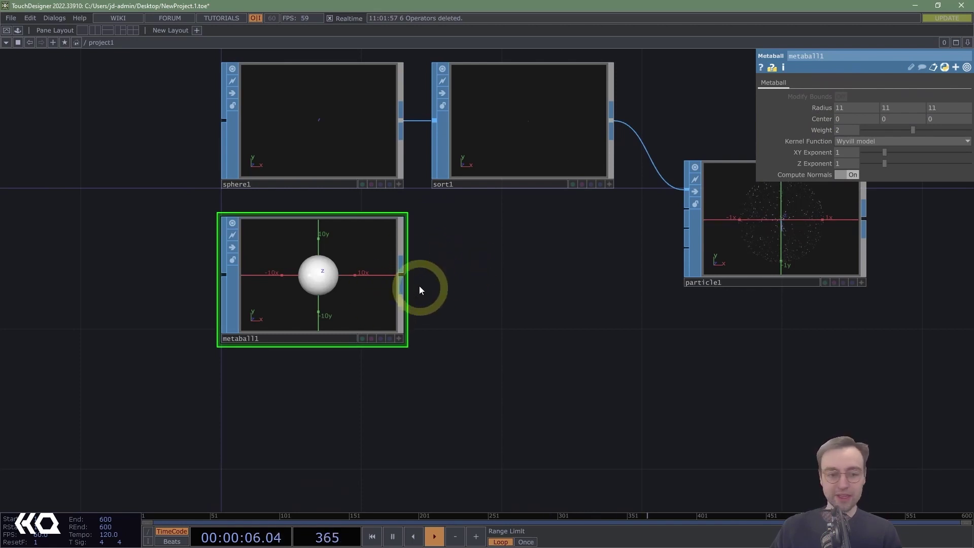
pyautogui.rightClick(404, 275)
pyautogui.press('Escape')
pyautogui.click(400, 274)
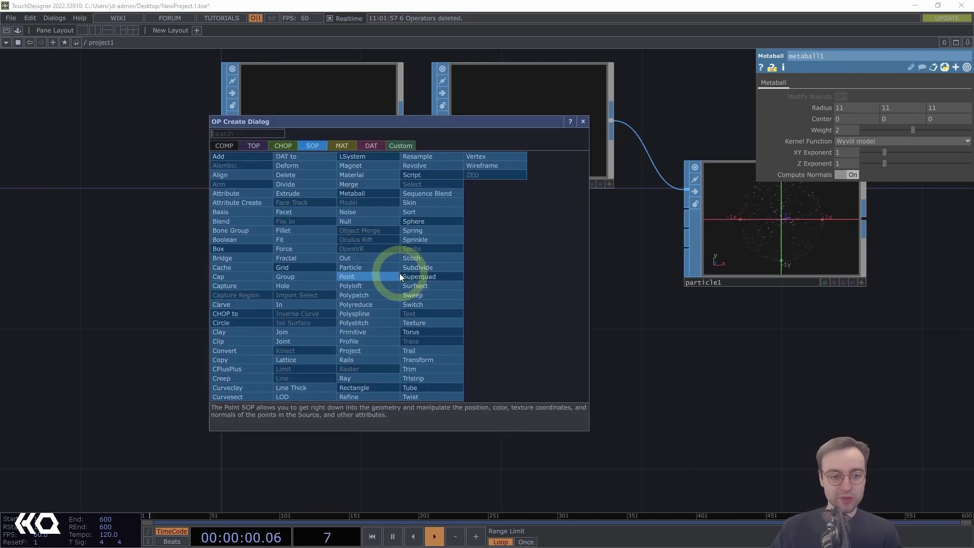
pyautogui.write('force')
pyautogui.press('Return')
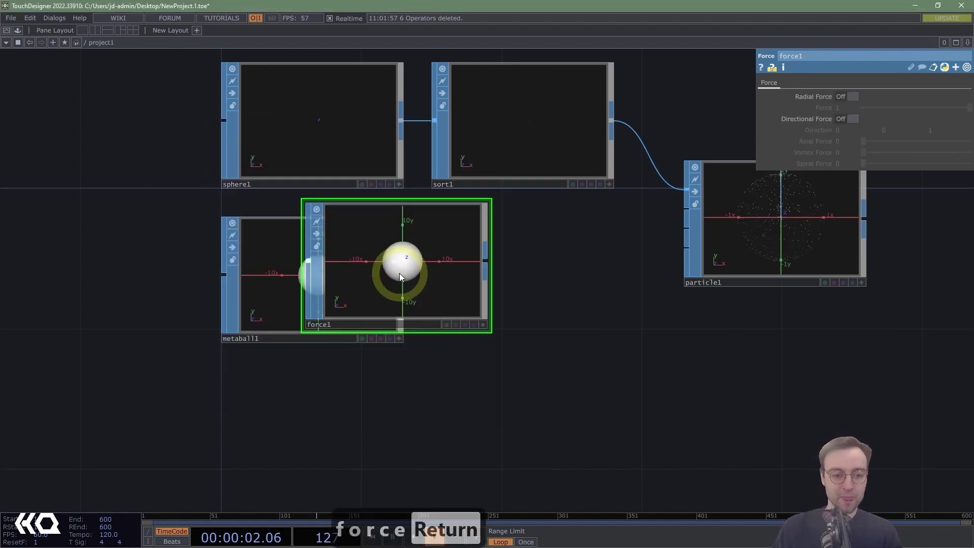
pyautogui.click(527, 289)
# Turn on Radial Force in the Force SOP and connect its output to the Particle SOP's third input.
pyautogui.click(800, 117)
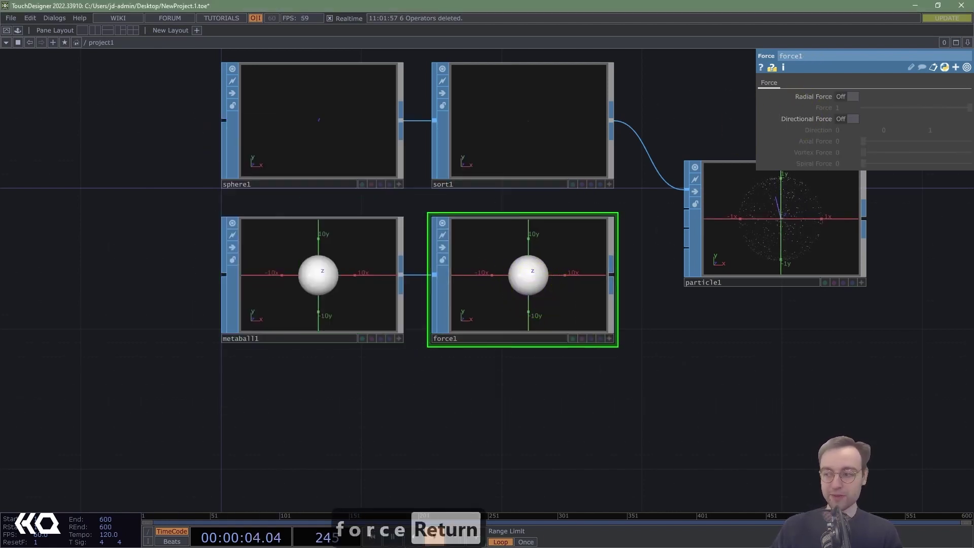
pyautogui.click(851, 97)
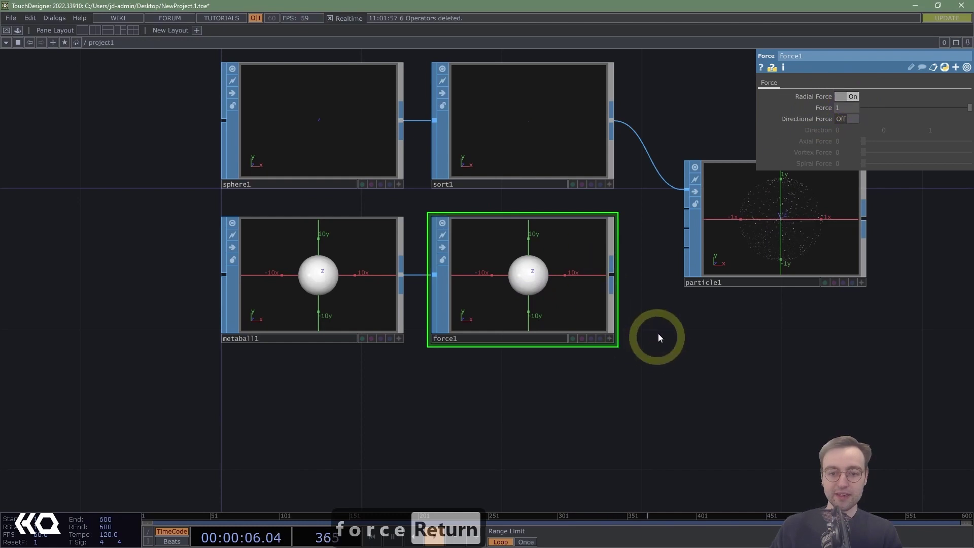
pyautogui.moveTo(653, 337); pyautogui.dragTo(578, 333)
pyautogui.moveTo(571, 255); pyautogui.dragTo(598, 226)
pyautogui.moveTo(602, 328); pyautogui.dragTo(587, 329)
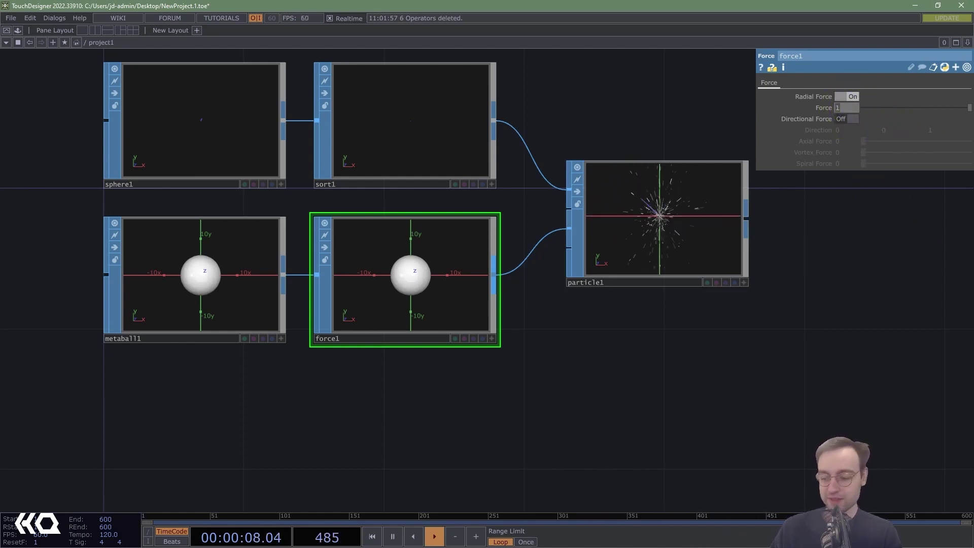
# Set the Force SOP's radial force to -1 and move the Particle SOP slightly closer to the sort and force nodes.
pyautogui.write('-1')
pyautogui.press('Return')
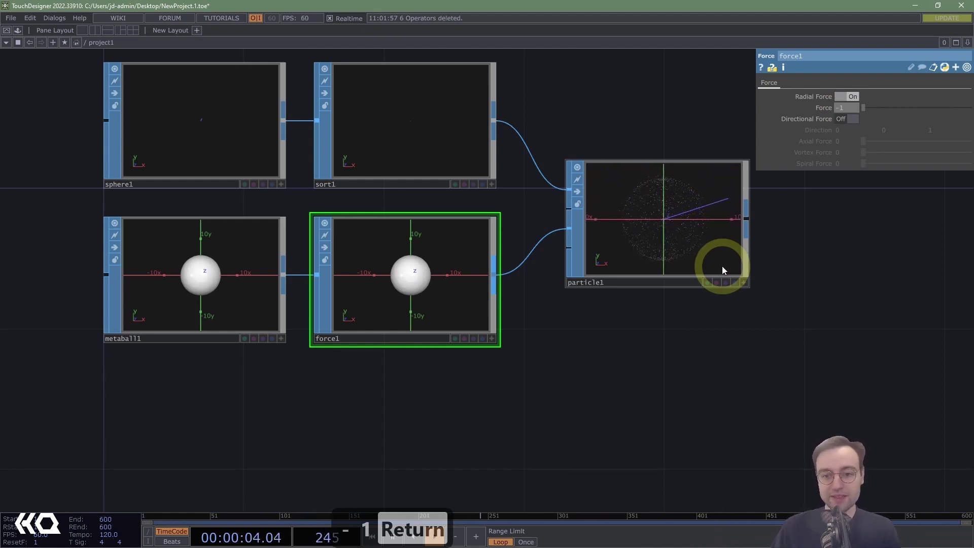
pyautogui.moveTo(627, 368); pyautogui.dragTo(612, 318)
pyautogui.scroll(-2, 567, 340)
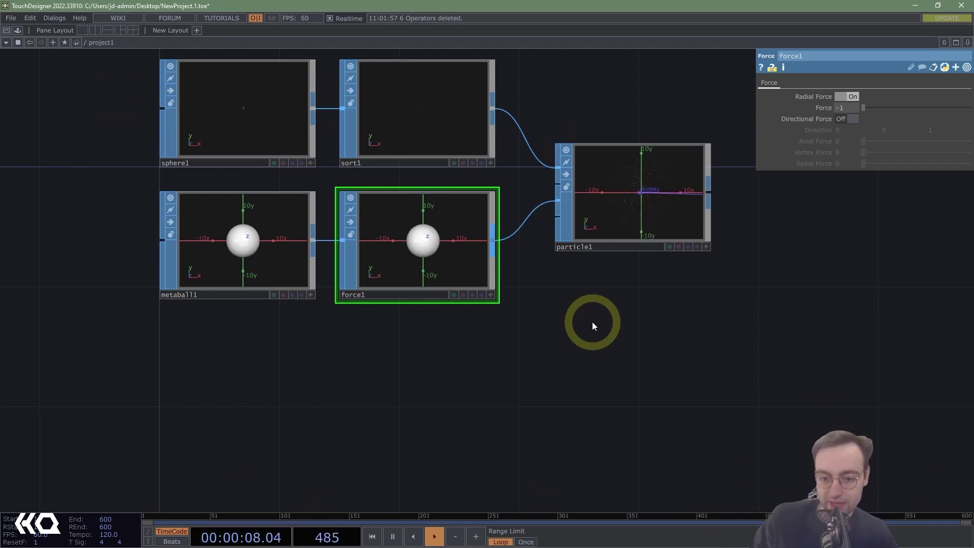
pyautogui.moveTo(653, 188); pyautogui.dragTo(640, 176)
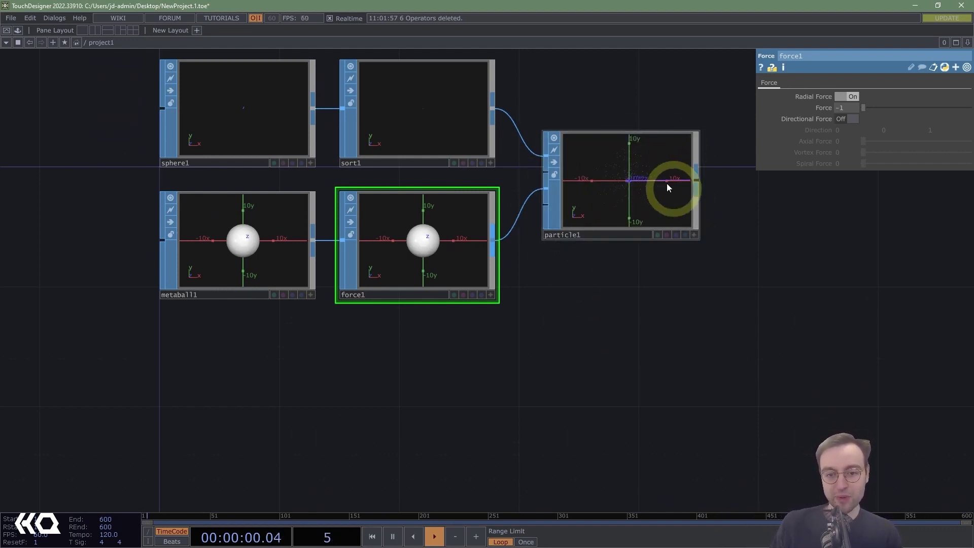
# Add a Null SOP after the Particle SOP, place it close beside it and rename it null_pos.
pyautogui.moveTo(734, 264); pyautogui.dragTo(693, 286)
pyautogui.moveTo(763, 234); pyautogui.dragTo(689, 247)
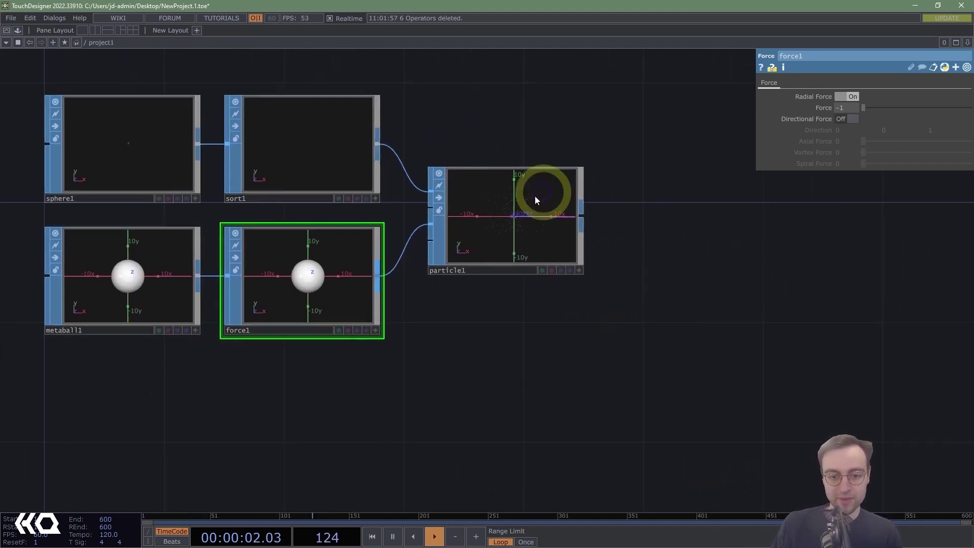
pyautogui.moveTo(634, 269); pyautogui.dragTo(585, 252)
pyautogui.click(514, 226)
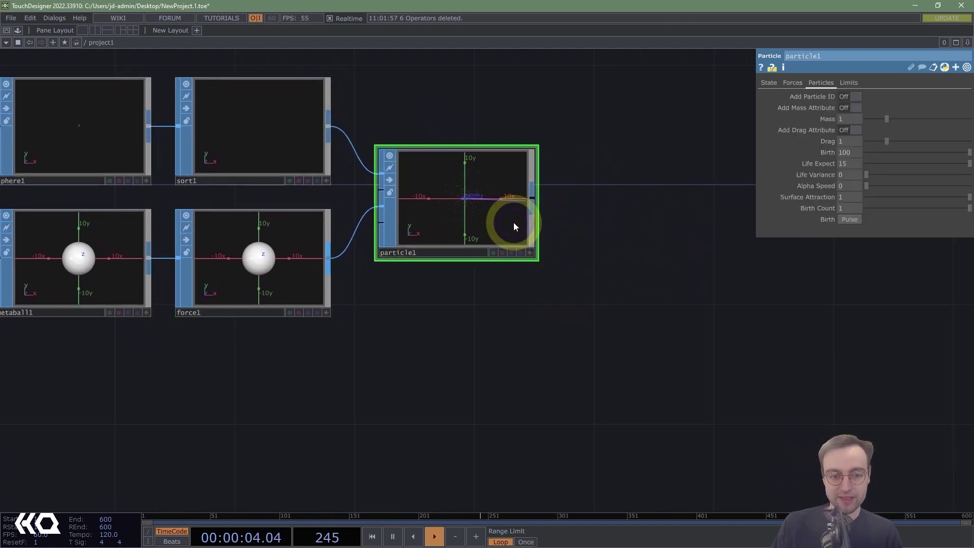
pyautogui.hotkey('alt', 'n')
pyautogui.click(659, 200)
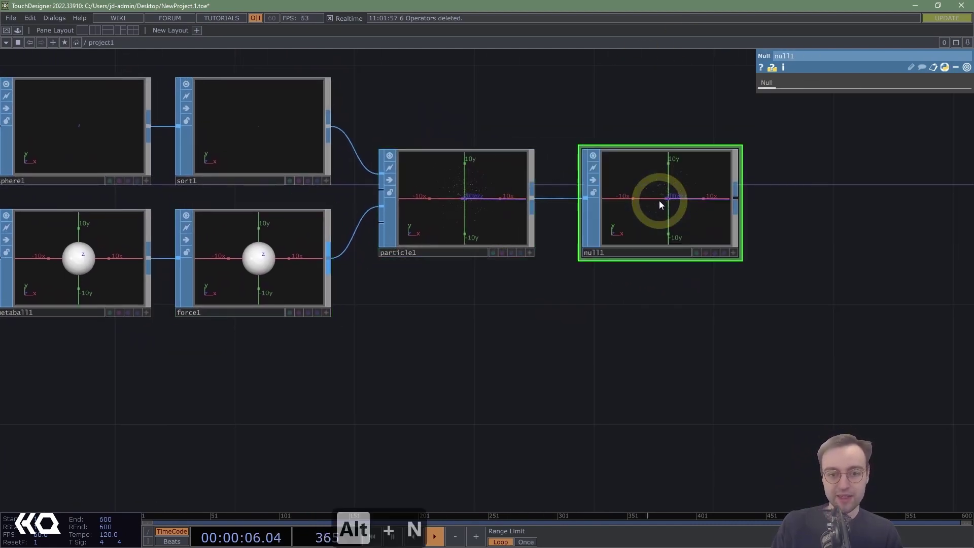
pyautogui.moveTo(659, 200); pyautogui.dragTo(638, 203)
pyautogui.press('BackSpace')
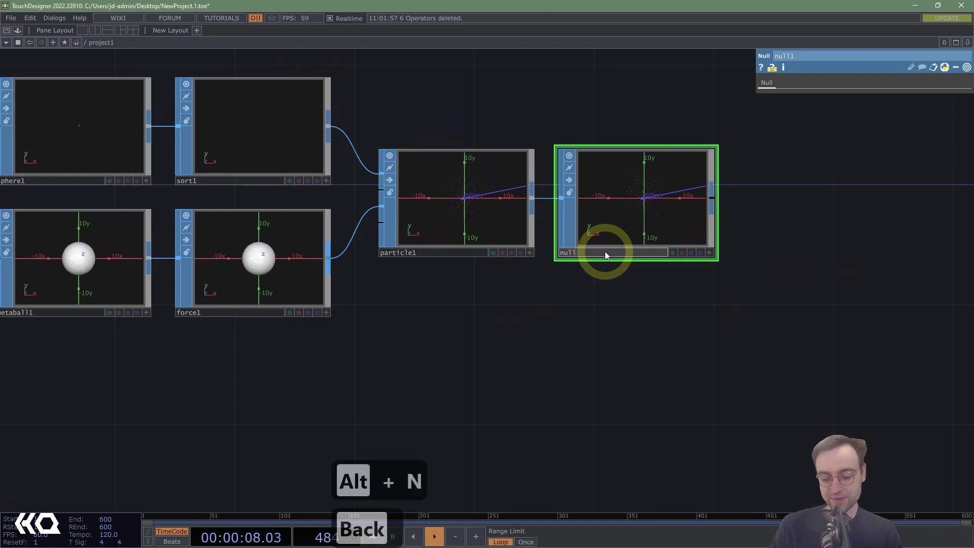
pyautogui.write('_pos')
pyautogui.press('Return')
# Add a SOP to CHOP that reads null_pos and place it in the empty space below the SOP network.
pyautogui.scroll(-5, 605, 251)
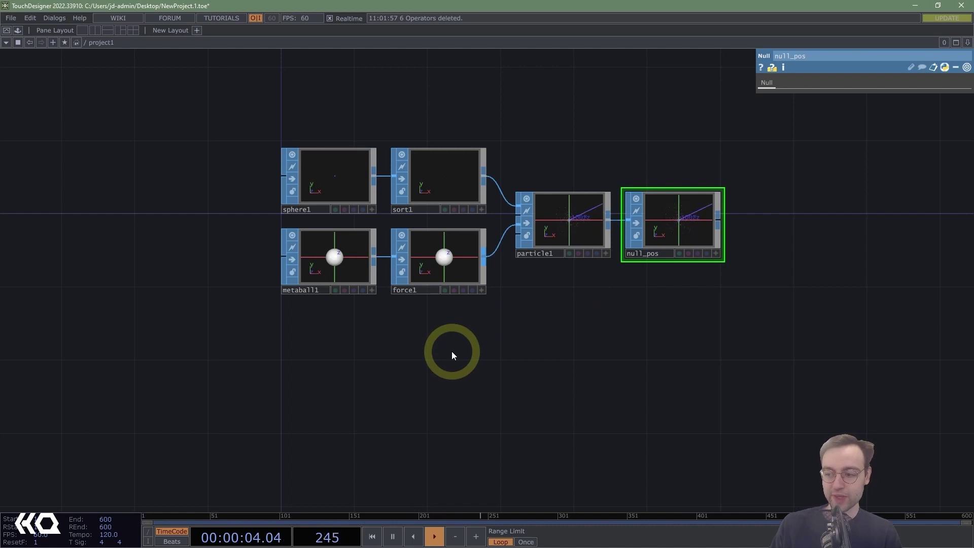
pyautogui.moveTo(452, 351); pyautogui.dragTo(397, 274)
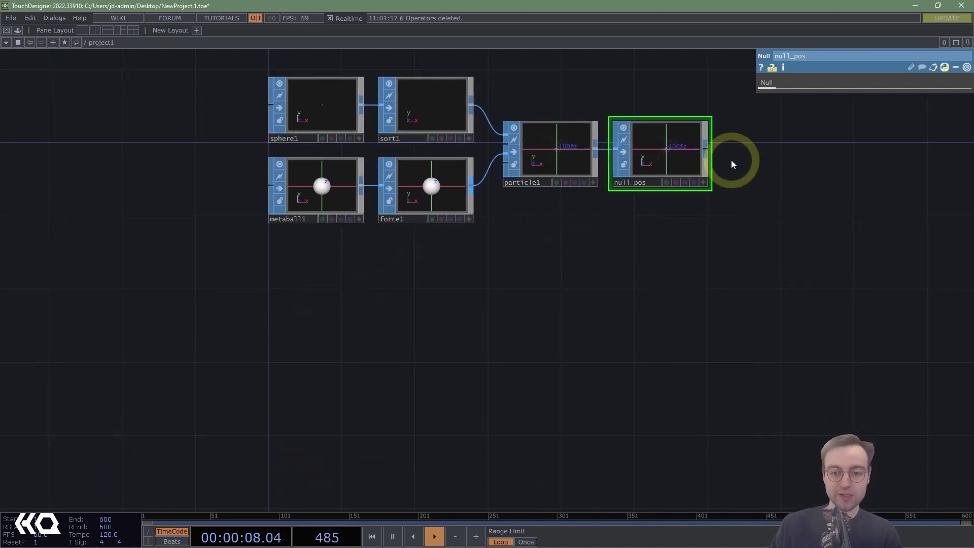
pyautogui.moveTo(729, 228); pyautogui.dragTo(703, 233)
pyautogui.rightClick(684, 151)
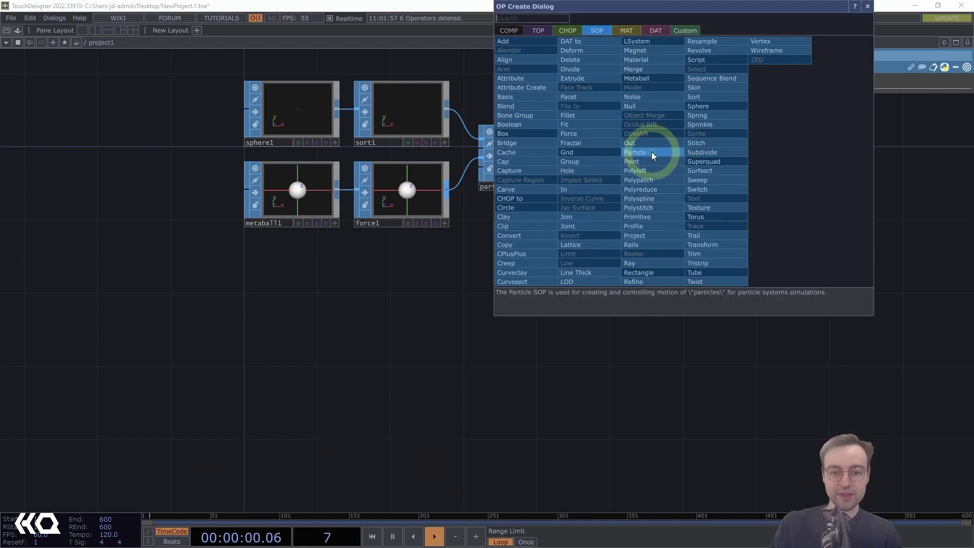
pyautogui.click(567, 30)
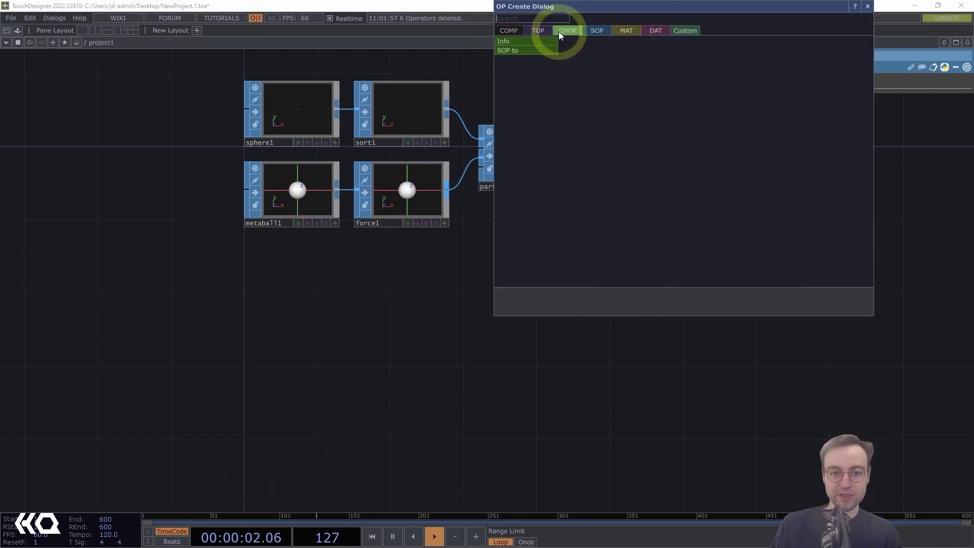
pyautogui.click(503, 50)
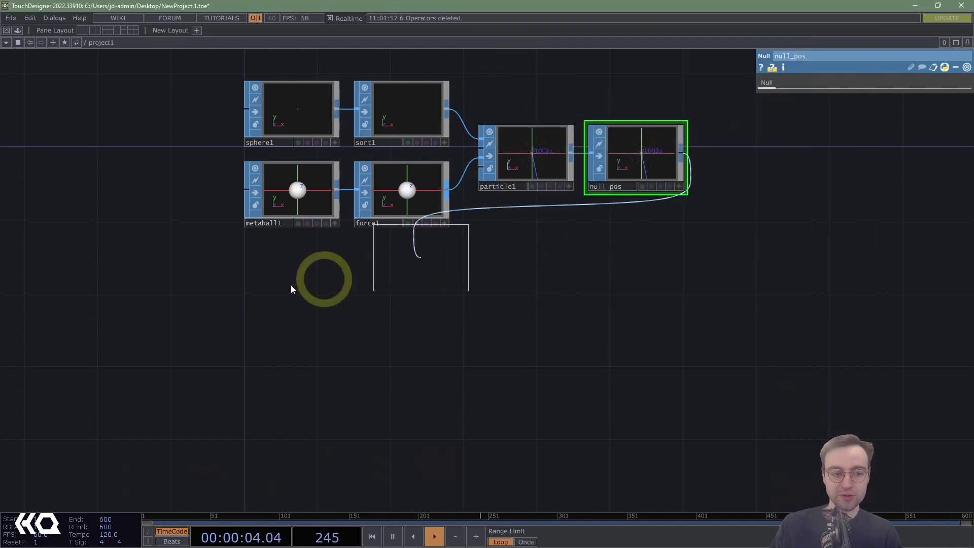
pyautogui.click(170, 339)
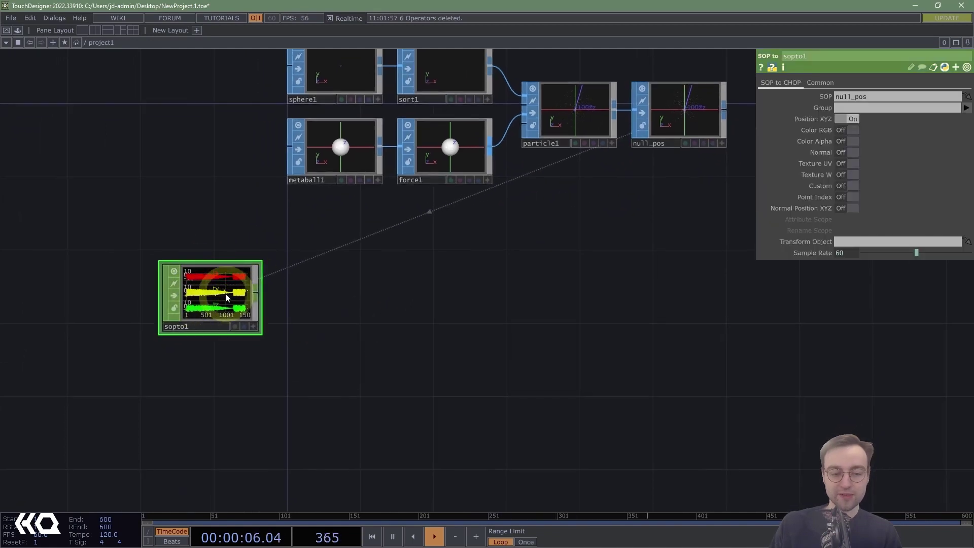
pyautogui.click(552, 361)
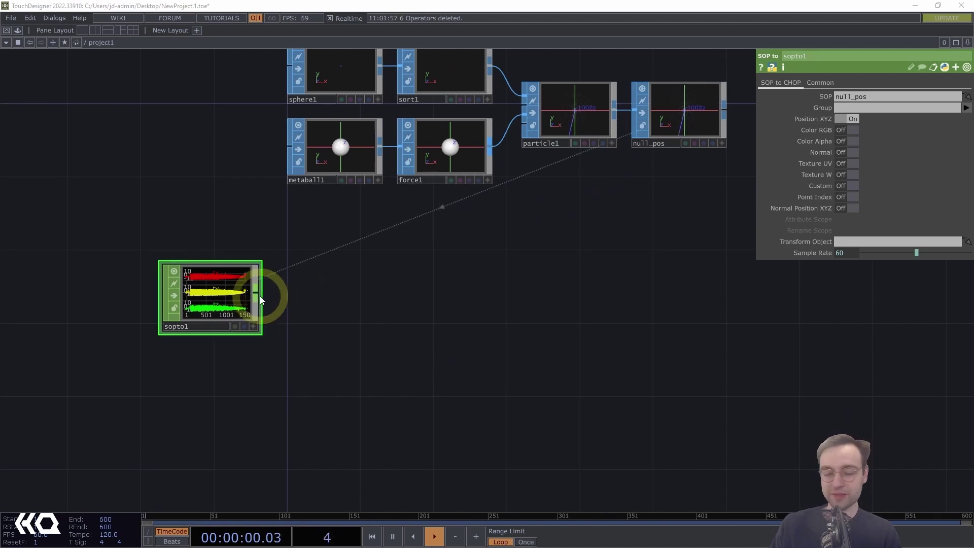
# In the SOP to CHOP, turn off Position XYZ and turn on Custom attributes.
pyautogui.click(832, 125)
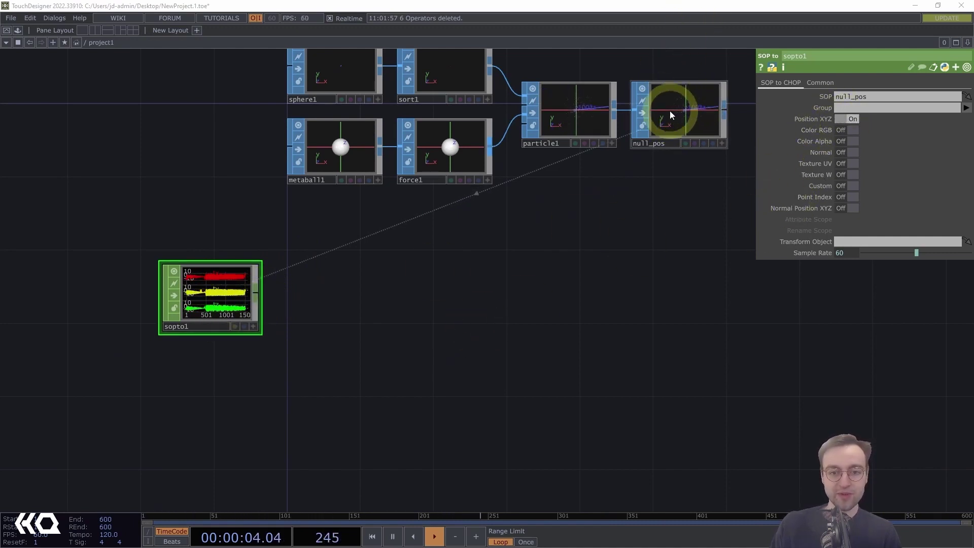
pyautogui.moveTo(515, 235); pyautogui.dragTo(539, 215)
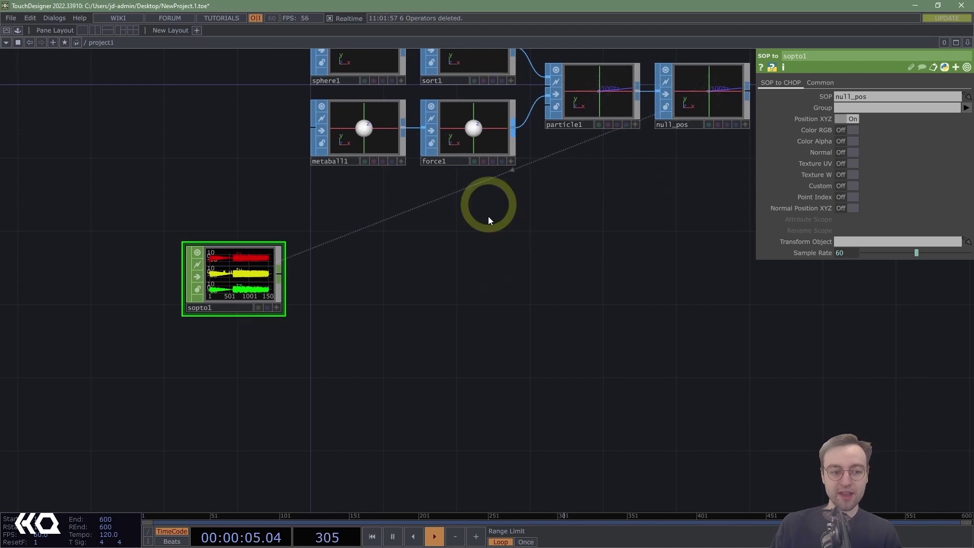
pyautogui.click(853, 118)
pyautogui.moveTo(415, 310); pyautogui.dragTo(315, 374)
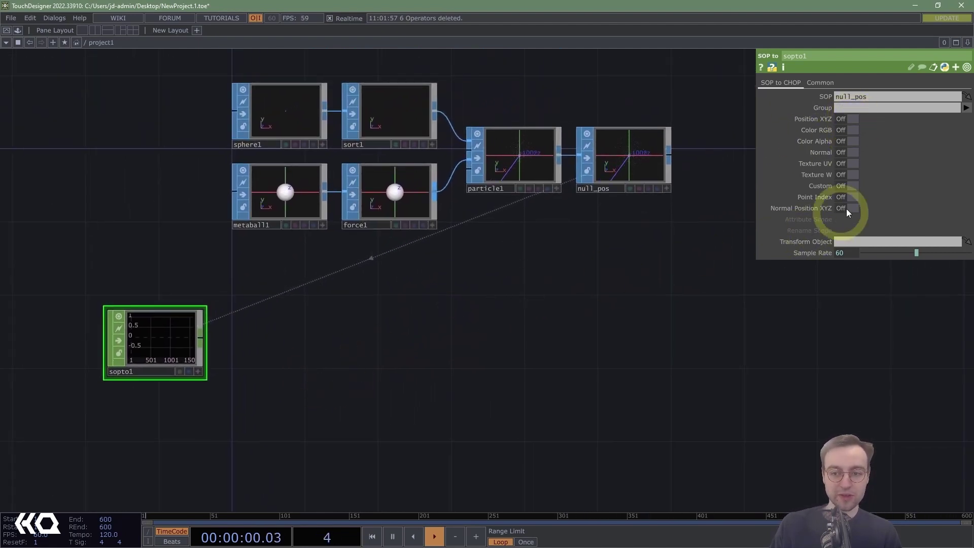
pyautogui.click(854, 185)
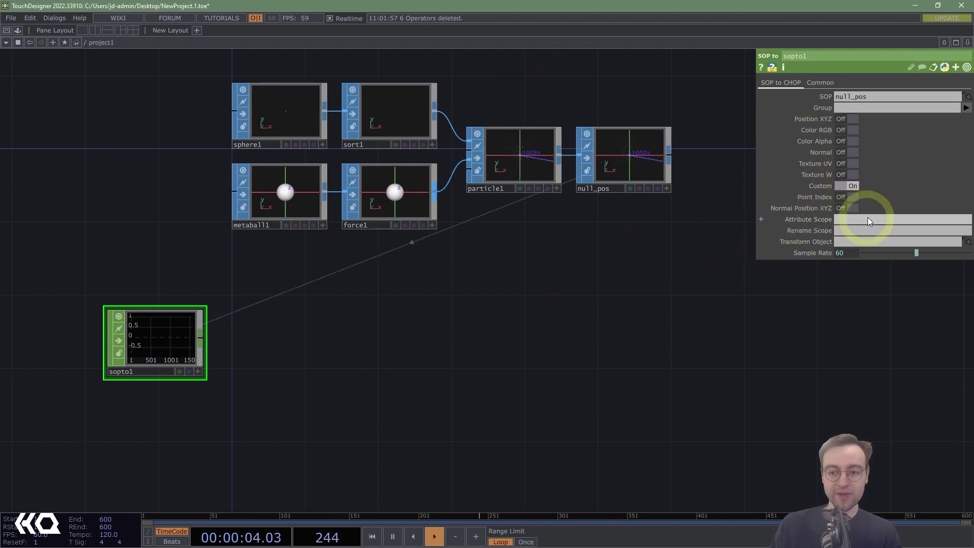
# Set the SOP to CHOP's Attribute Scope to "v(0) v(1) v(2)".
pyautogui.moveTo(592, 297)
pyautogui.mouseDown()
pyautogui.moveTo(722, 280)
pyautogui.moveTo(463, 322)
pyautogui.moveTo(583, 299)
pyautogui.mouseUp()
pyautogui.click(831, 222)
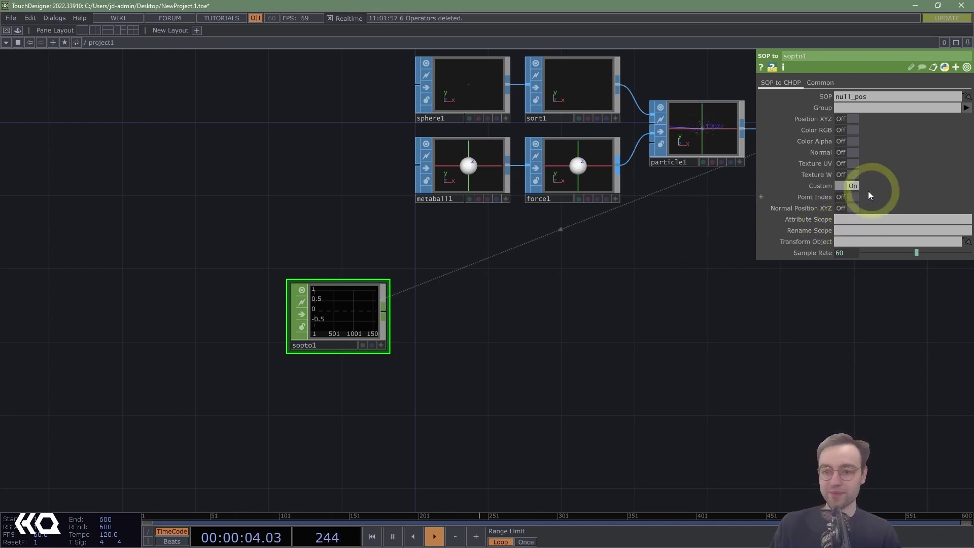
pyautogui.click(856, 219)
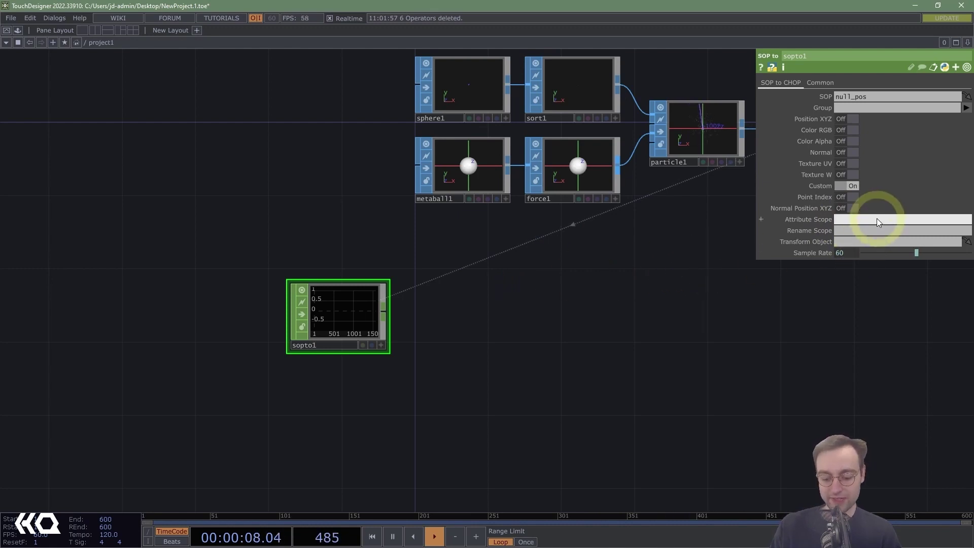
pyautogui.write('v(0) v(1')
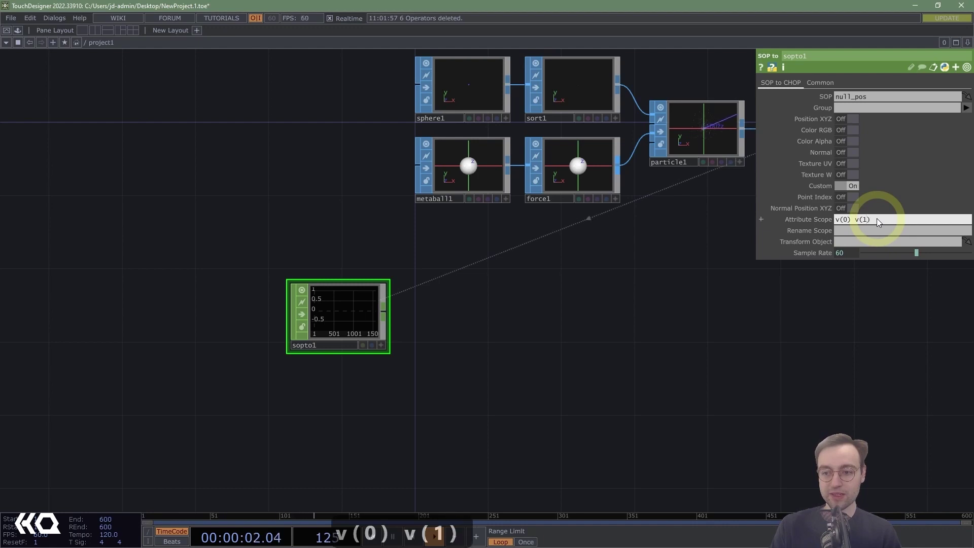
pyautogui.write(') v(2)')
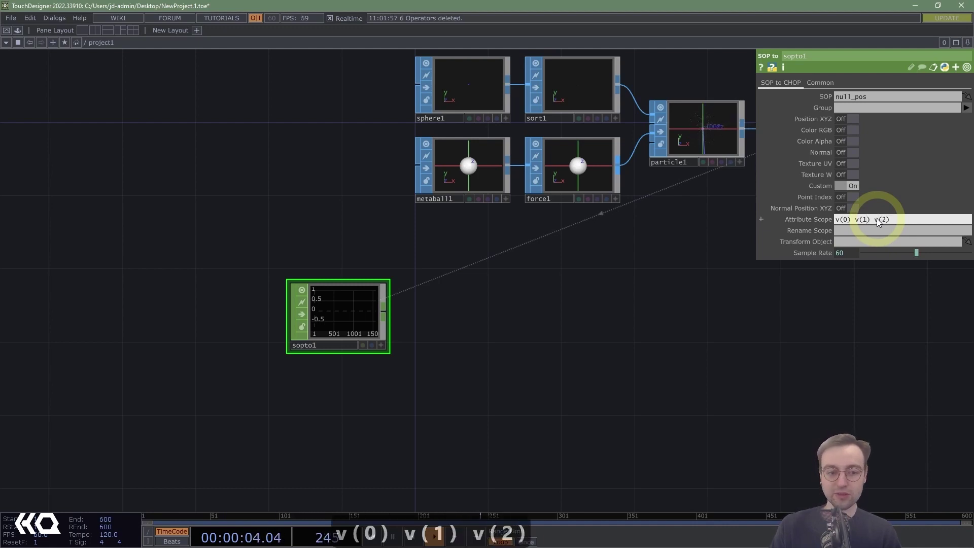
pyautogui.press('Return')
# Extend the SOP to CHOP's Attribute Scope with life(0) so it reads "v(0) v(1) v(2) life(0)".
pyautogui.scroll(1, 464, 404)
pyautogui.moveTo(465, 405); pyautogui.dragTo(552, 404, button='middle')
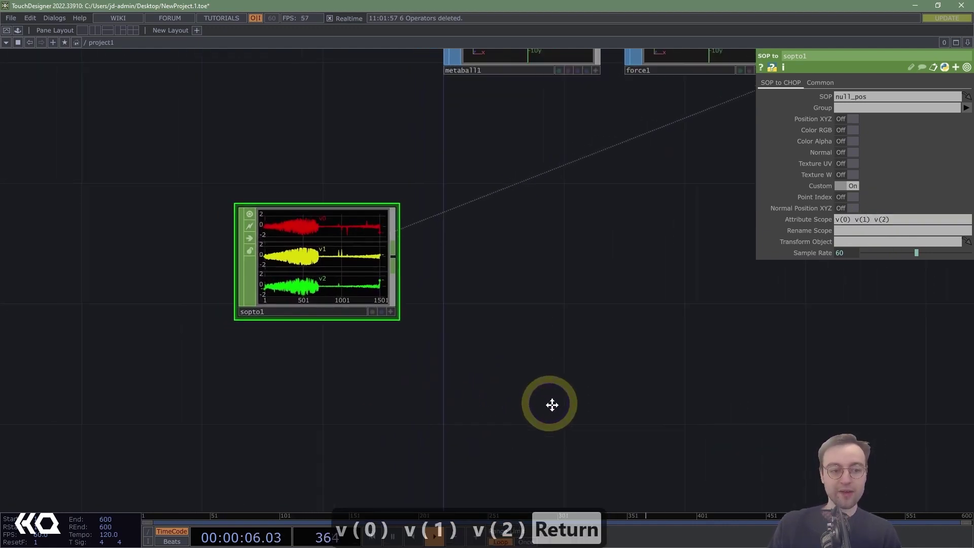
pyautogui.moveTo(551, 404); pyautogui.dragTo(622, 422)
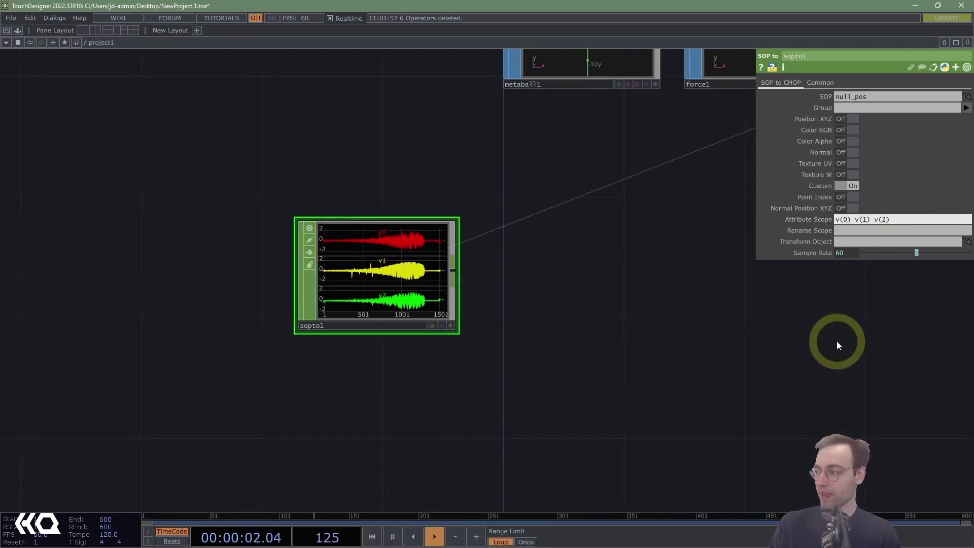
pyautogui.write('life(')
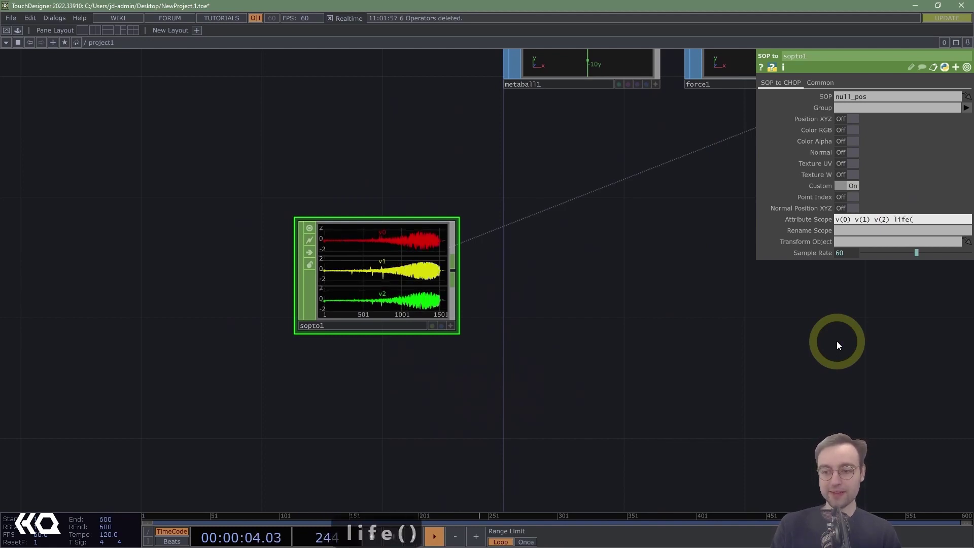
pyautogui.write(')0')
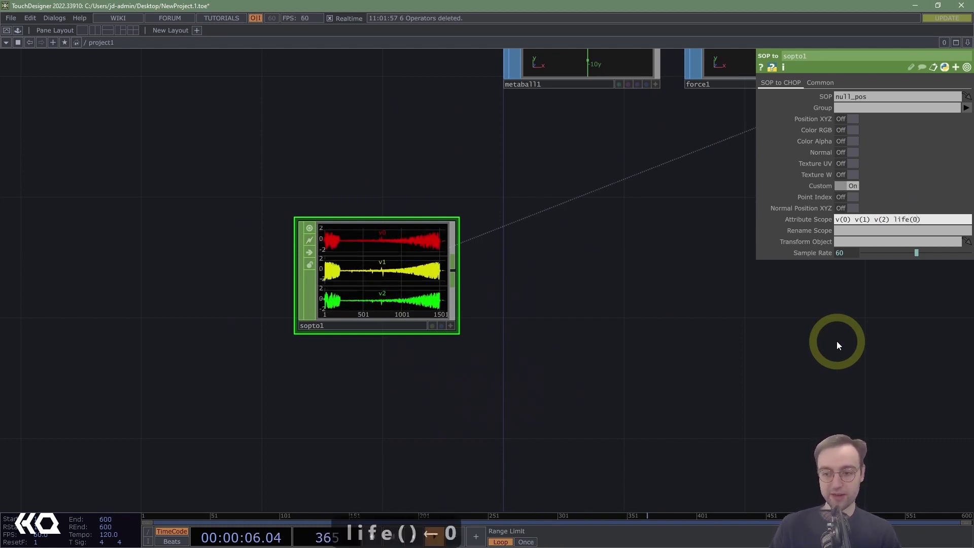
pyautogui.press('Return')
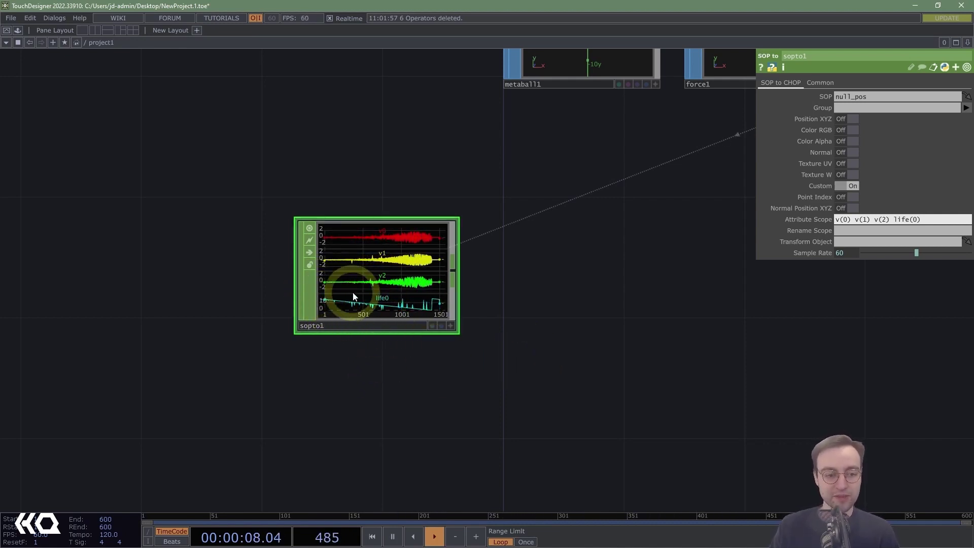
# Add a Select CHOP fed by sopto1 and place it up and to the right of that operator.
pyautogui.moveTo(500, 271); pyautogui.dragTo(452, 252)
pyautogui.scroll(-5, 596, 277)
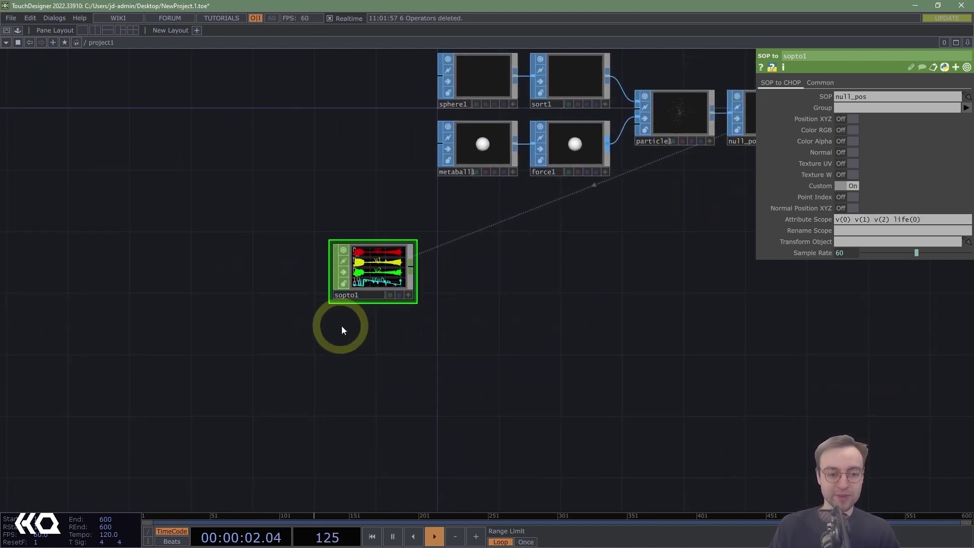
pyautogui.scroll(5, 342, 330)
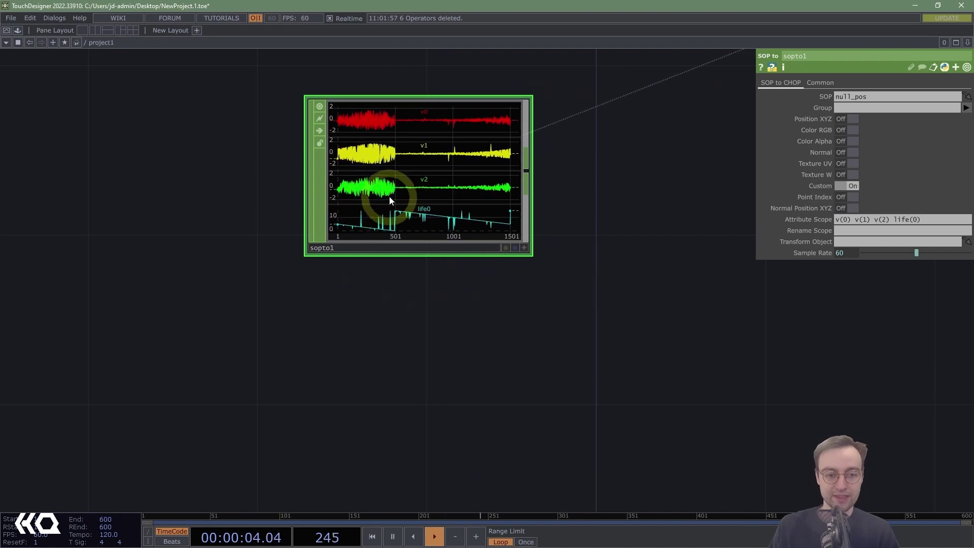
pyautogui.moveTo(680, 239); pyautogui.dragTo(472, 229)
pyautogui.click(320, 289)
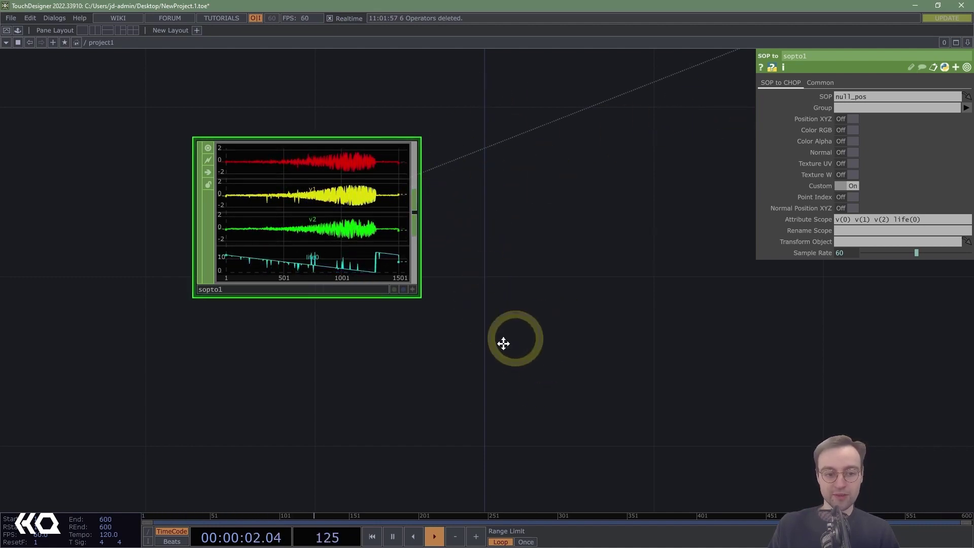
pyautogui.moveTo(505, 342); pyautogui.dragTo(522, 274)
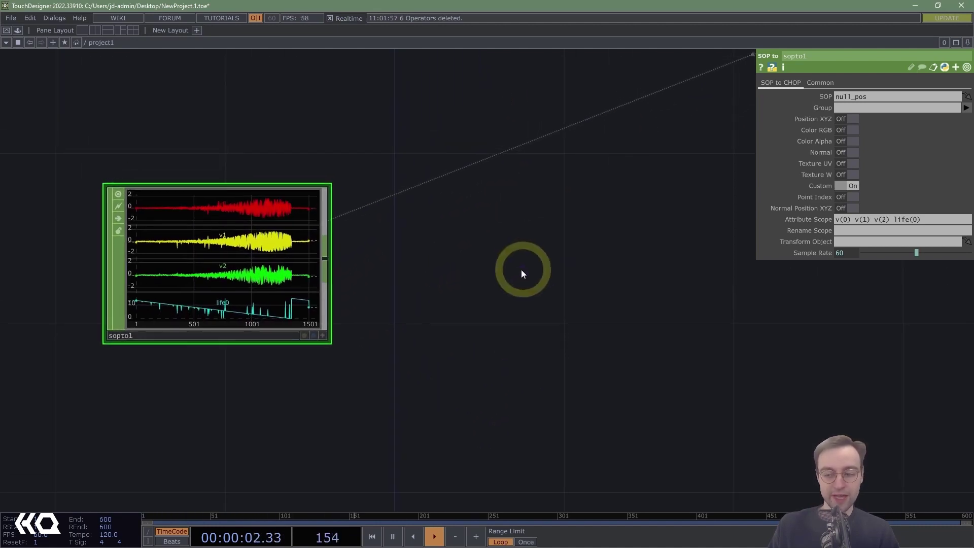
pyautogui.rightClick(329, 256)
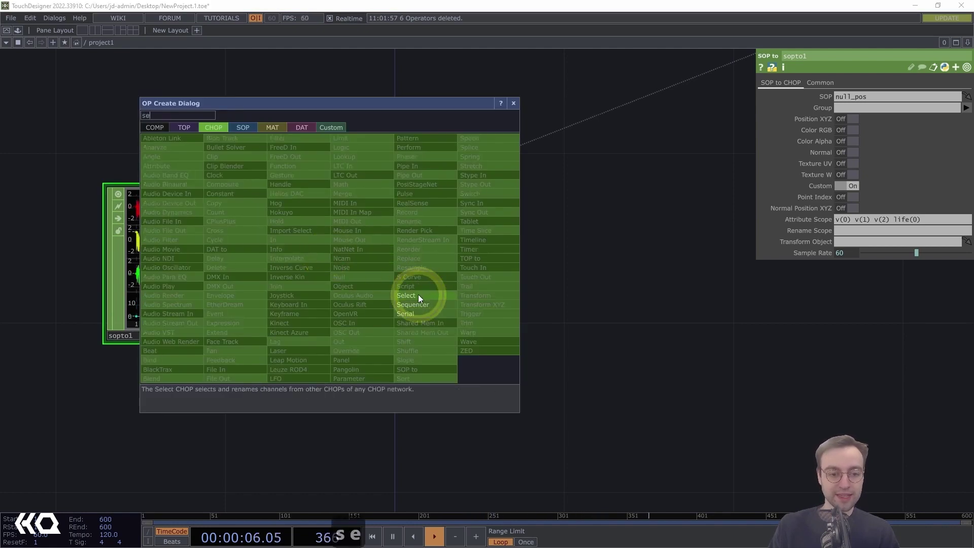
pyautogui.click(418, 294)
pyautogui.click(520, 119)
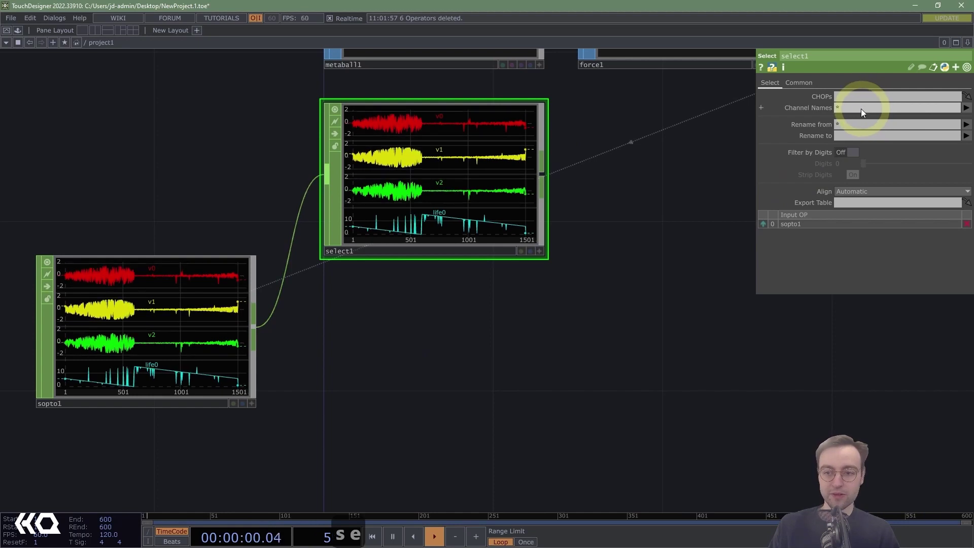
# Set the Select CHOP's Channel Names to "v[0-2]" to keep only the velocity channels.
pyautogui.click(847, 108)
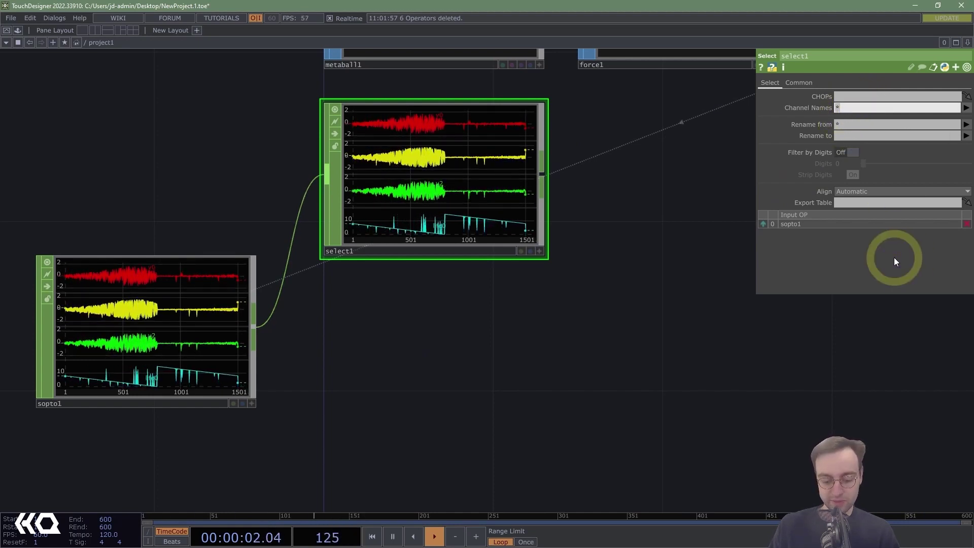
pyautogui.write('v[]')
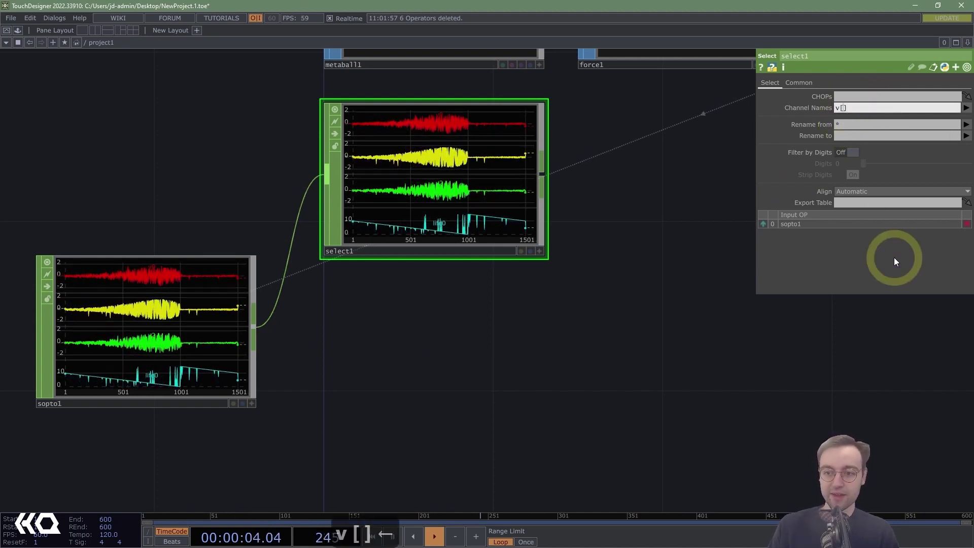
pyautogui.press('Left')
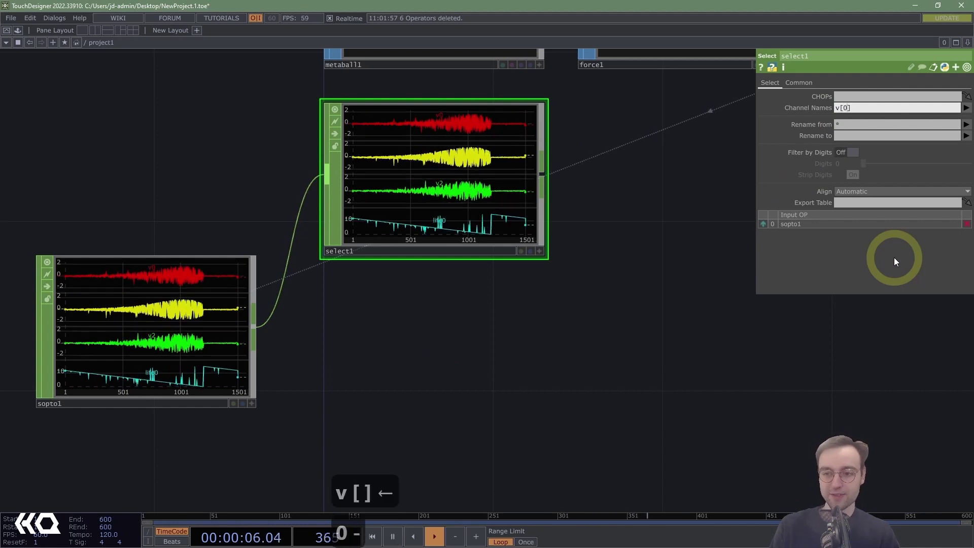
pyautogui.write('0-2')
pyautogui.press('Return')
pyautogui.scroll(-2, 894, 257)
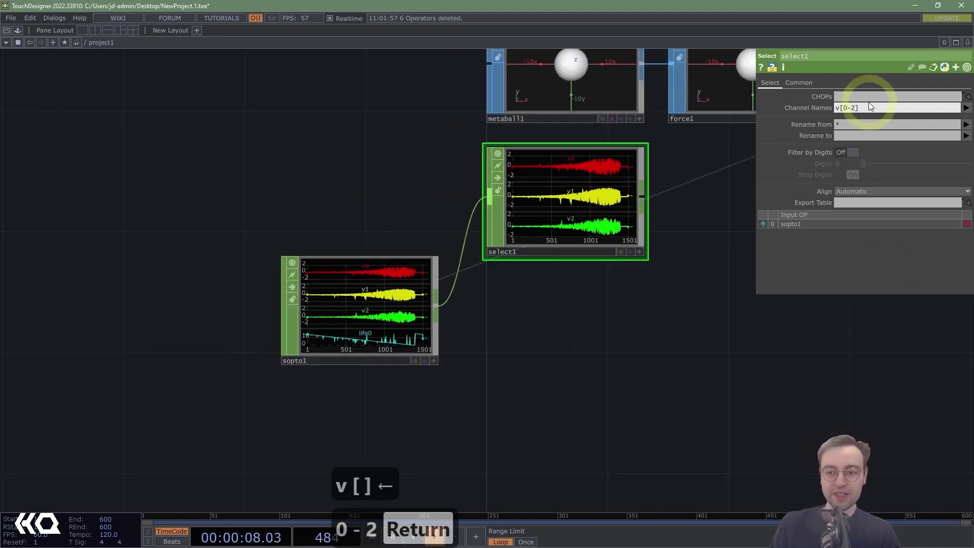
# Add a Math CHOP after select1 and place it close beside it.
pyautogui.moveTo(616, 319); pyautogui.dragTo(511, 321)
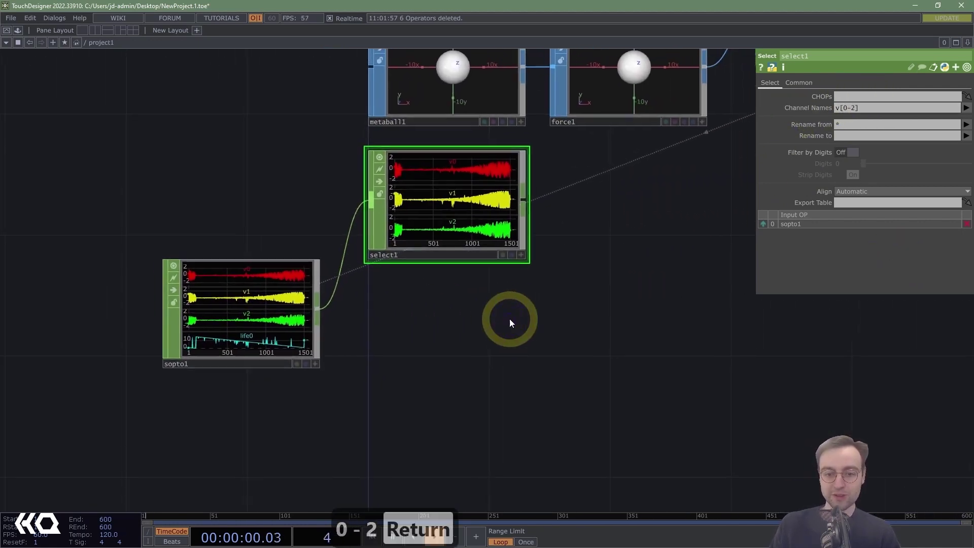
pyautogui.moveTo(598, 283); pyautogui.dragTo(558, 284)
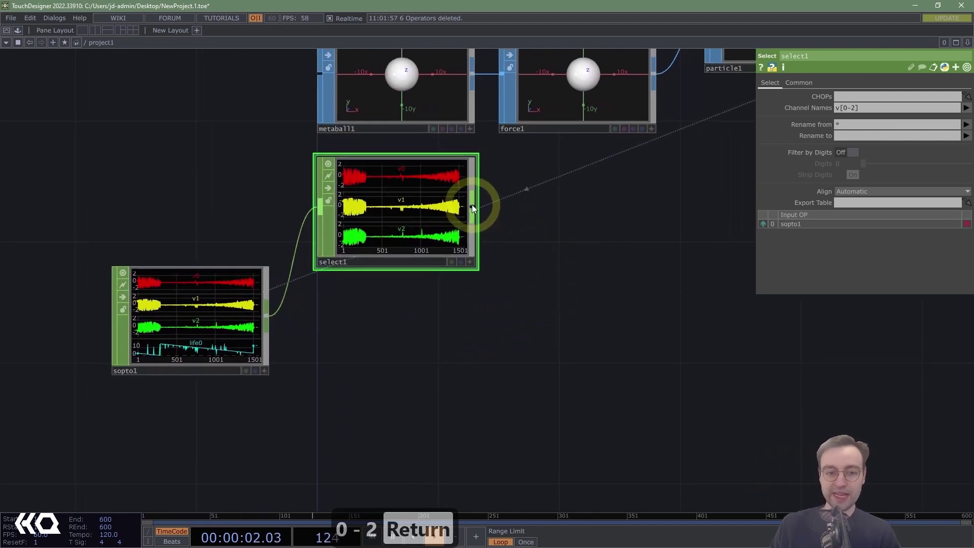
pyautogui.rightClick(474, 206)
pyautogui.write('math')
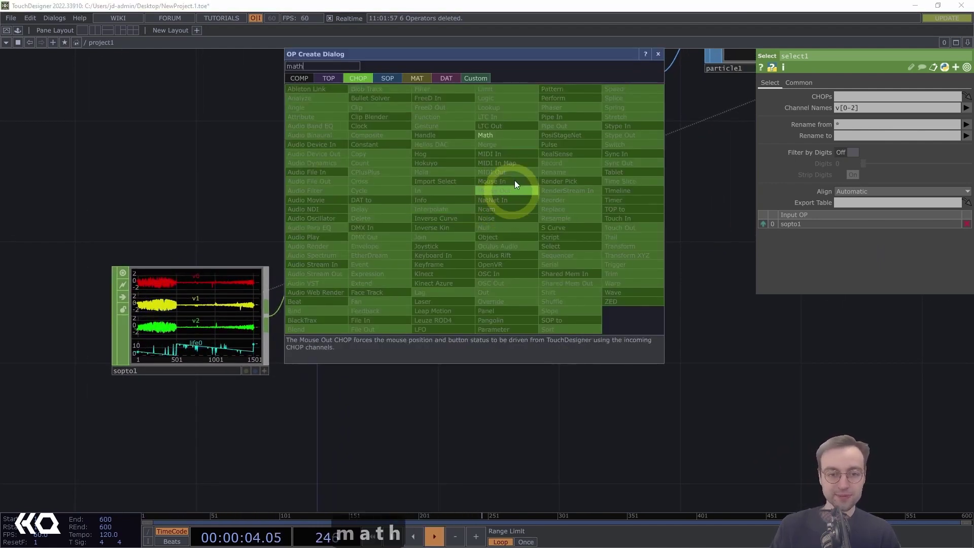
pyautogui.click(505, 134)
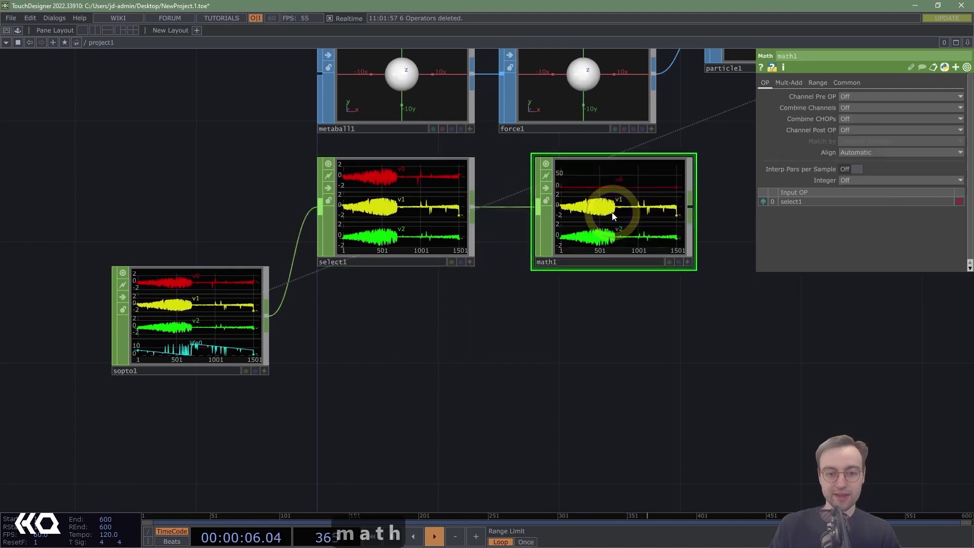
pyautogui.click(589, 218)
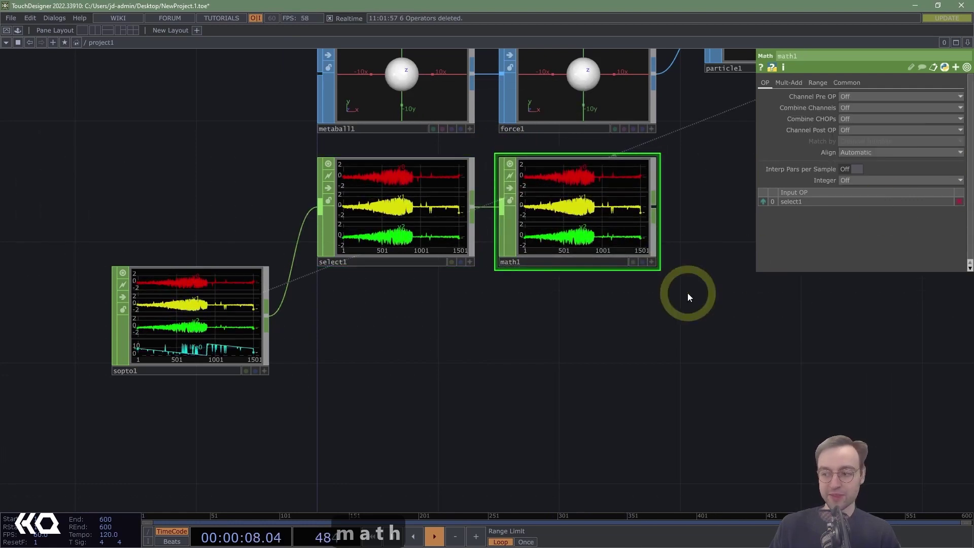
# Duplicate select1 and math1 together and place the copies directly below the originals, still fed by sopto1.
pyautogui.moveTo(687, 293); pyautogui.dragTo(374, 189)
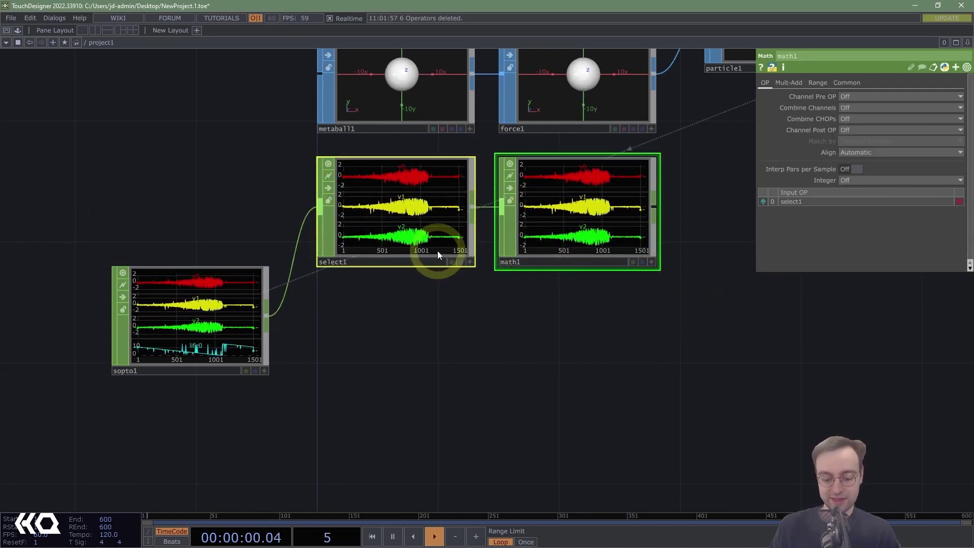
pyautogui.hotkey('ctrl', 'c')
pyautogui.hotkey('ctrl', 'v')
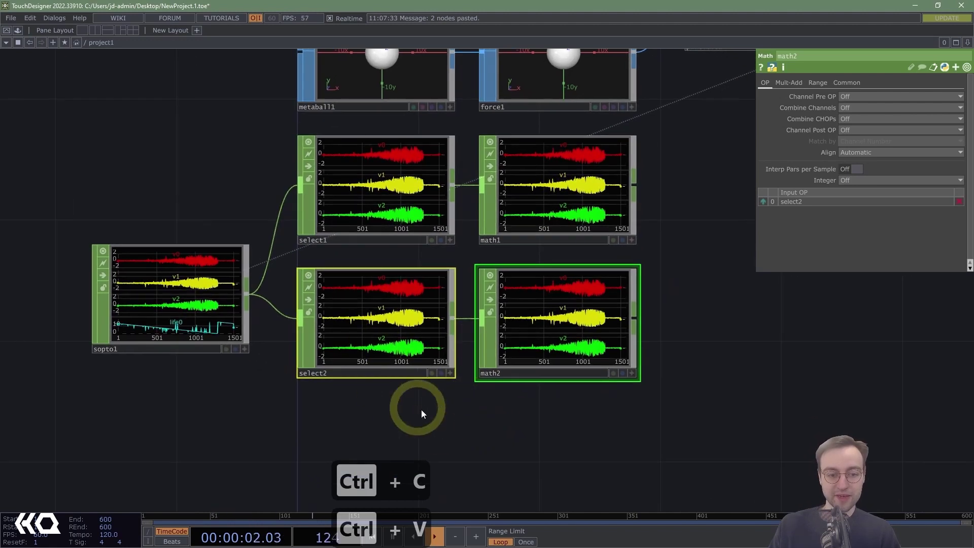
# Replace the Channel Names of the copied Select CHOP with life0.
pyautogui.click(444, 342)
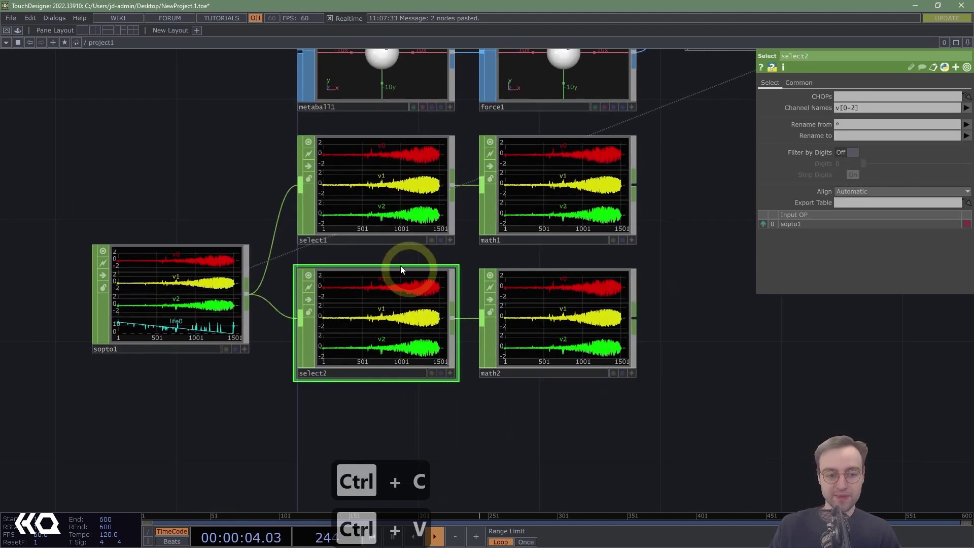
pyautogui.click(866, 108)
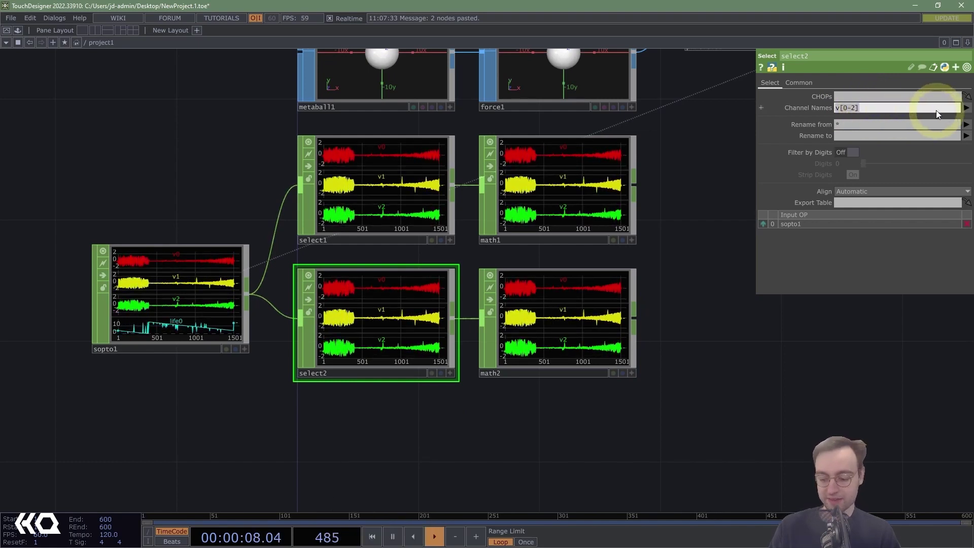
pyautogui.press('BackSpace')
pyautogui.click(966, 108)
pyautogui.click(962, 166)
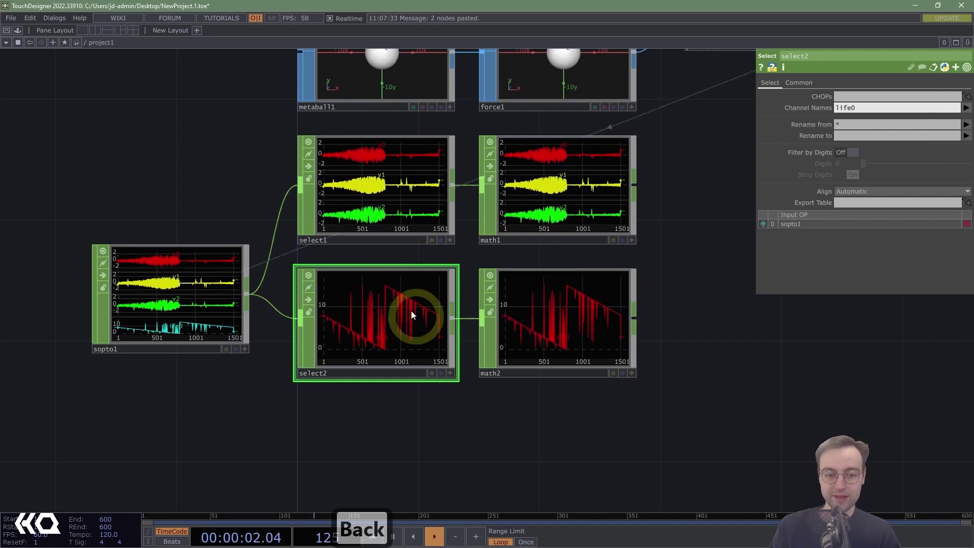
# Set the lower From Range value of math1 to -1.
pyautogui.moveTo(714, 294); pyautogui.dragTo(693, 298)
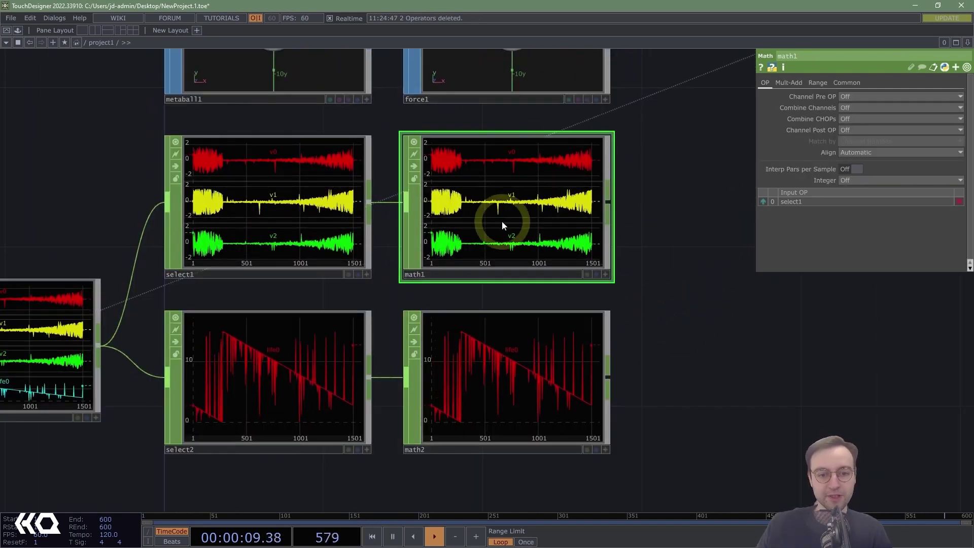
pyautogui.click(822, 82)
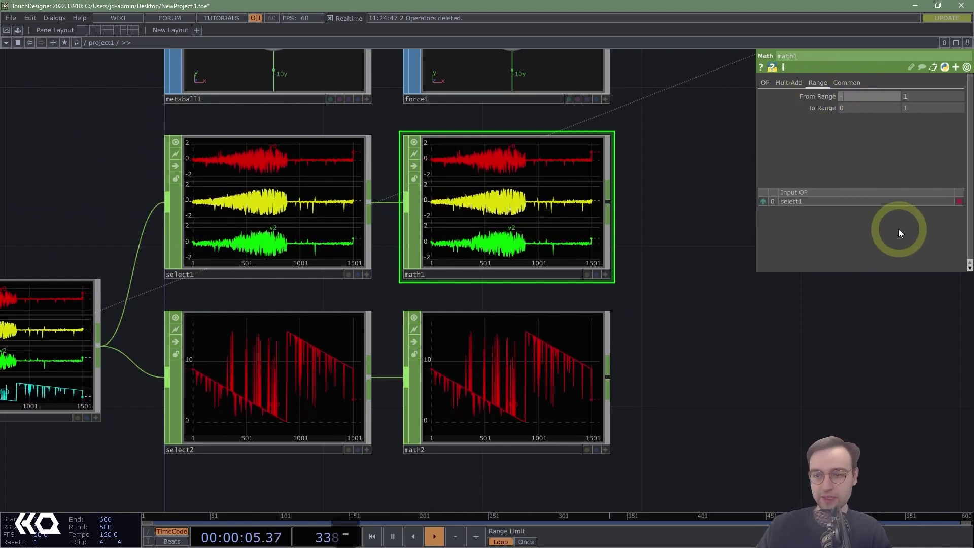
pyautogui.write('-1')
pyautogui.press('Return')
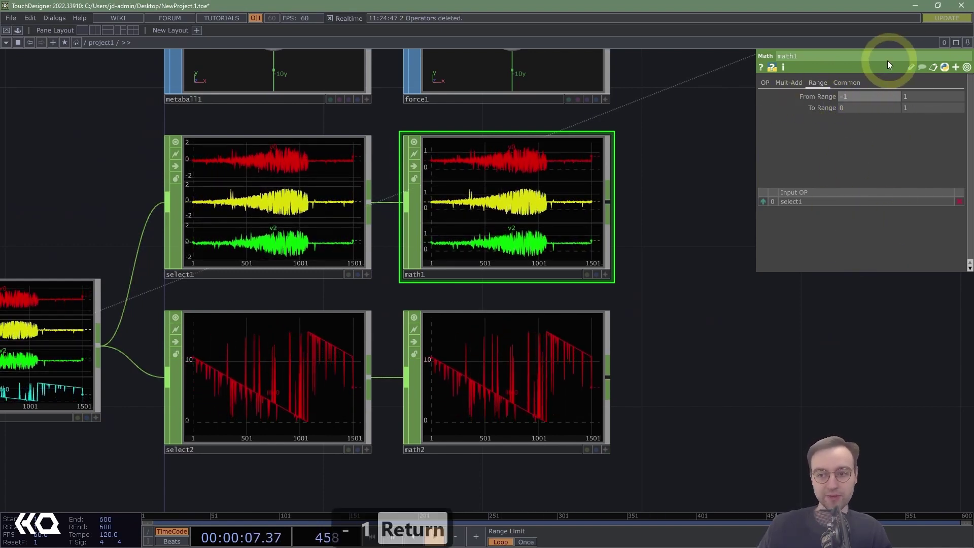
# Examine math1's remapped velocity channels up close to see how they sit relative to the 0 to 1 range.
pyautogui.scroll(3, 660, 231)
pyautogui.moveTo(691, 196); pyautogui.dragTo(768, 259)
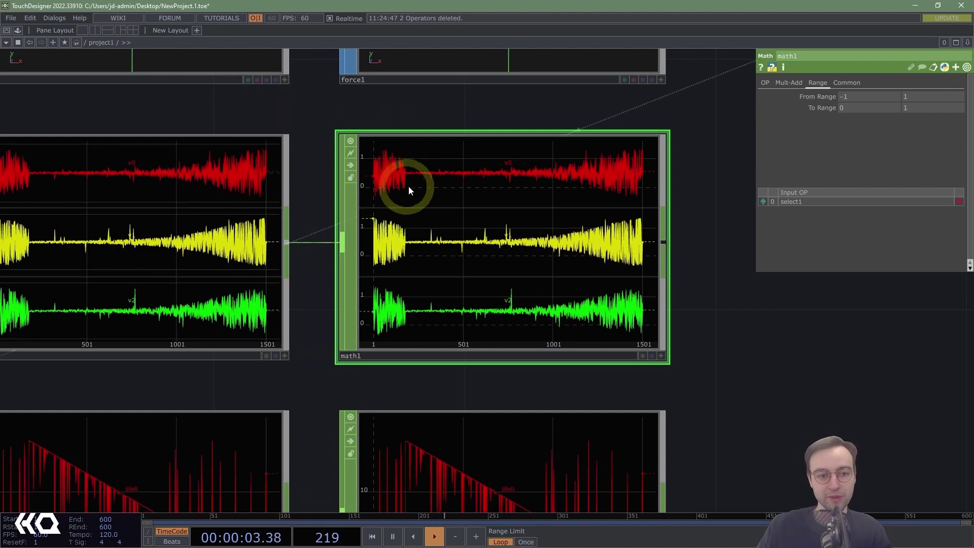
pyautogui.scroll(5, 321, 102)
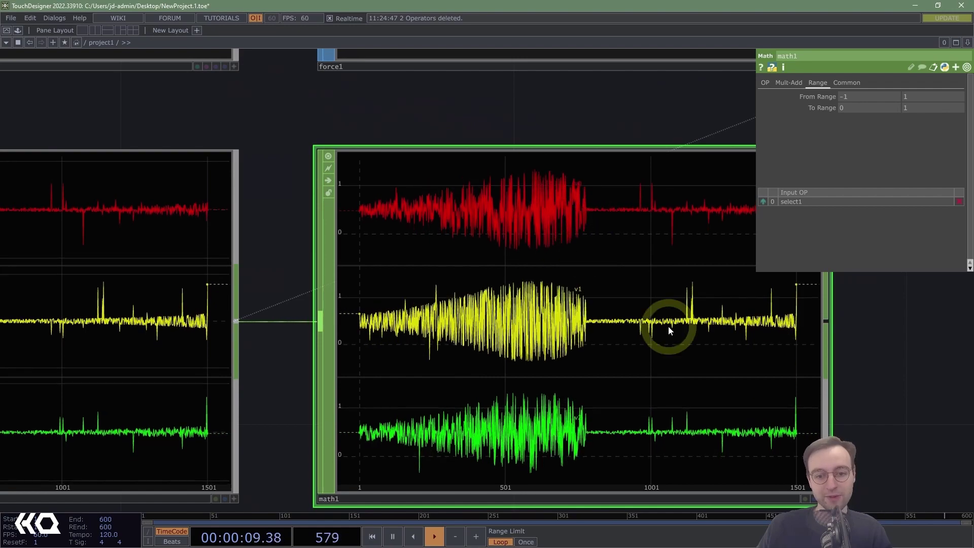
pyautogui.moveTo(747, 327); pyautogui.dragTo(718, 329, button='middle')
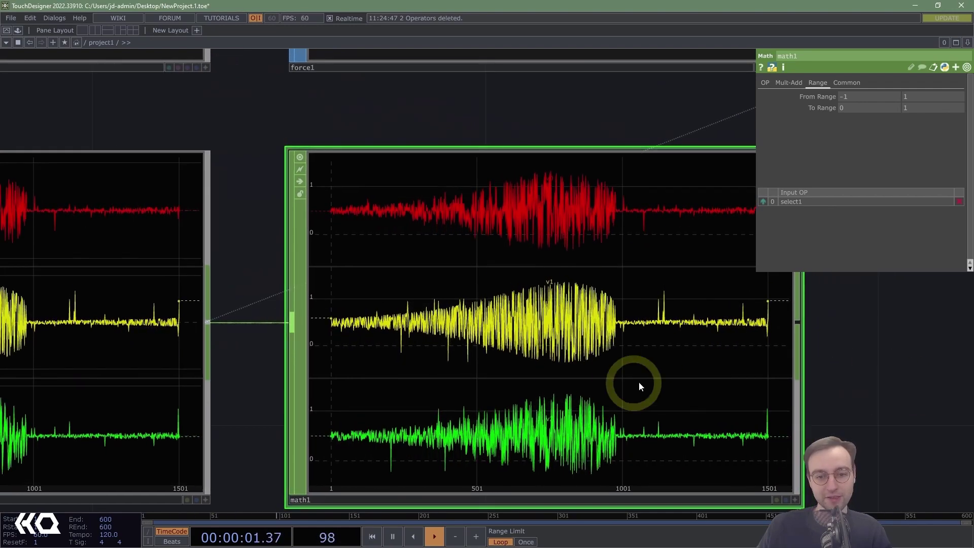
pyautogui.moveTo(793, 368); pyautogui.dragTo(699, 342, button='middle')
pyautogui.scroll(-1, 696, 345)
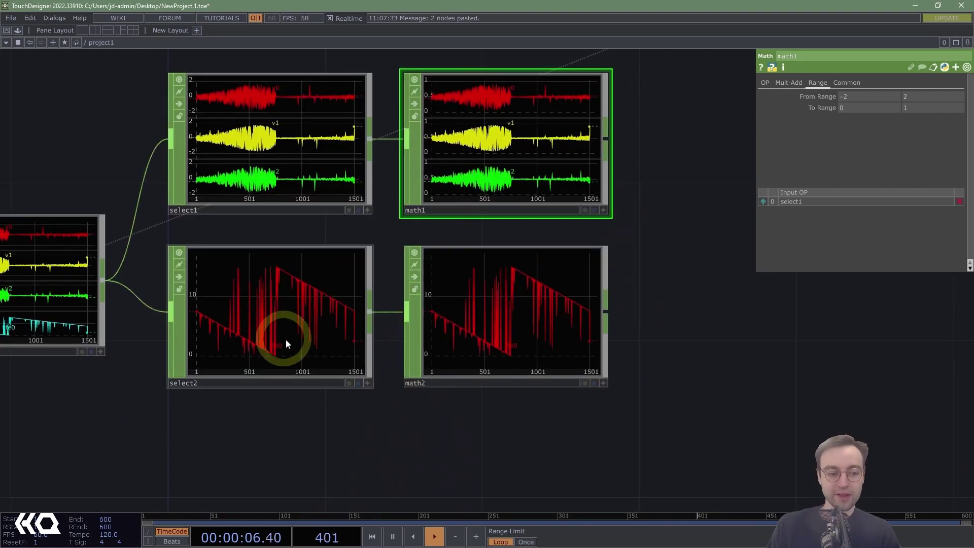
# Link the upper From Range value of math2 to particle1's Life Expect parameter as a reference.
pyautogui.click(534, 329)
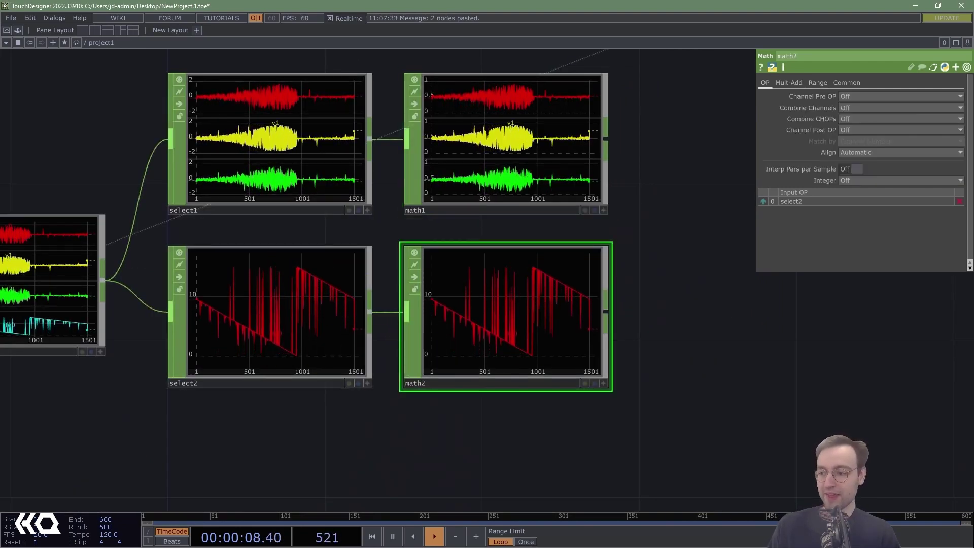
pyautogui.scroll(-5, 810, 380)
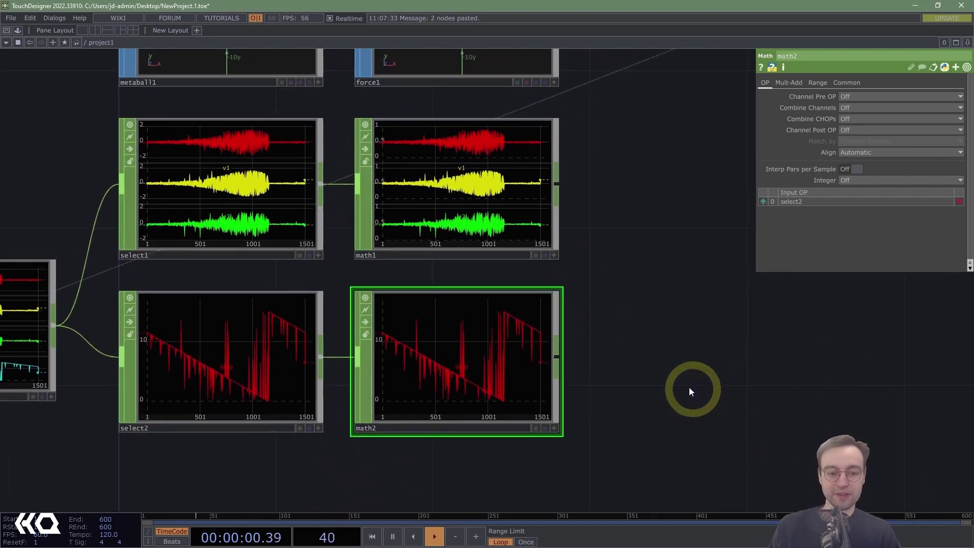
pyautogui.click(817, 82)
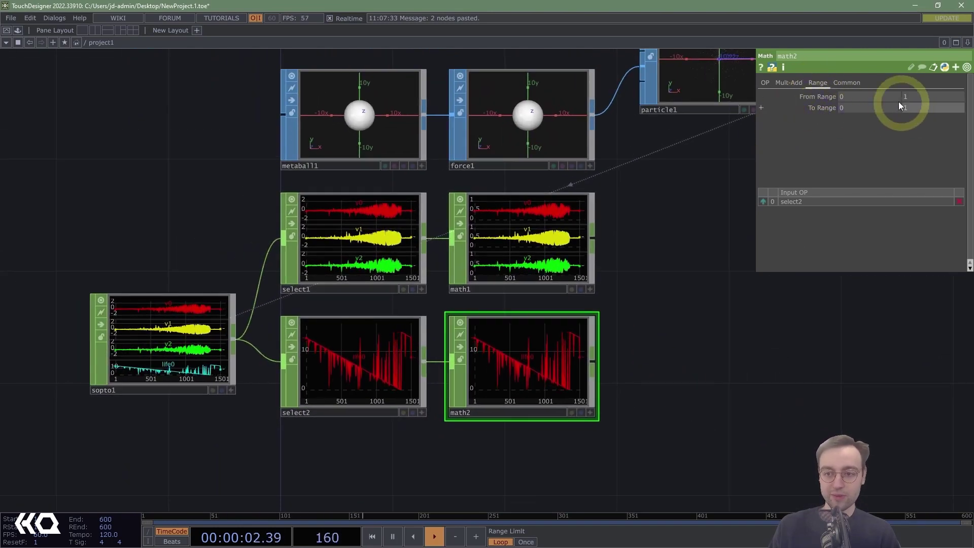
pyautogui.moveTo(601, 233); pyautogui.dragTo(489, 284)
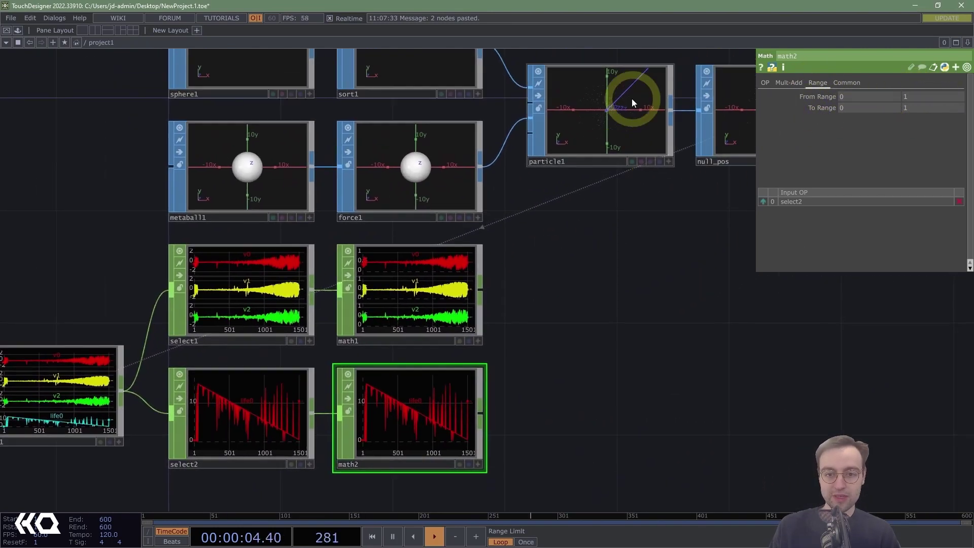
pyautogui.click(600, 105)
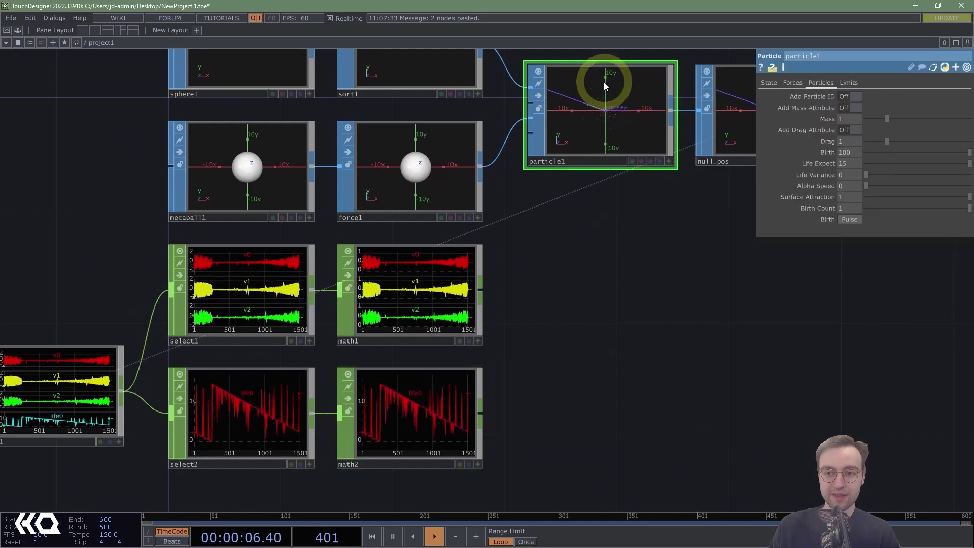
pyautogui.moveTo(594, 346); pyautogui.dragTo(570, 334)
pyautogui.click(378, 385)
pyautogui.click(550, 110)
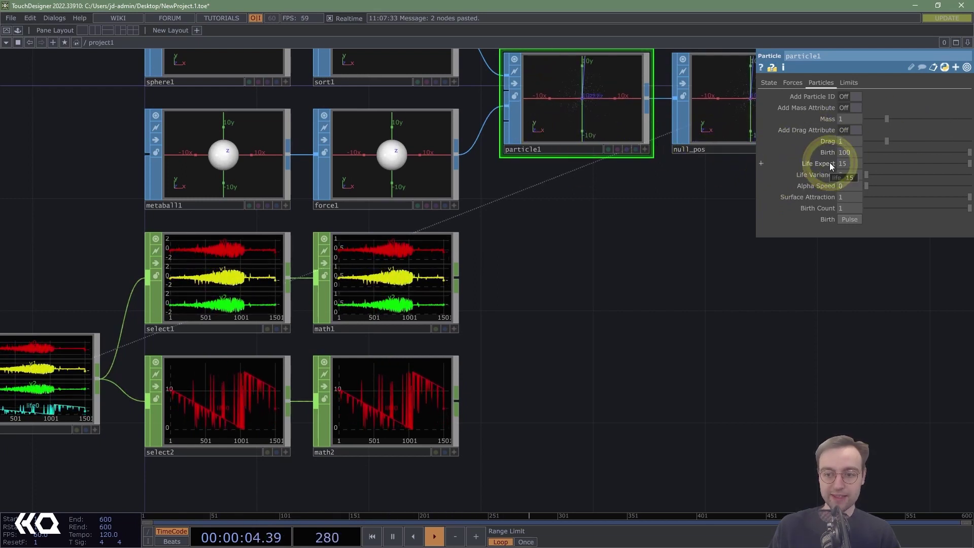
pyautogui.moveTo(830, 163); pyautogui.dragTo(816, 164, button='middle')
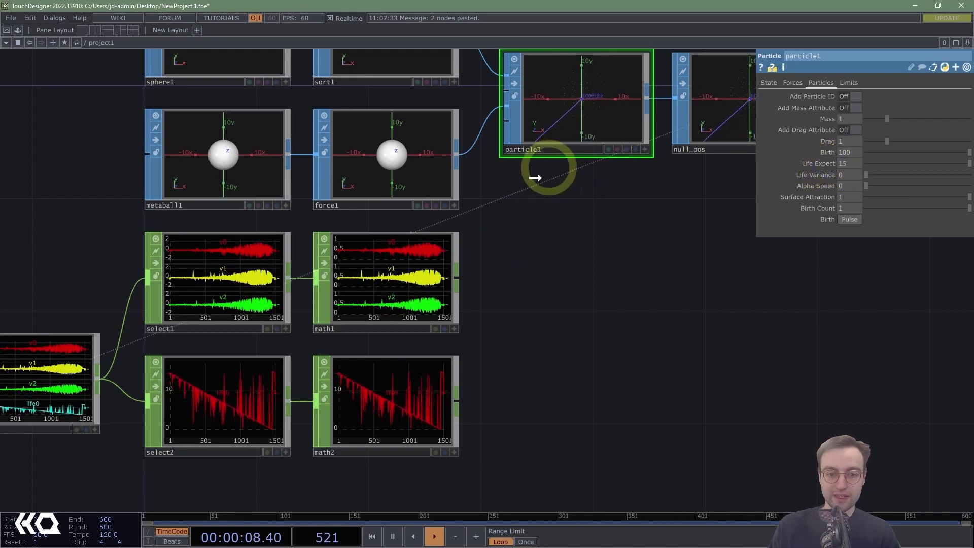
pyautogui.click(389, 401)
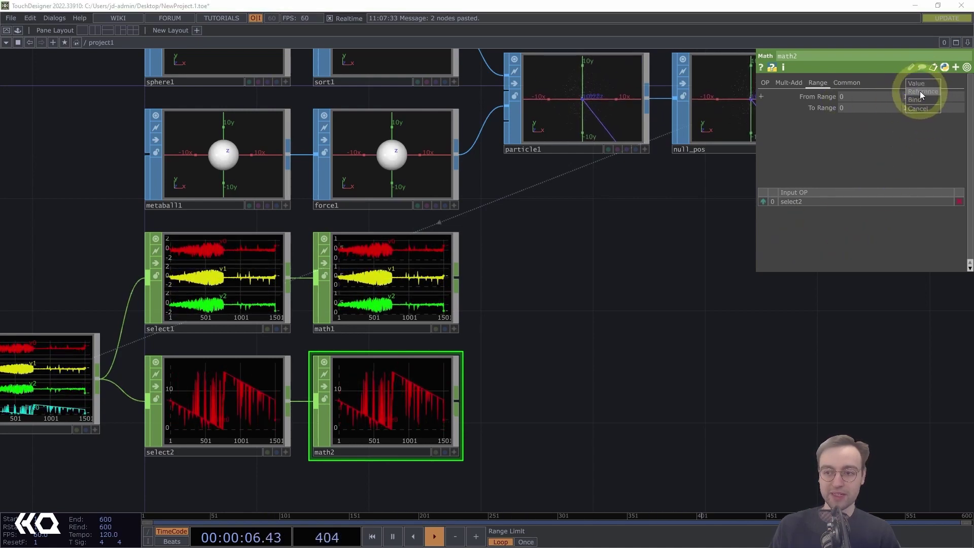
pyautogui.click(920, 90)
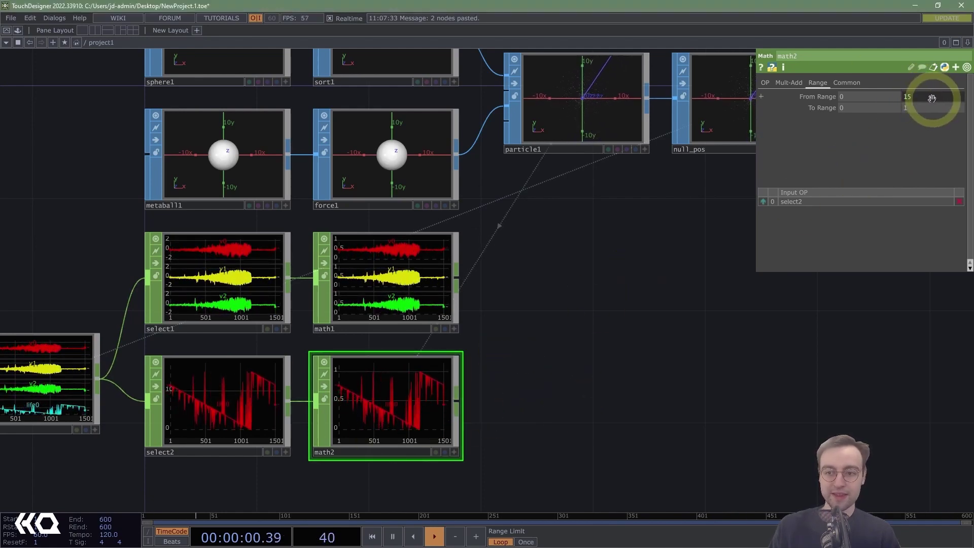
# Set the To Range of math2 to run from 1 to -1.
pyautogui.moveTo(625, 371); pyautogui.dragTo(737, 291)
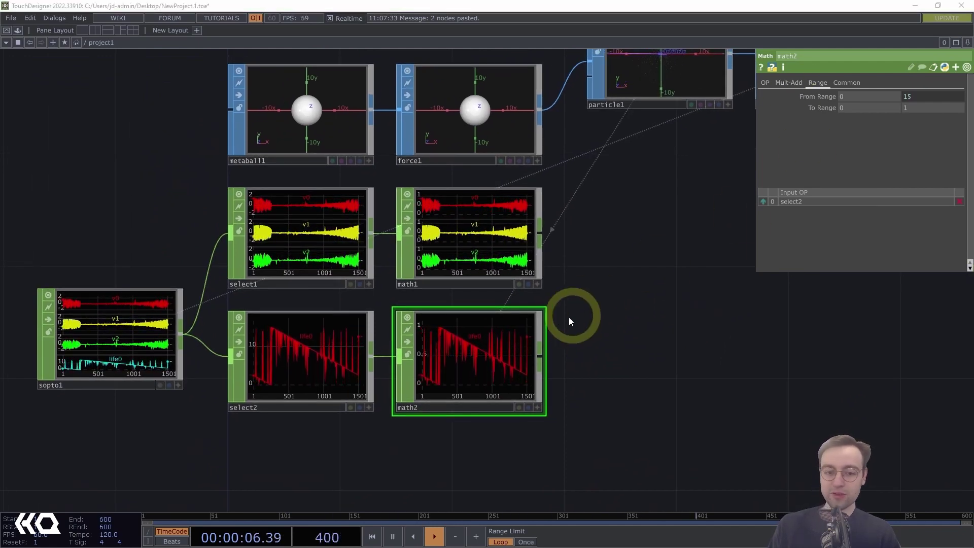
pyautogui.scroll(1, 629, 313)
pyautogui.scroll(3, 644, 314)
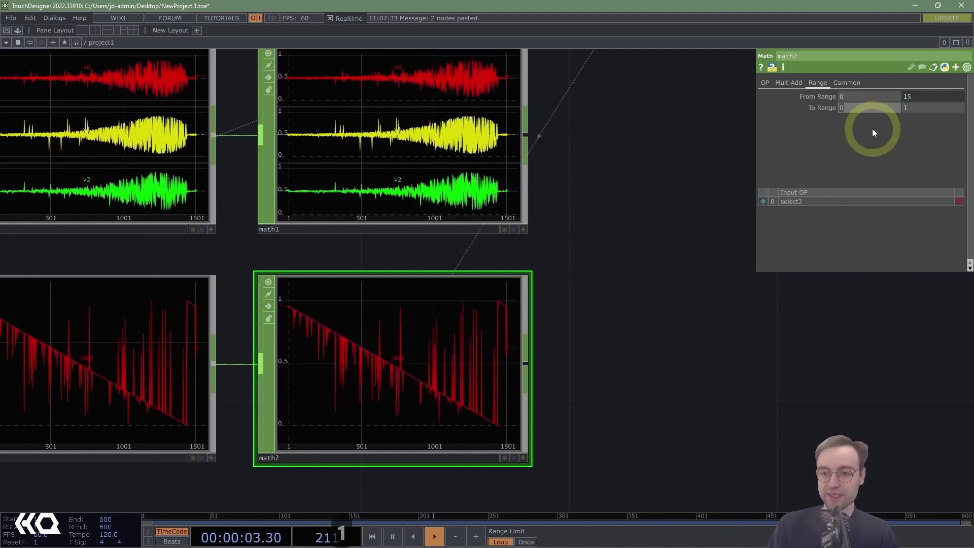
pyautogui.click(854, 109)
pyautogui.write('1')
pyautogui.press('Return')
pyautogui.click(899, 116)
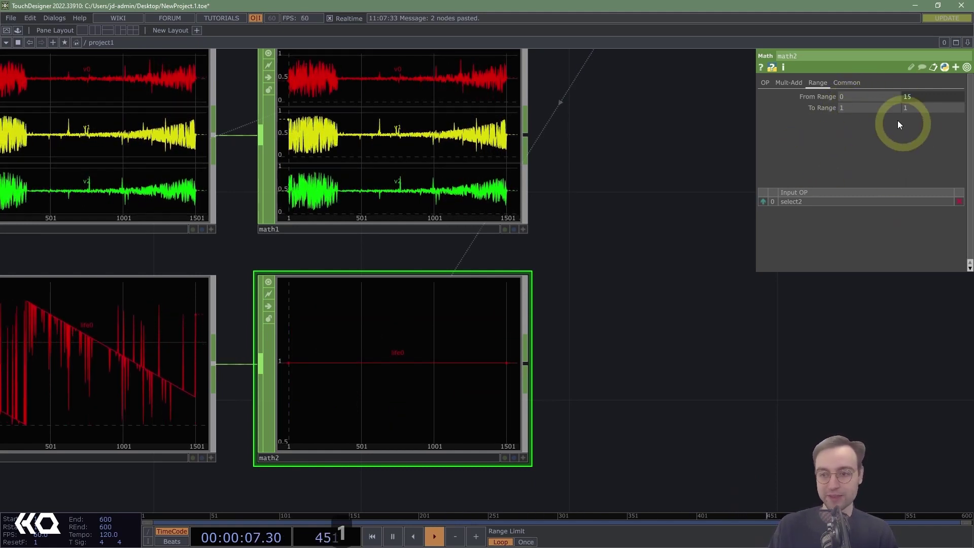
pyautogui.click(915, 108)
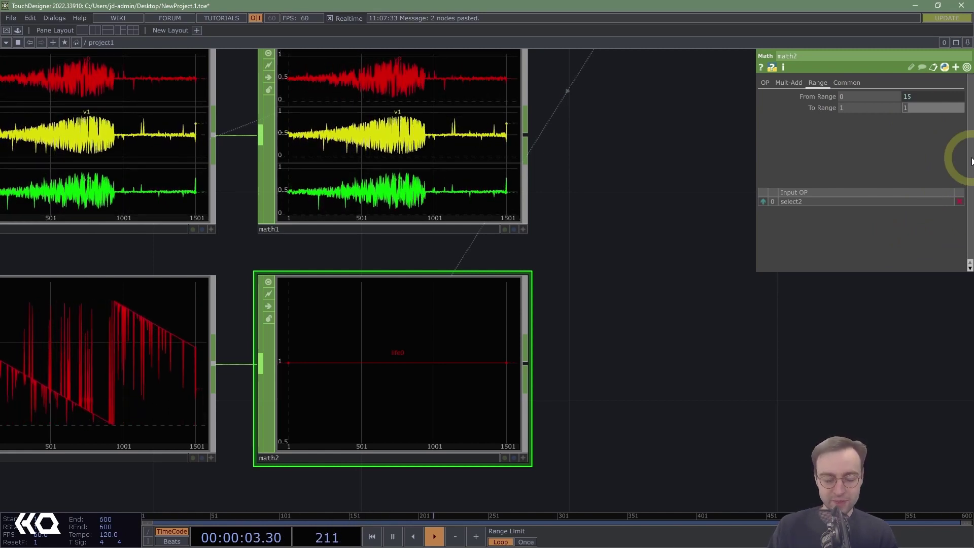
pyautogui.write('-1')
pyautogui.press('Return')
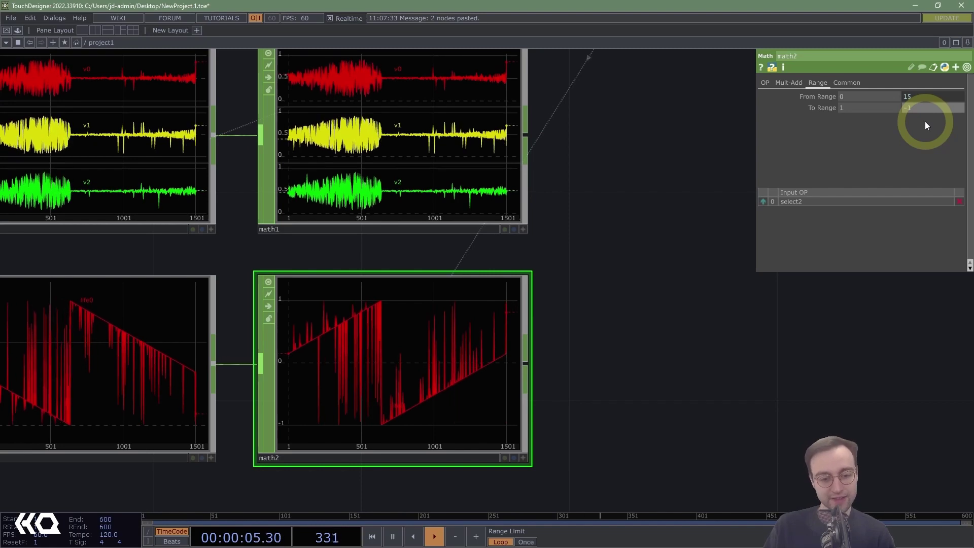
# Create a Merge CHOP to the right of math1 and math2.
pyautogui.scroll(-4, 815, 443)
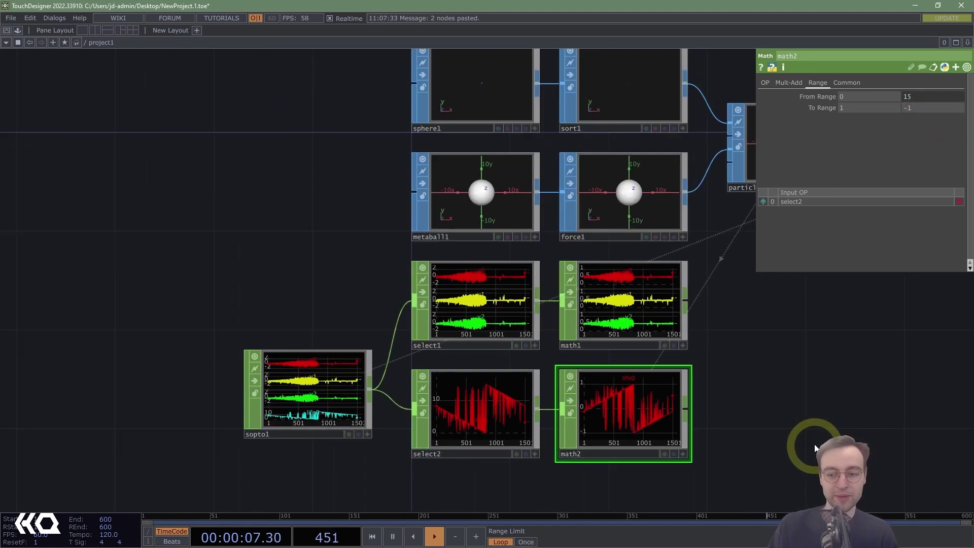
pyautogui.scroll(-1, 814, 443)
pyautogui.moveTo(815, 443)
pyautogui.mouseDown()
pyautogui.moveTo(692, 418)
pyautogui.moveTo(639, 387)
pyautogui.mouseUp()
pyautogui.moveTo(511, 313); pyautogui.dragTo(481, 314)
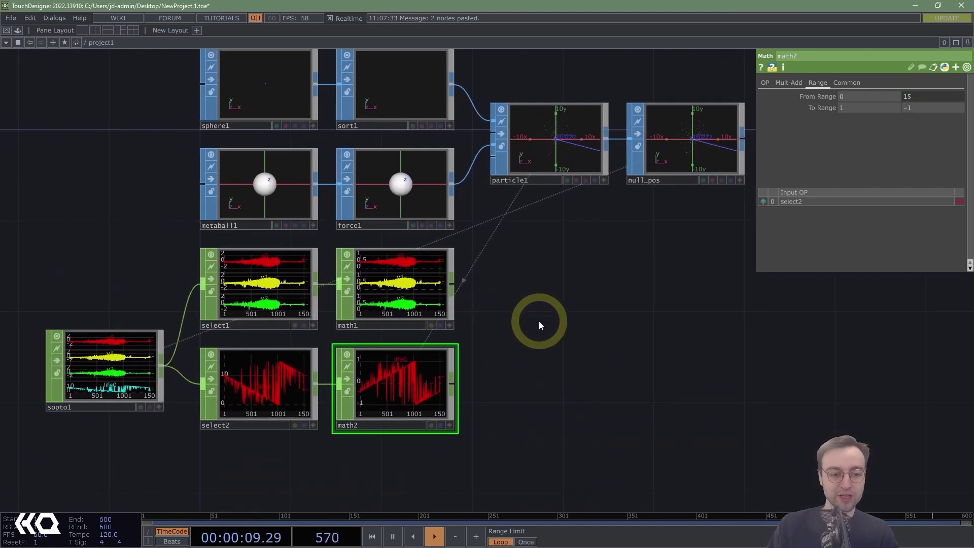
pyautogui.press('Tab')
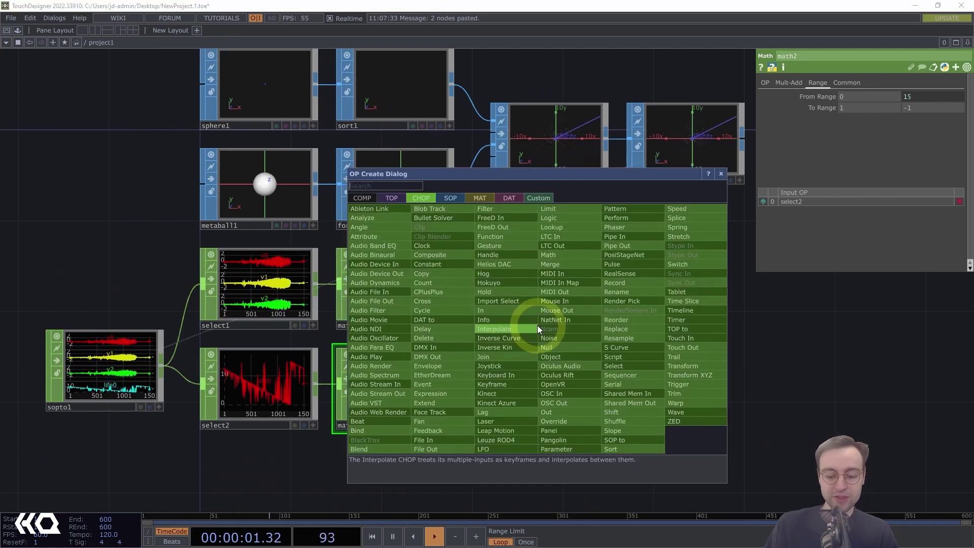
pyautogui.write('merge')
pyautogui.press('Return')
pyautogui.click(535, 327)
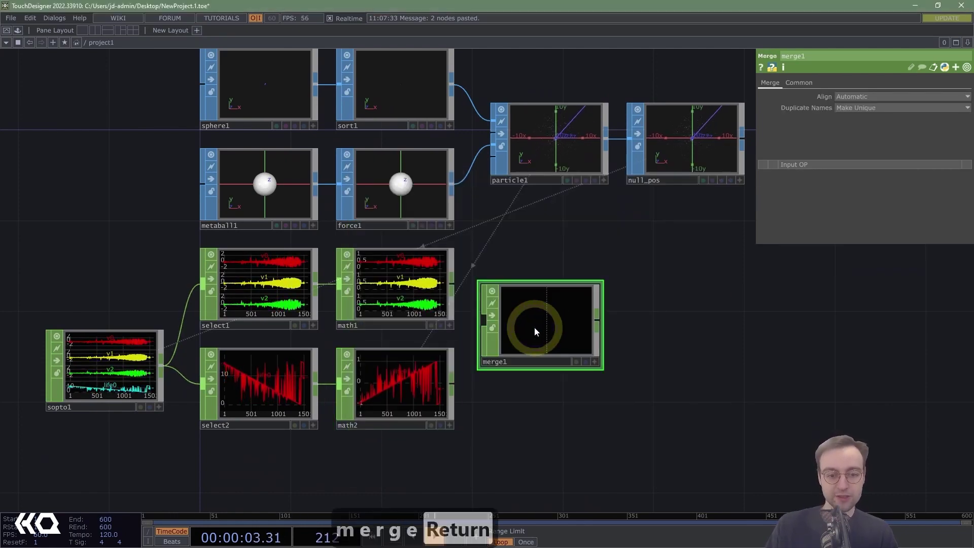
# Wire math1 and math2 into the inputs of merge1, with math1 first.
pyautogui.click(452, 280)
pyautogui.click(483, 321)
pyautogui.click(452, 386)
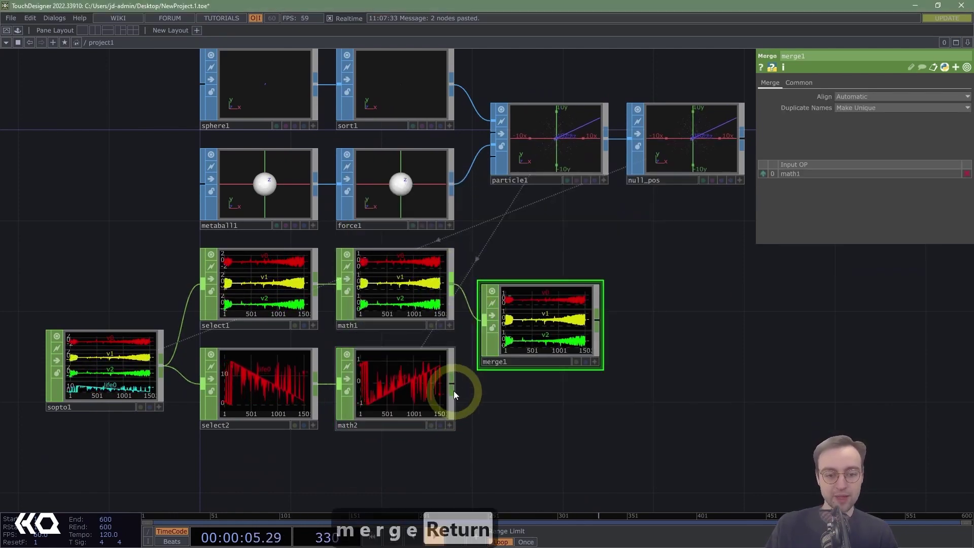
pyautogui.click(480, 329)
# Add a Null CHOP to the output of merge1 and place it to the right.
pyautogui.moveTo(551, 402); pyautogui.dragTo(453, 325)
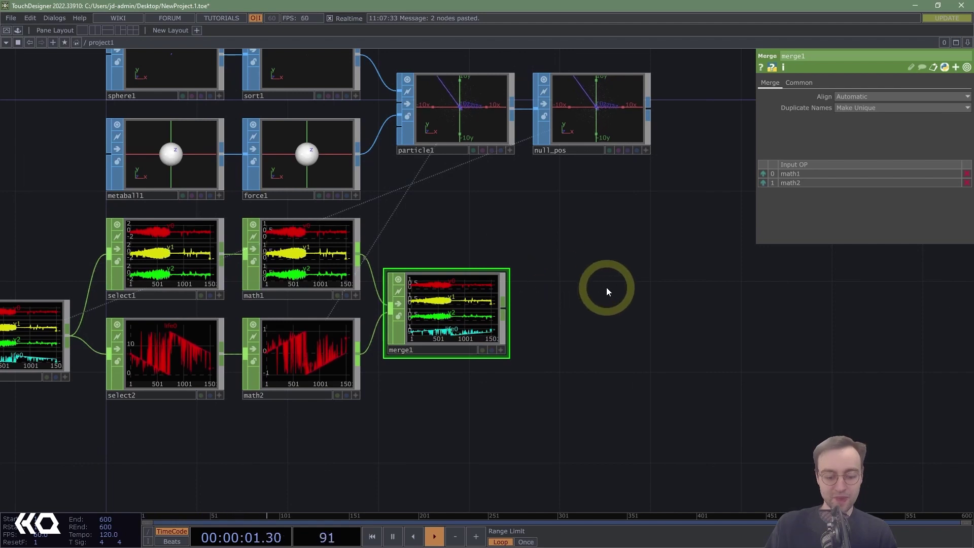
pyautogui.hotkey('alt', 'n')
pyautogui.click(604, 302)
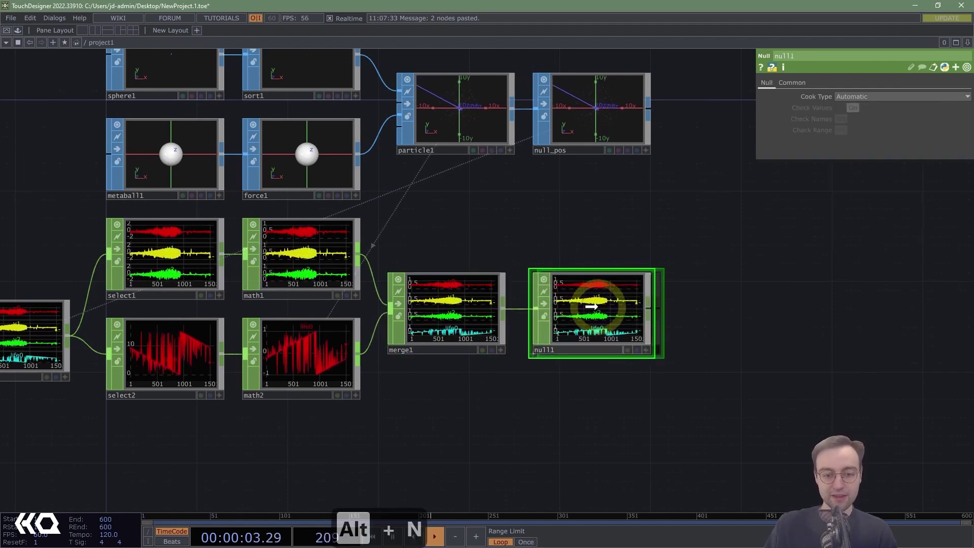
# Rename the Null CHOP after merge1 as null_color.
pyautogui.click(574, 347)
pyautogui.press('BackSpace')
pyautogui.write('_')
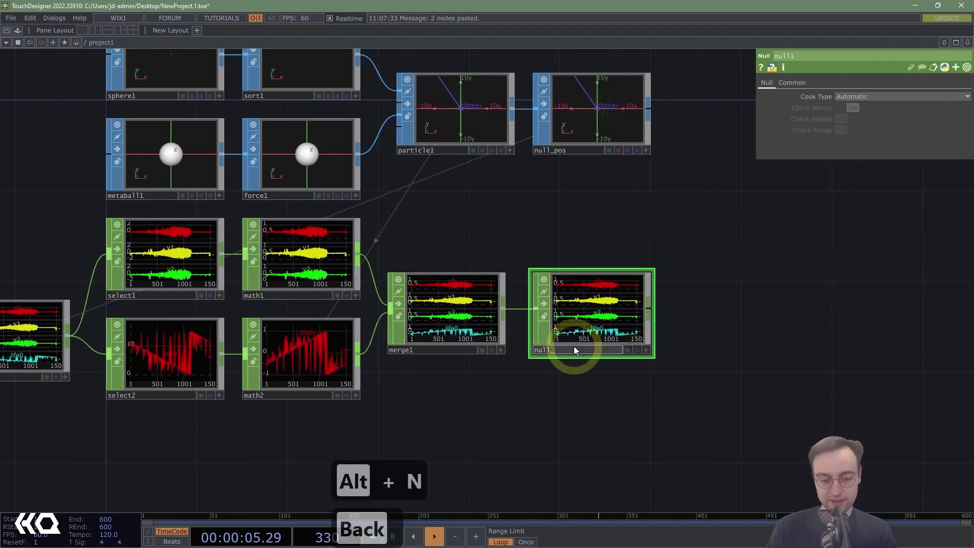
pyautogui.write('inst')
pyautogui.press('BackSpace')
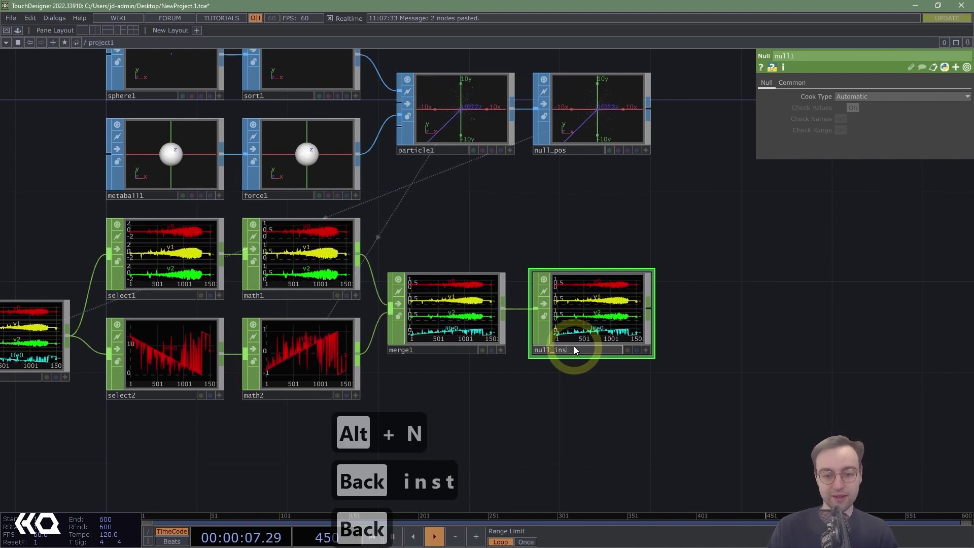
pyautogui.press('BackSpace')
pyautogui.press('BackSpace')
pyautogui.press('BackSpace')
pyautogui.write('c')
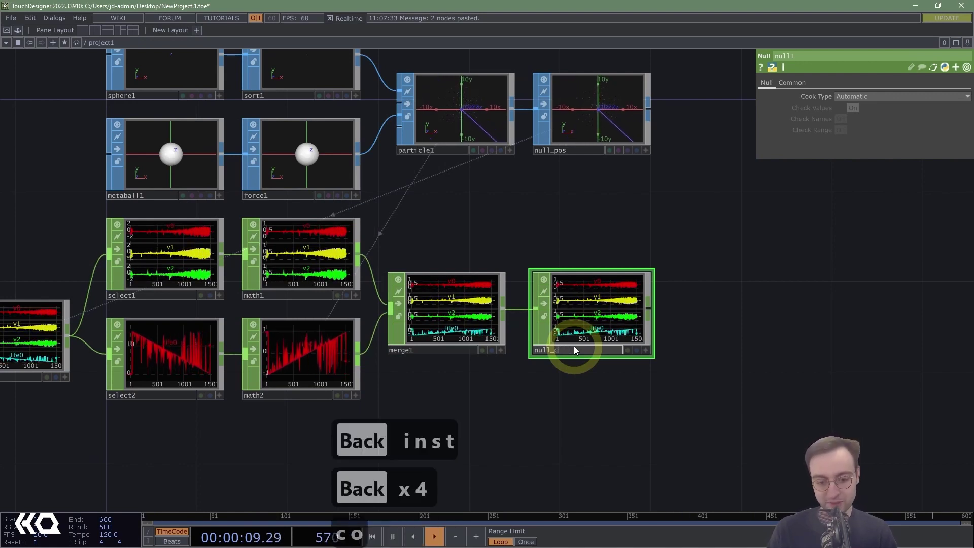
pyautogui.write('oloir')
pyautogui.press('BackSpace')
pyautogui.write('r')
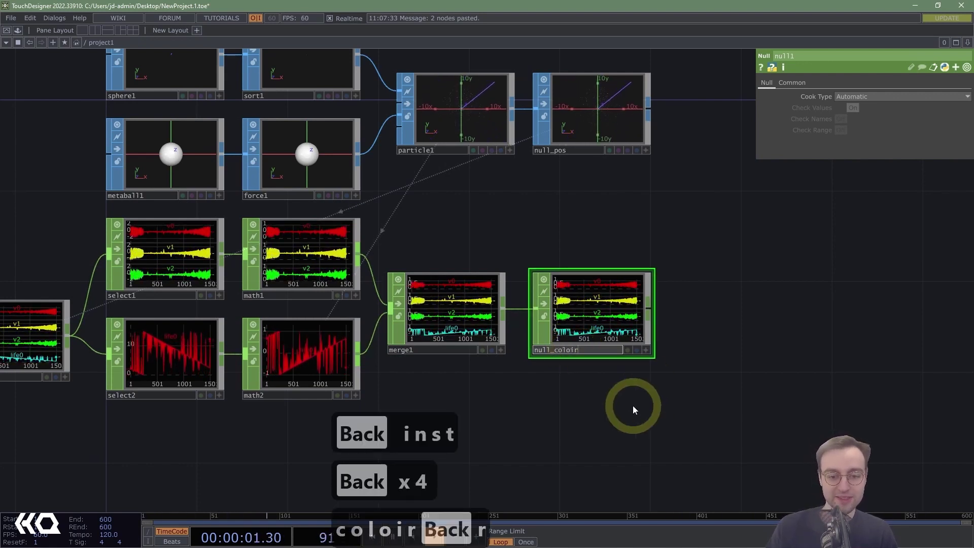
pyautogui.press('BackSpace')
pyautogui.press('BackSpace')
pyautogui.write('r')
pyautogui.press('Return')
# Create an Add SOP in the empty area above the particle network.
pyautogui.scroll(-4, 717, 410)
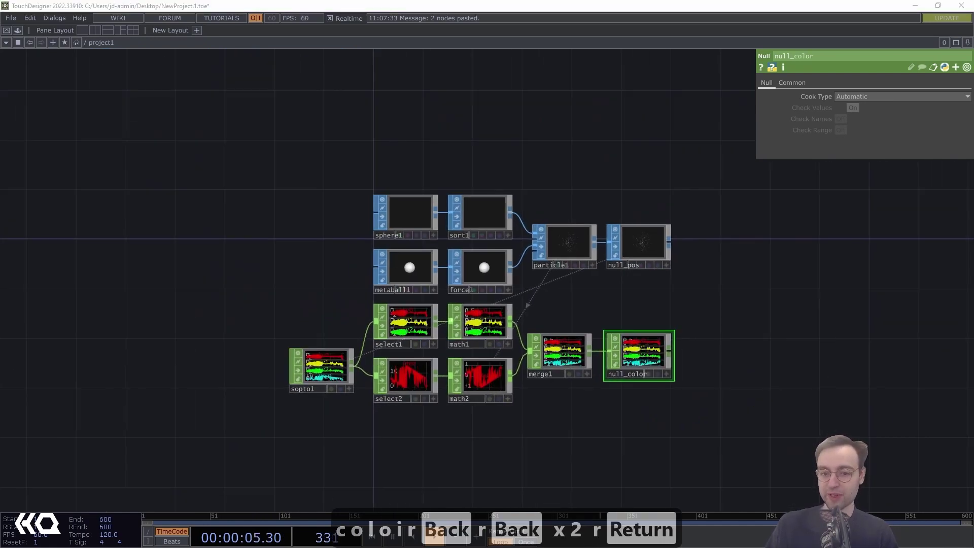
pyautogui.moveTo(704, 188); pyautogui.dragTo(624, 263)
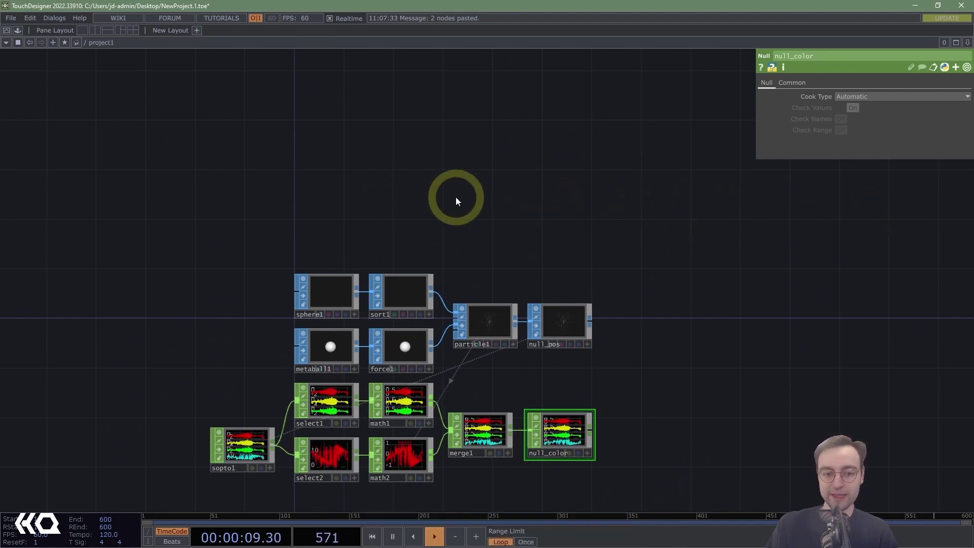
pyautogui.click(713, 228)
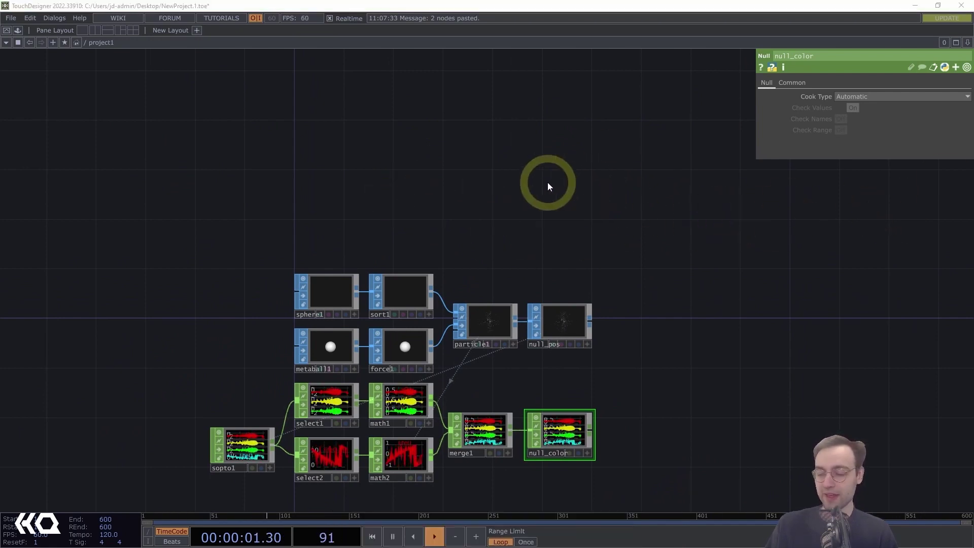
pyautogui.doubleClick(547, 187)
pyautogui.click(461, 54)
pyautogui.write('ad')
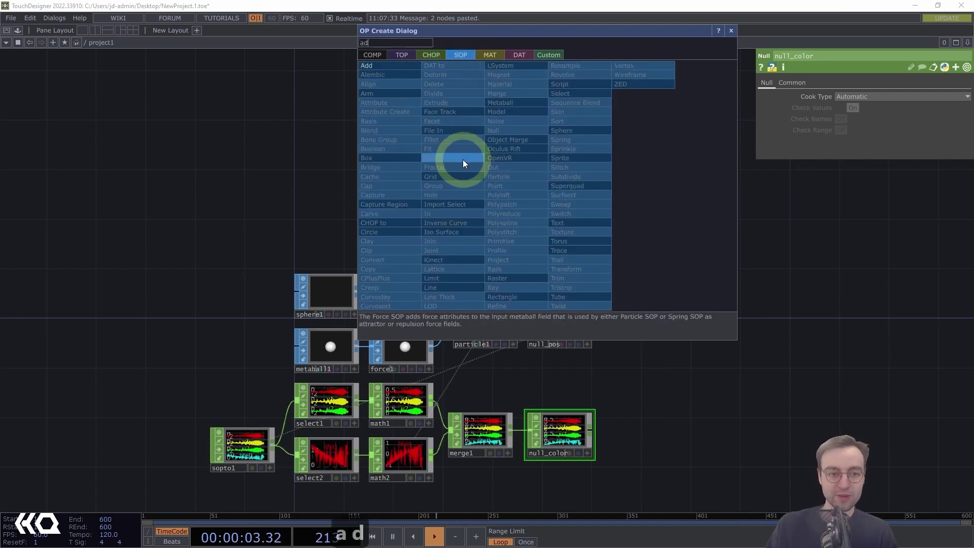
pyautogui.write('d')
pyautogui.click(381, 67)
pyautogui.click(439, 193)
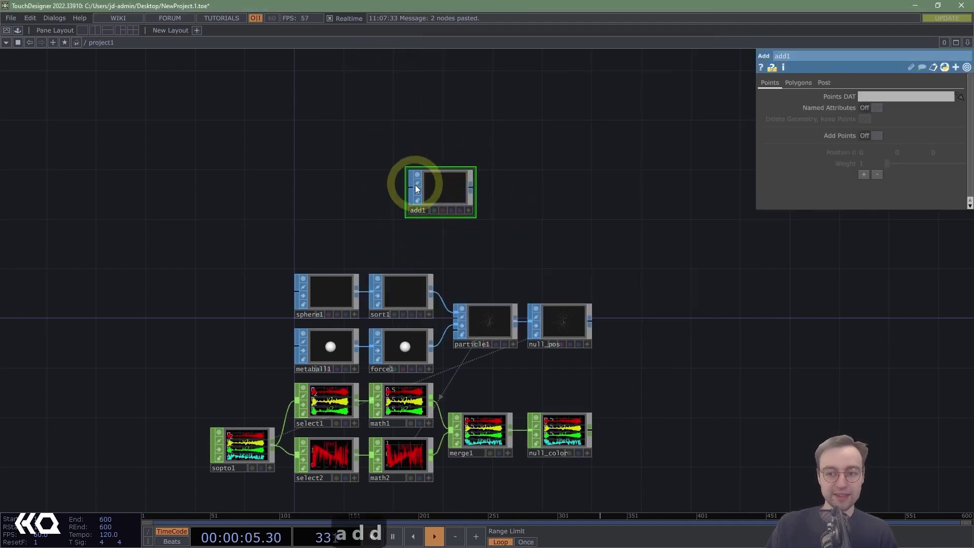
# Turn on Add Points for add1 and move the node directly above sort1.
pyautogui.click(880, 137)
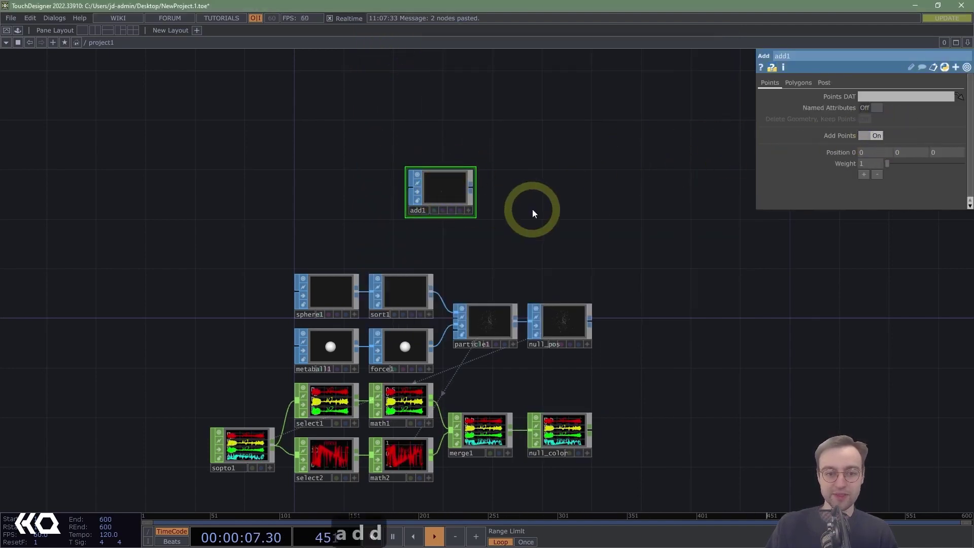
pyautogui.moveTo(532, 208); pyautogui.dragTo(412, 190, button='middle')
pyautogui.moveTo(411, 187); pyautogui.dragTo(365, 210)
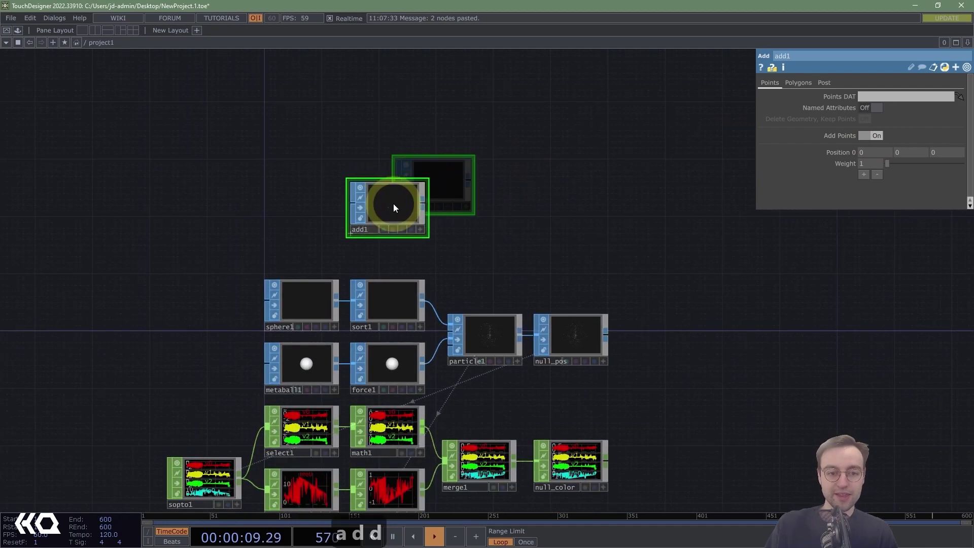
# Add a Convert SOP to the output of add1 and place it to the right.
pyautogui.rightClick(424, 200)
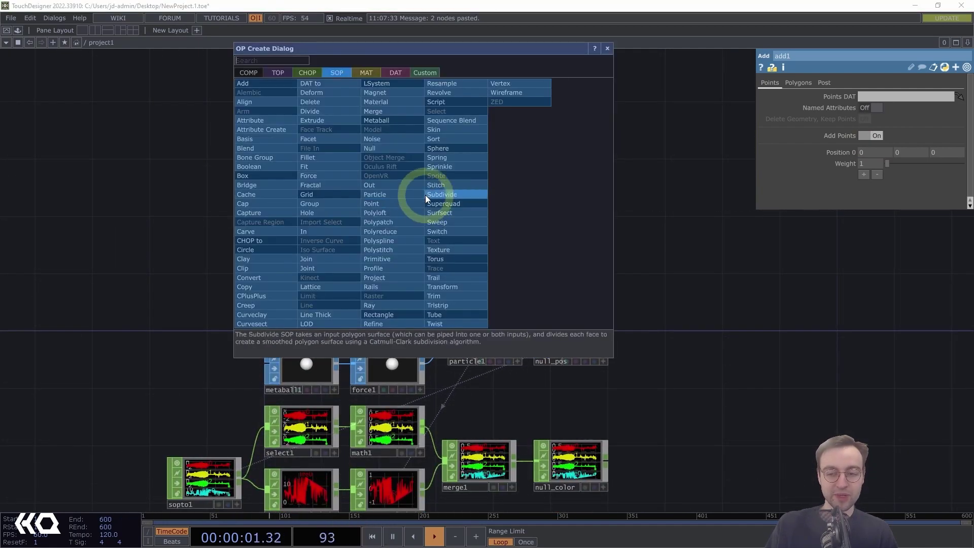
pyautogui.write('convert')
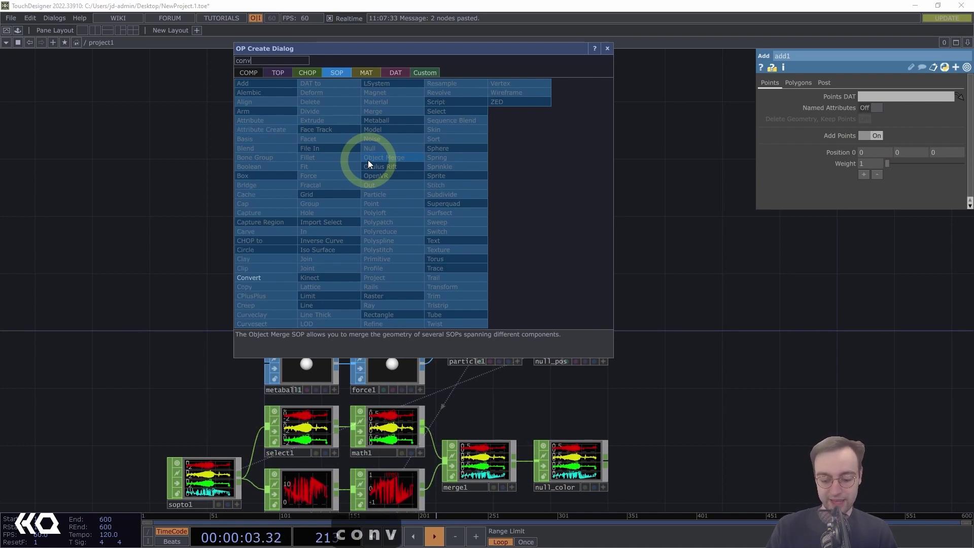
pyautogui.click(263, 279)
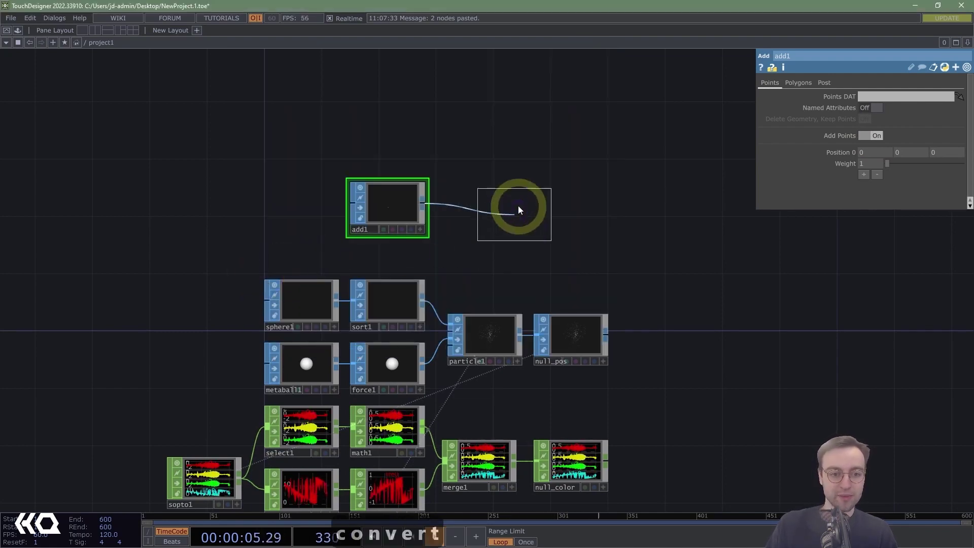
pyautogui.click(501, 206)
pyautogui.click(661, 202)
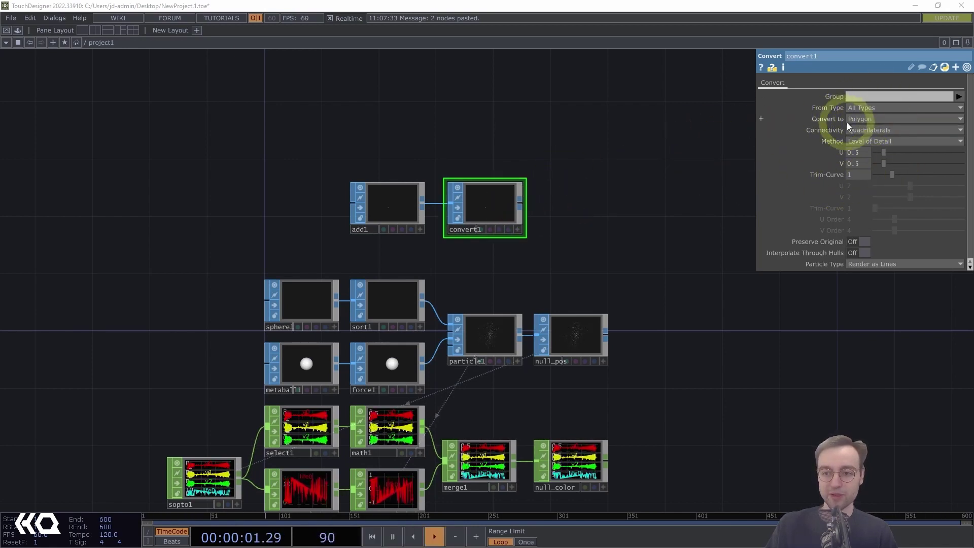
# Set convert1 to convert to Particles Per Point with the particle type Render as Point Sprites.
pyautogui.click(867, 118)
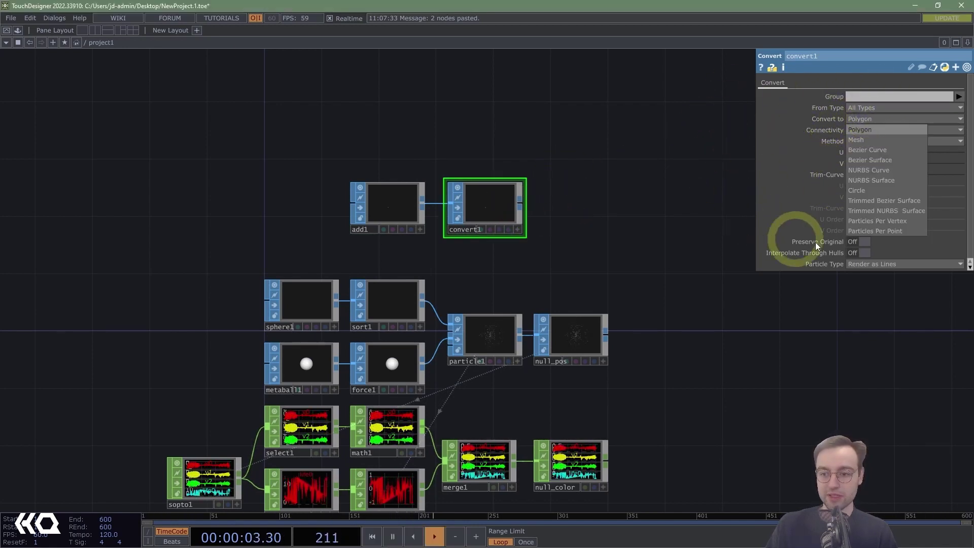
pyautogui.click(857, 228)
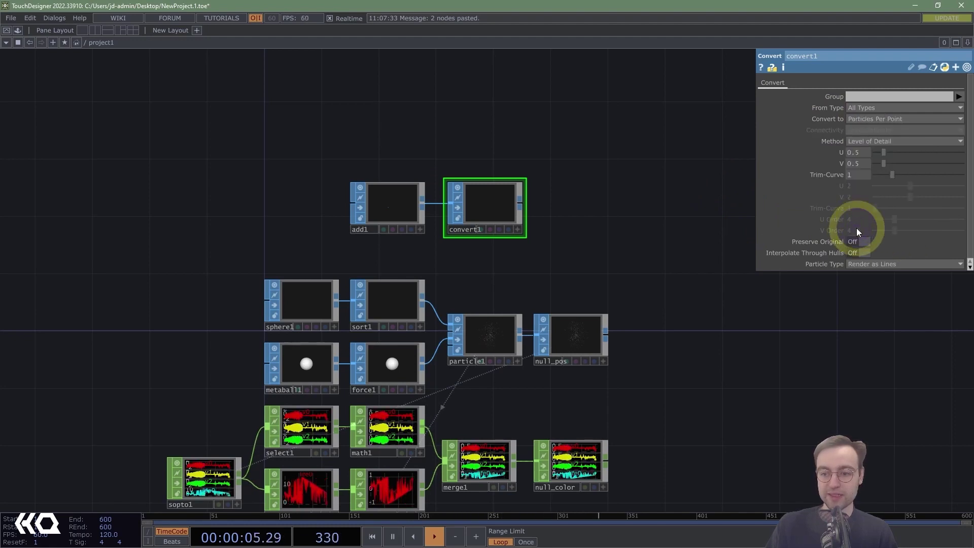
pyautogui.click(869, 264)
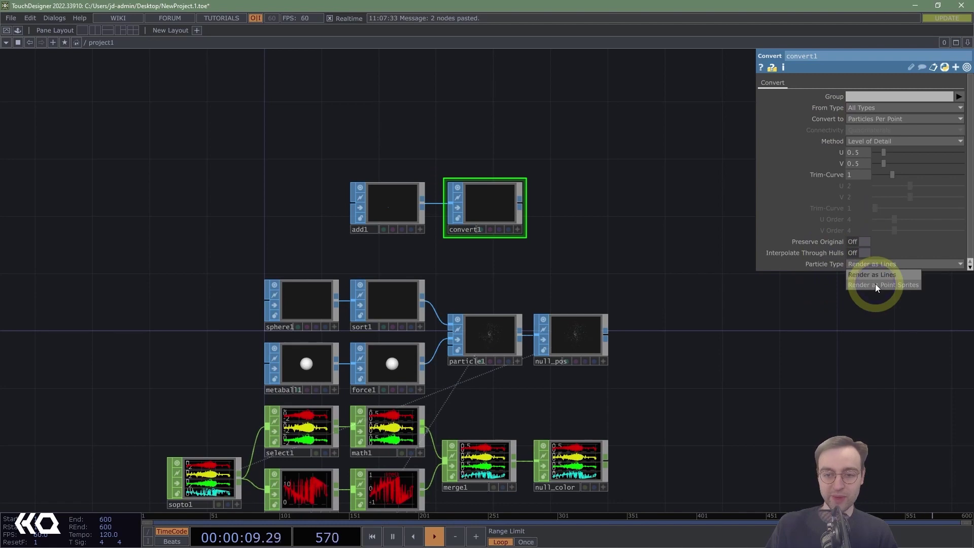
pyautogui.click(875, 285)
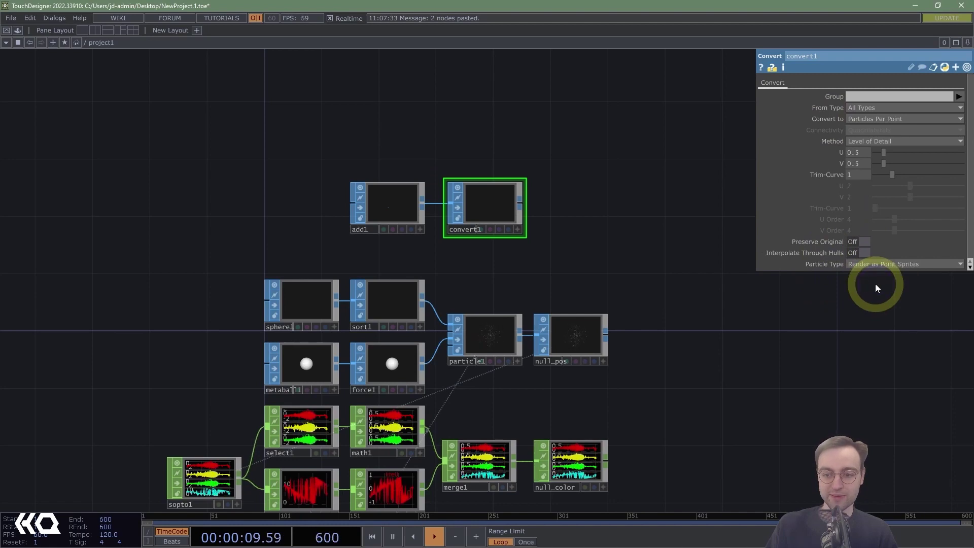
# Add a Geometry COMP to the output of convert1 and place it to the right.
pyautogui.rightClick(520, 203)
pyautogui.hotkey('shift', 'Tab')
pyautogui.hotkey('shift', 'Tab')
pyautogui.hotkey('shift', 'Tab')
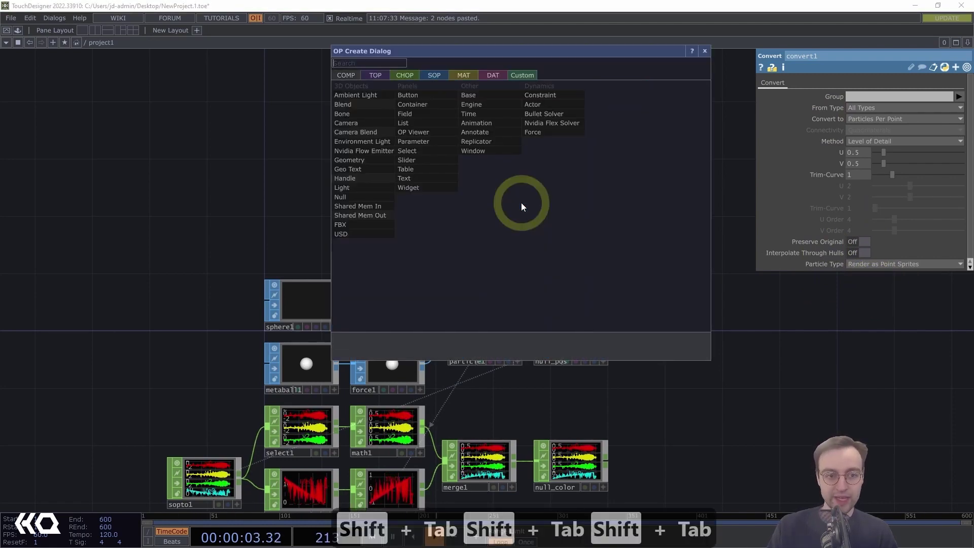
pyautogui.write('ge')
pyautogui.click(355, 160)
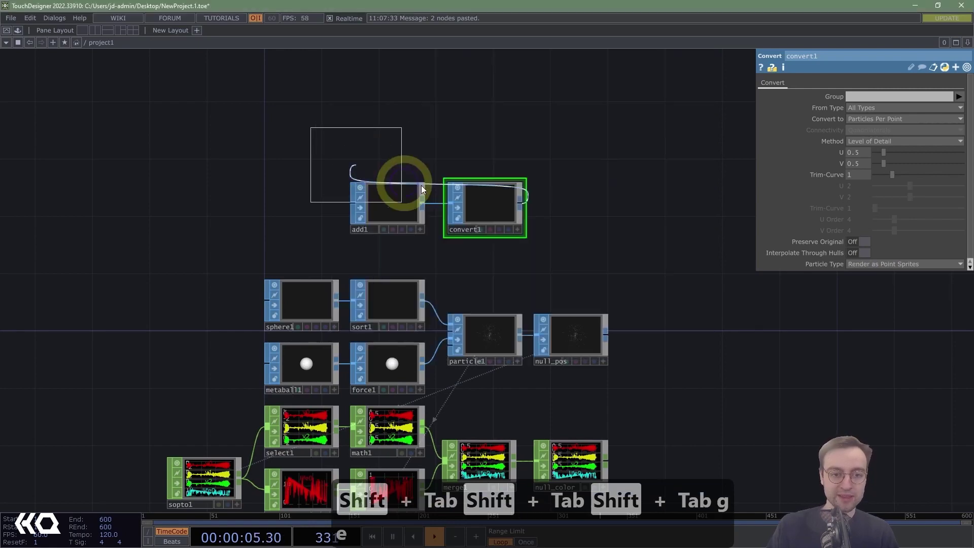
pyautogui.click(602, 208)
pyautogui.moveTo(614, 262); pyautogui.dragTo(549, 260)
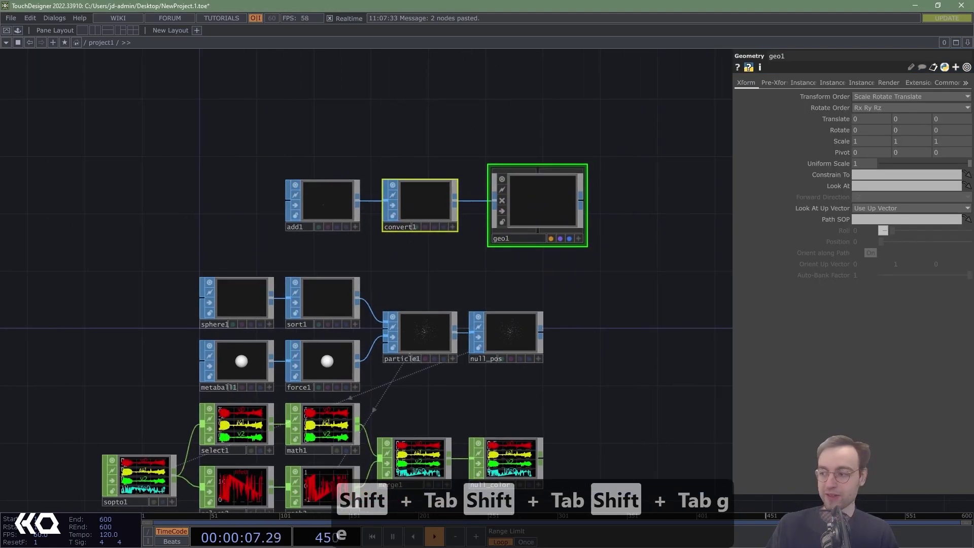
pyautogui.moveTo(570, 300); pyautogui.dragTo(535, 267)
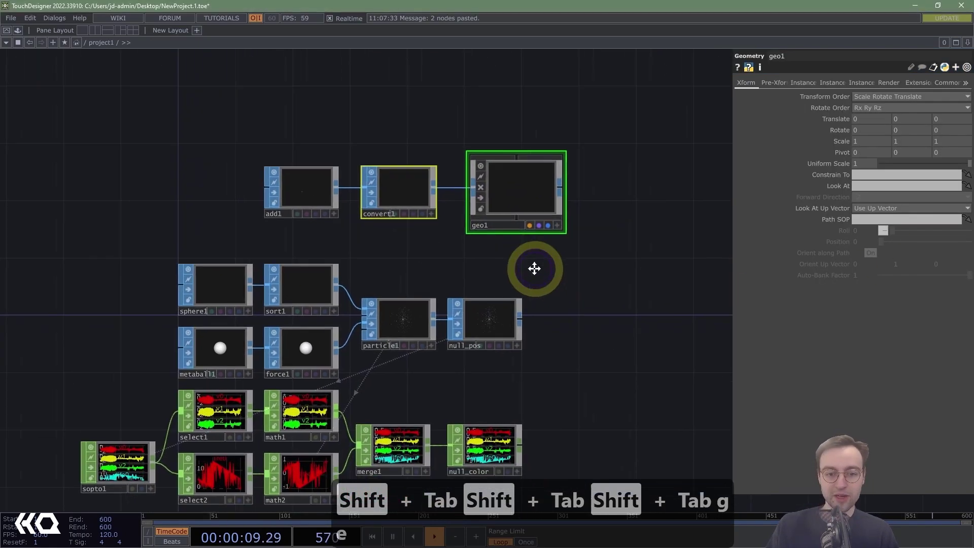
pyautogui.moveTo(617, 277); pyautogui.dragTo(563, 130)
pyautogui.moveTo(588, 250); pyautogui.dragTo(577, 246)
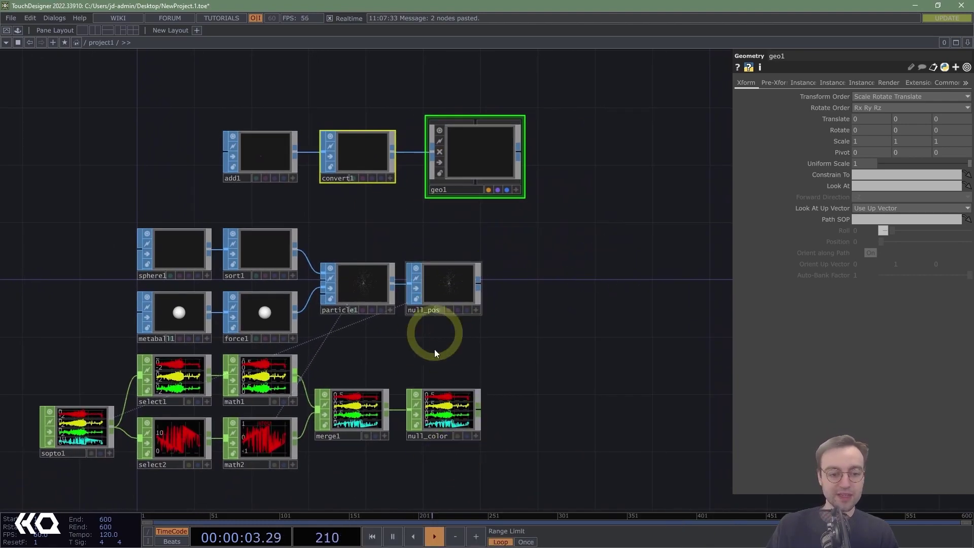
# Turn on Instancing for geo1 and assign null_pos as its Translate OP.
pyautogui.click(864, 162)
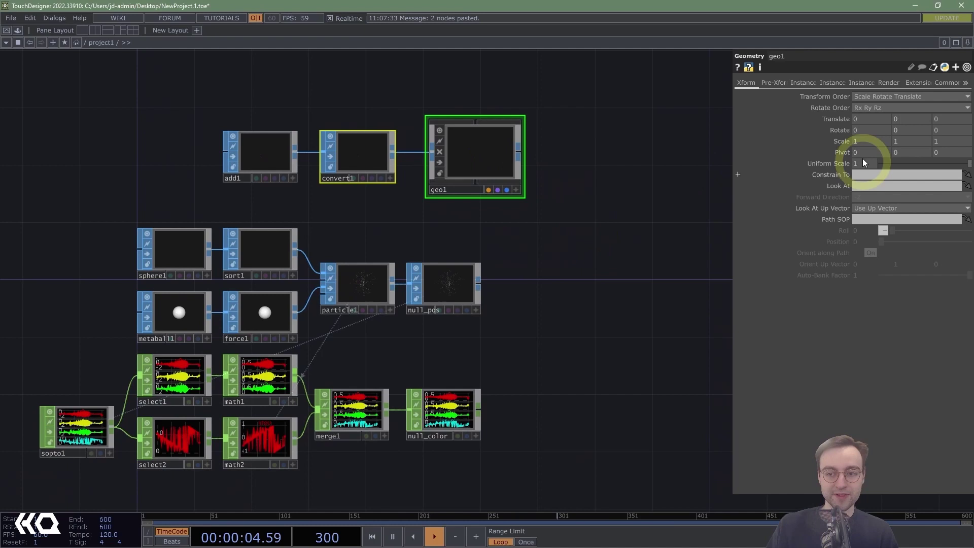
pyautogui.click(823, 85)
pyautogui.click(805, 82)
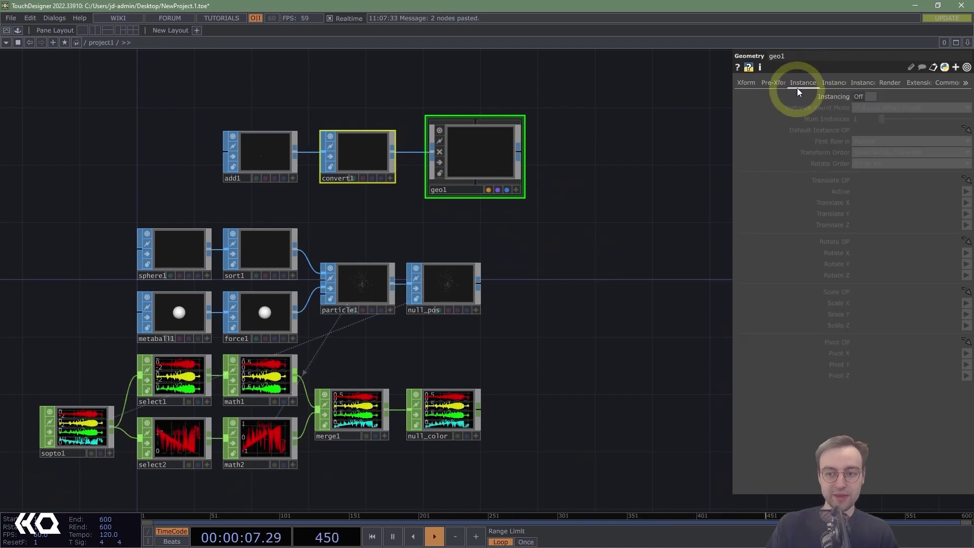
pyautogui.click(859, 96)
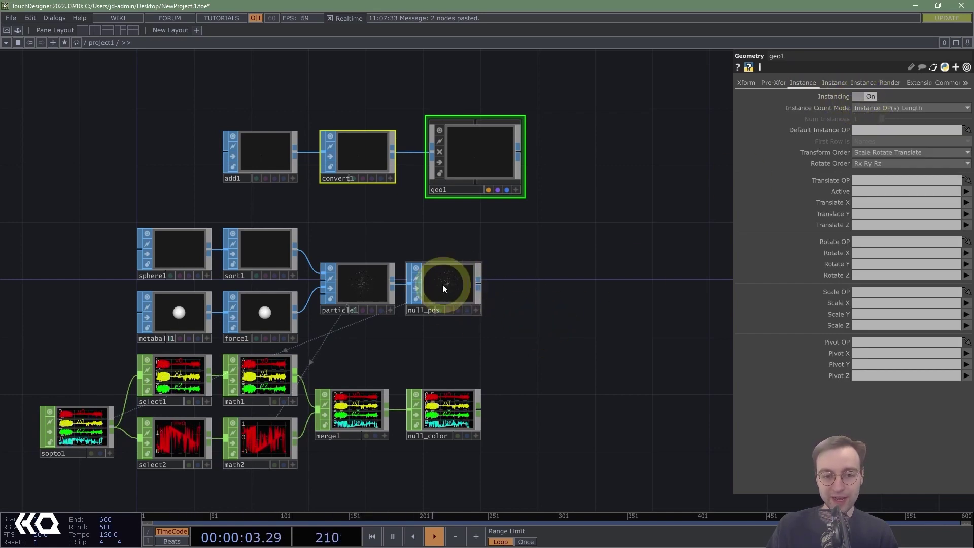
pyautogui.moveTo(443, 284); pyautogui.dragTo(872, 178)
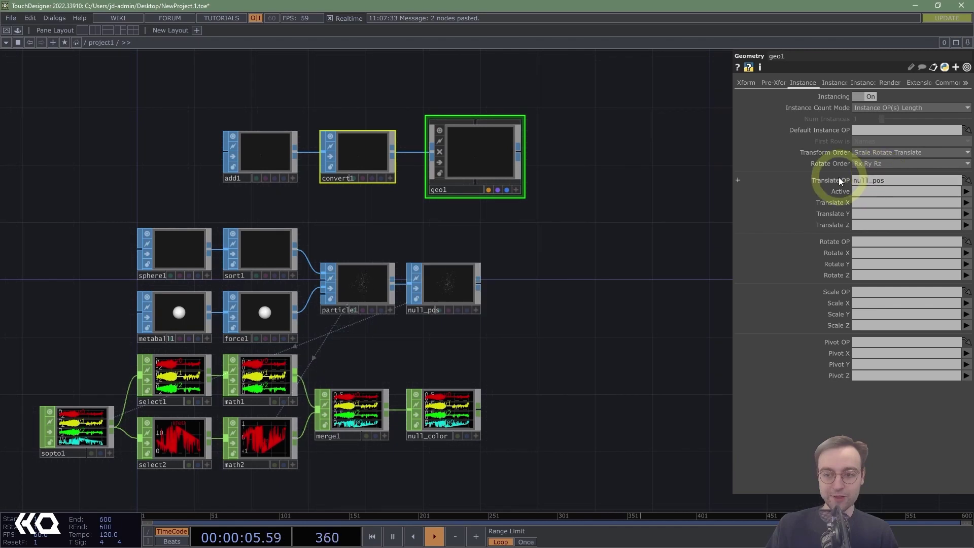
# Map geo1's instance Translate X, Y and Z to P(0), P(1) and P(2).
pyautogui.click(966, 203)
pyautogui.click(958, 213)
pyautogui.click(967, 213)
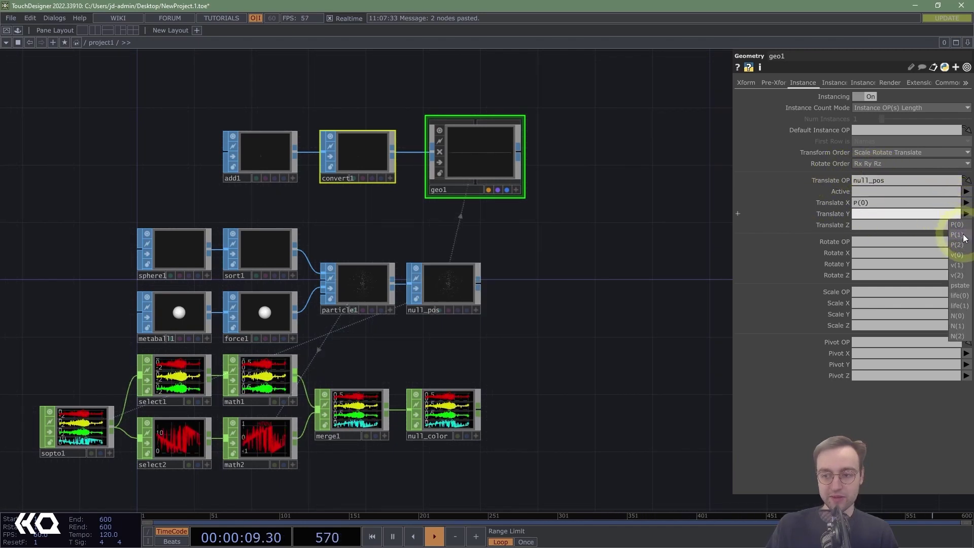
pyautogui.click(958, 234)
pyautogui.click(967, 225)
pyautogui.click(957, 256)
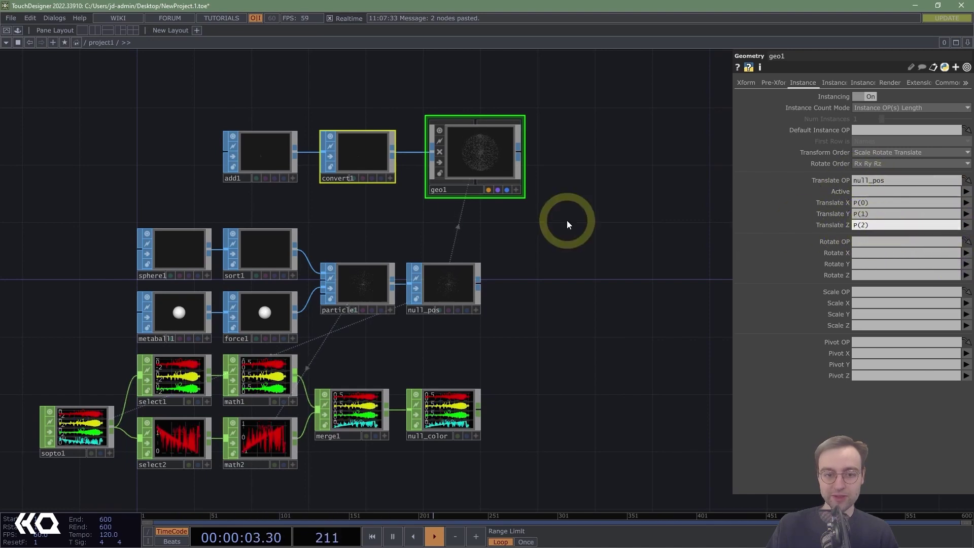
# Assign null_color as the Color OP for geo1's instances.
pyautogui.scroll(4, 565, 217)
pyautogui.scroll(-2, 558, 291)
pyautogui.scroll(3, 579, 270)
pyautogui.scroll(1, 526, 130)
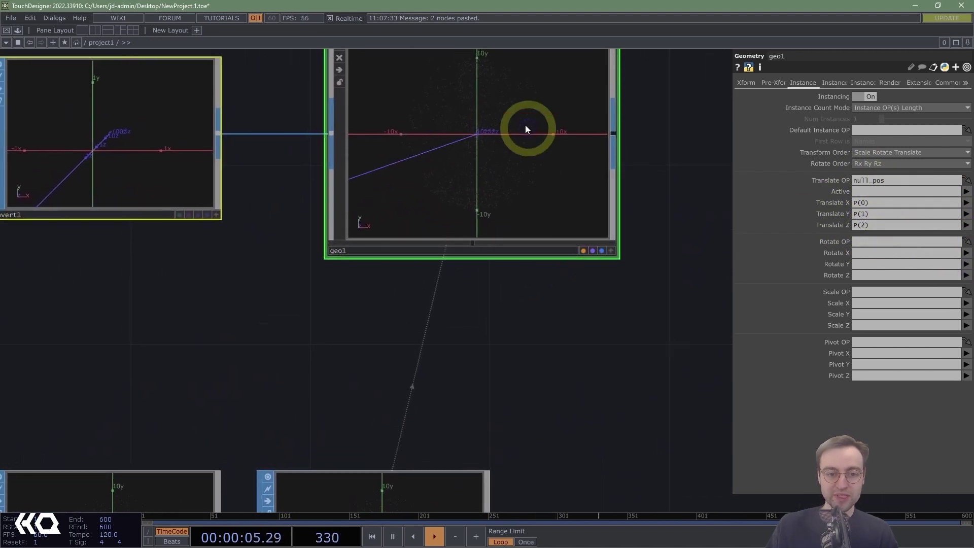
pyautogui.scroll(-3, 604, 352)
pyautogui.moveTo(603, 352); pyautogui.dragTo(533, 266)
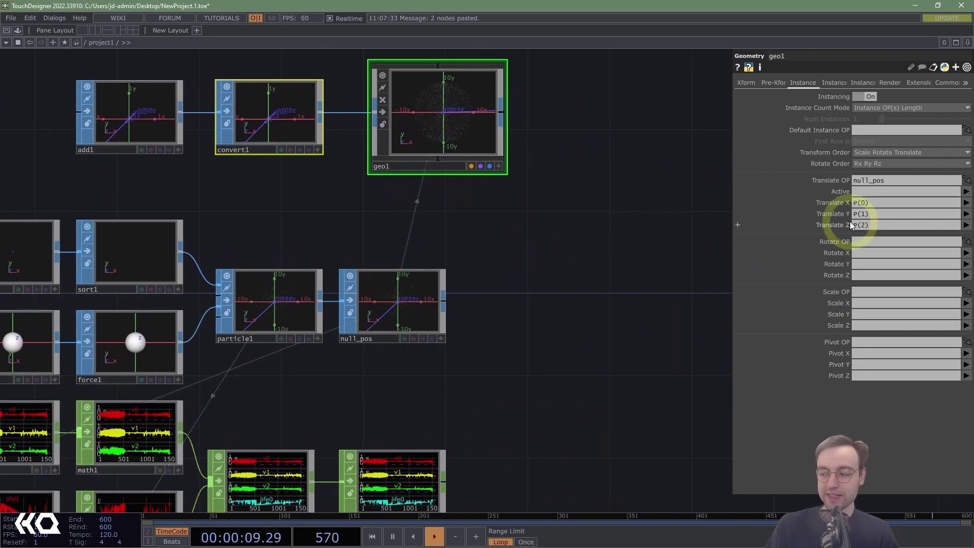
pyautogui.click(833, 87)
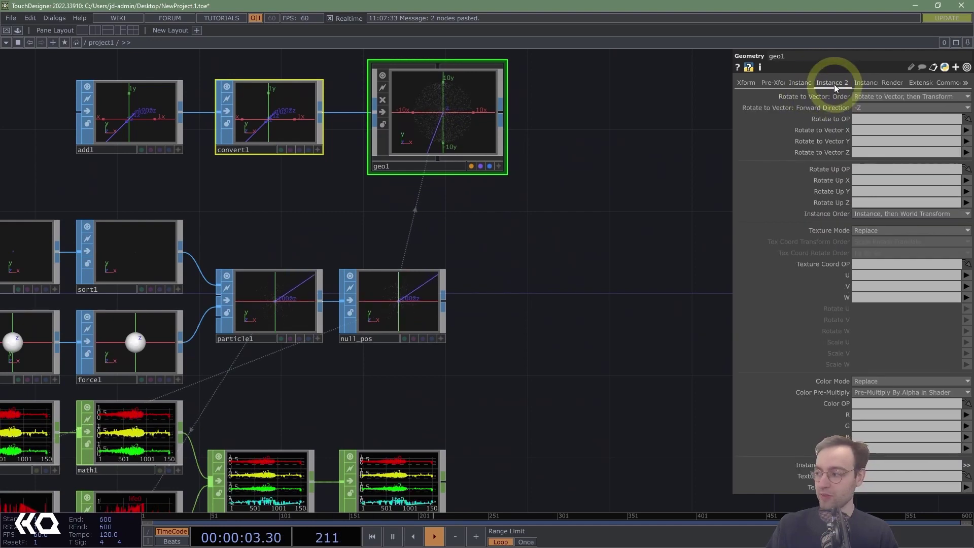
pyautogui.moveTo(629, 428); pyautogui.dragTo(563, 344)
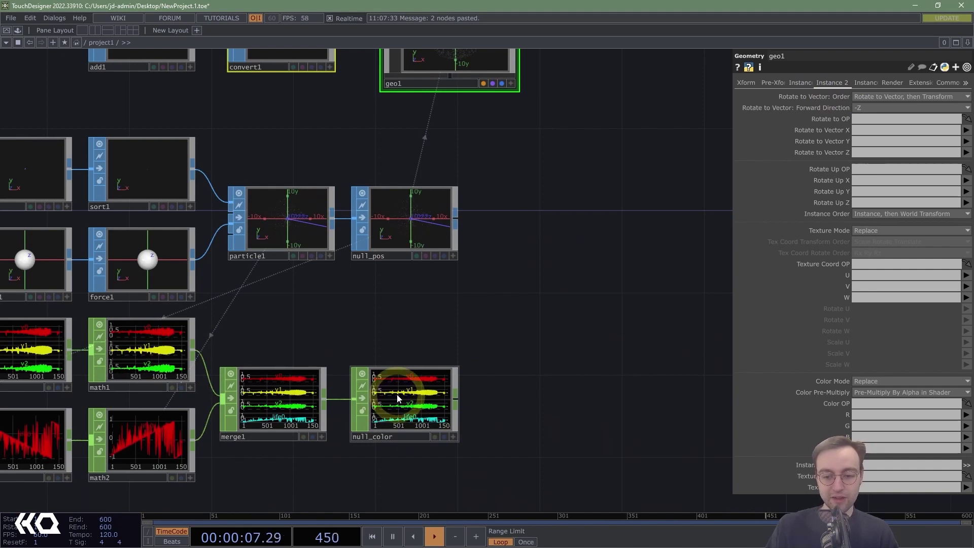
pyautogui.moveTo(396, 395); pyautogui.dragTo(868, 404)
# Map geo1's instance color R, G, B and A to v0, v1, v2 and life0.
pyautogui.click(966, 415)
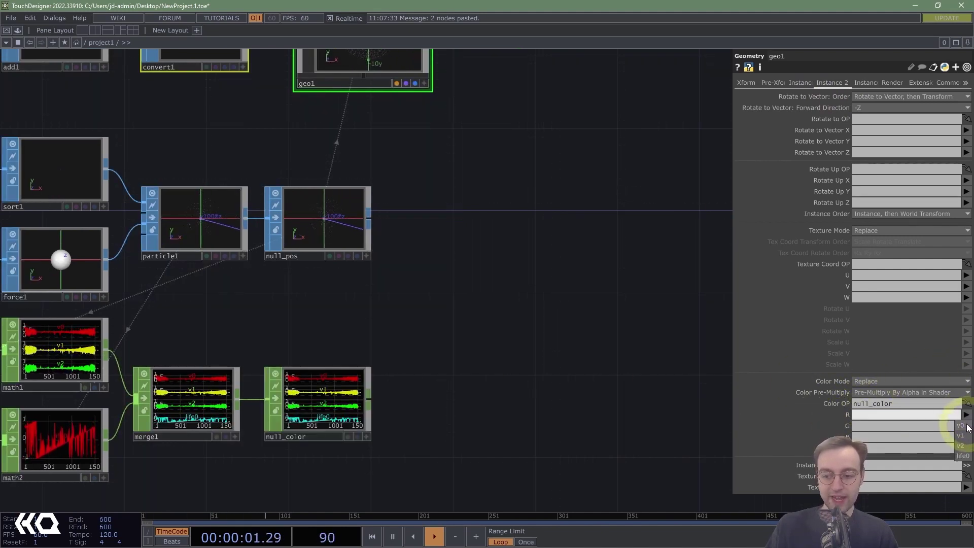
pyautogui.click(967, 427)
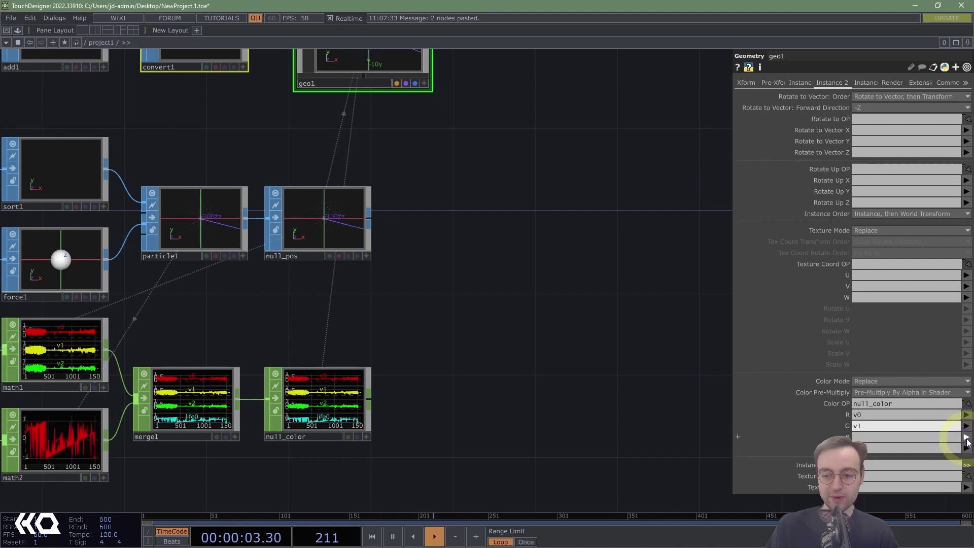
pyautogui.click(967, 437)
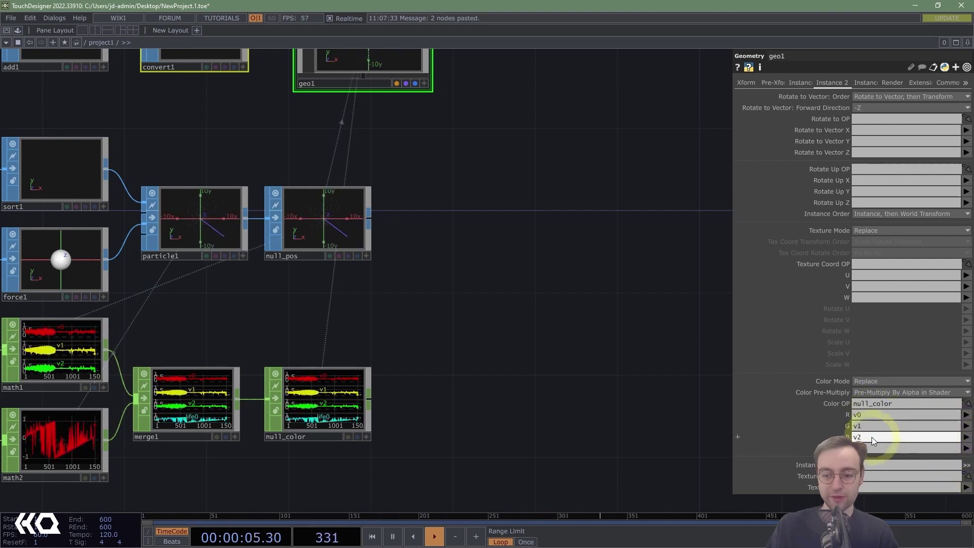
pyautogui.click(961, 446)
pyautogui.write('life0')
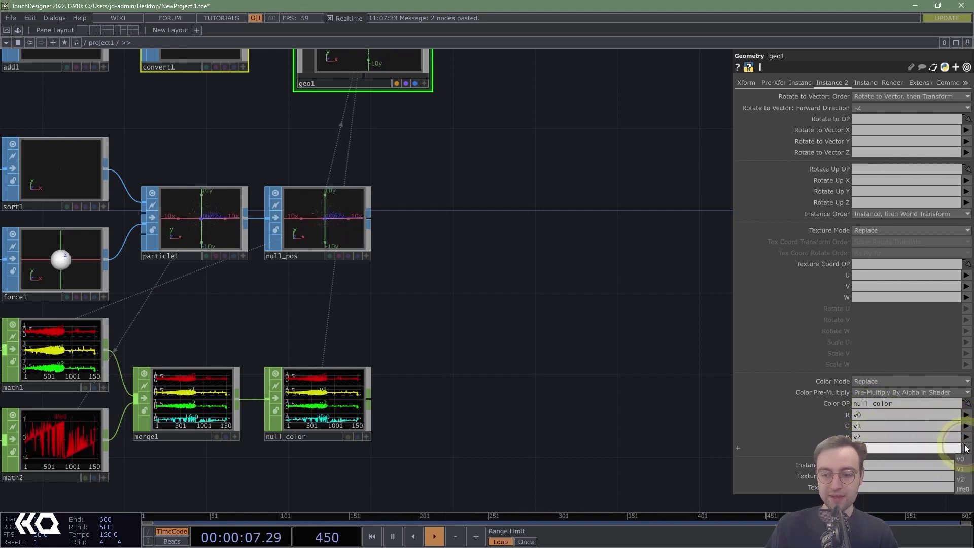
pyautogui.click(543, 367)
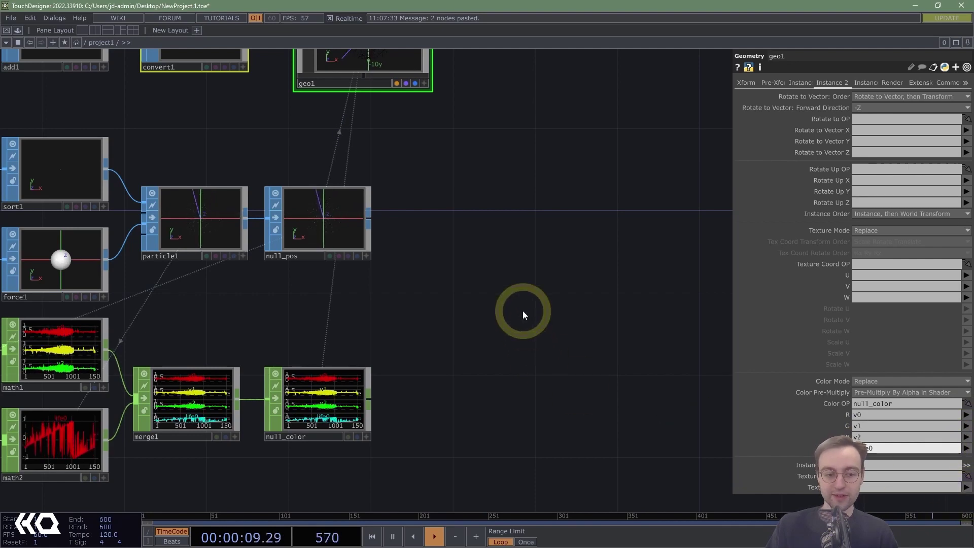
# Create a Line MAT in the empty area directly above geo1.
pyautogui.hotkey('shift', 'h')
pyautogui.moveTo(476, 350); pyautogui.dragTo(520, 210, button='middle')
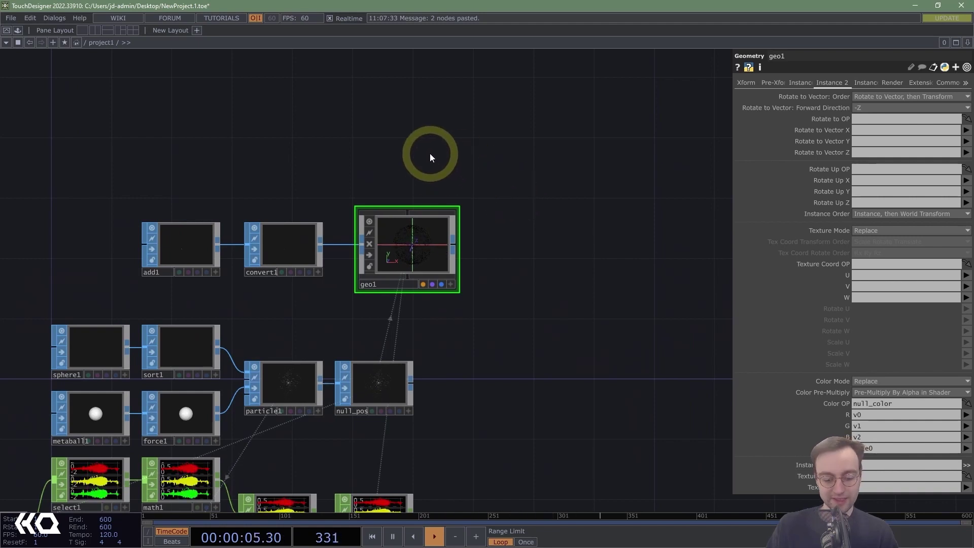
pyautogui.press('Tab')
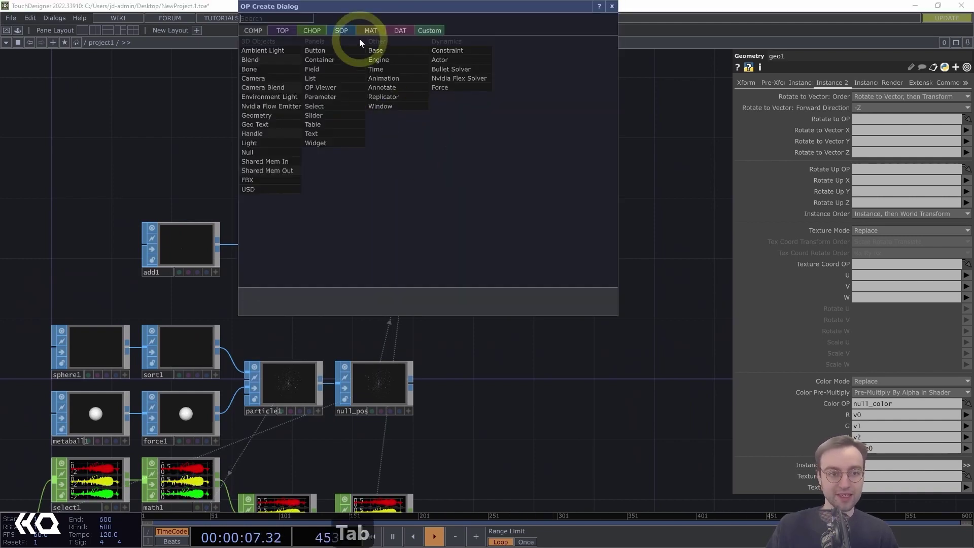
pyautogui.click(373, 29)
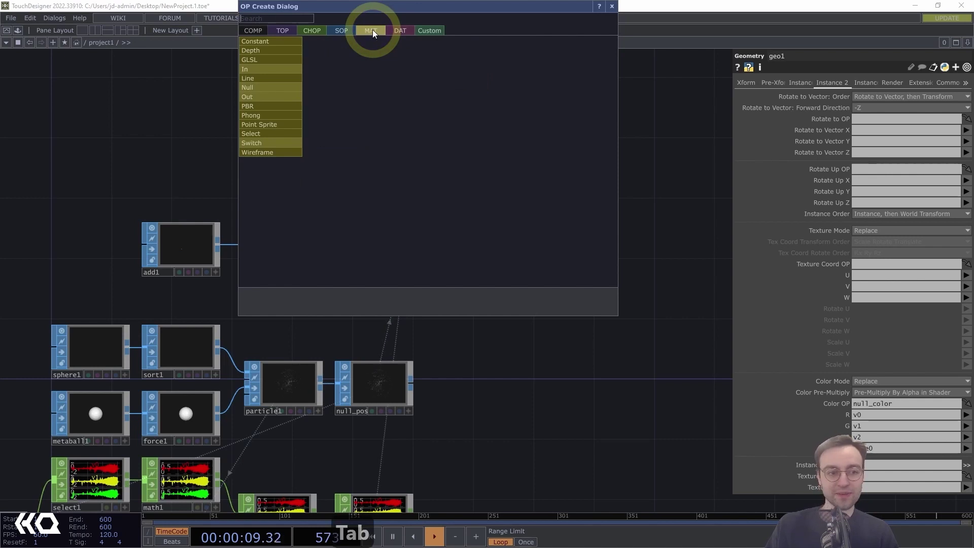
pyautogui.click(257, 77)
pyautogui.click(413, 167)
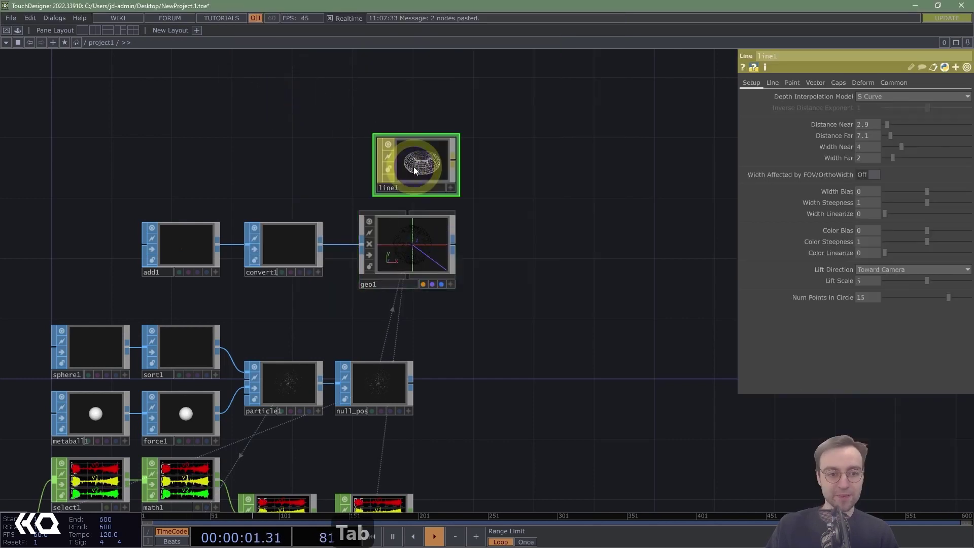
# Assign line1 as the material of geo1 and select the line1 node.
pyautogui.moveTo(414, 169); pyautogui.dragTo(415, 240)
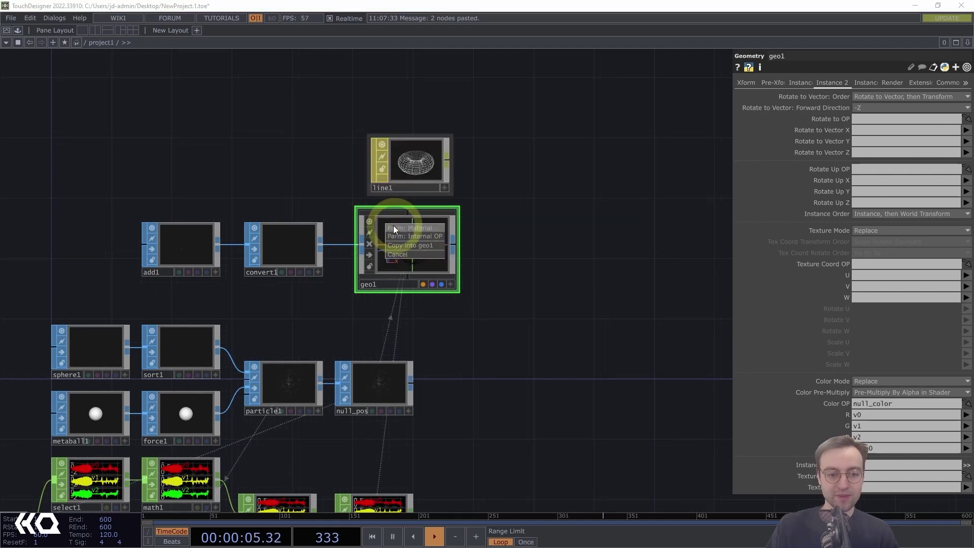
pyautogui.click(434, 230)
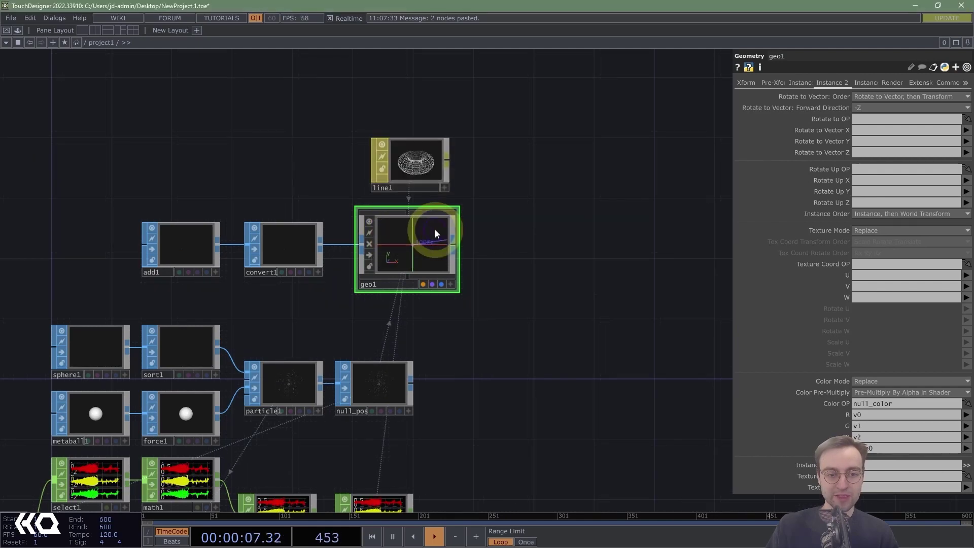
pyautogui.click(399, 162)
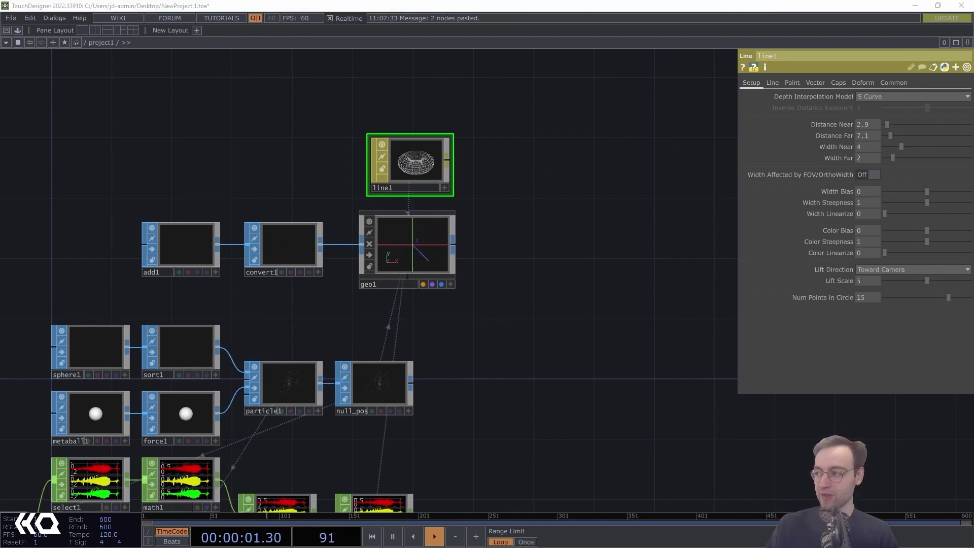
# Turn off Draw Lines and turn on Draw Points for the line1 material.
pyautogui.click(774, 83)
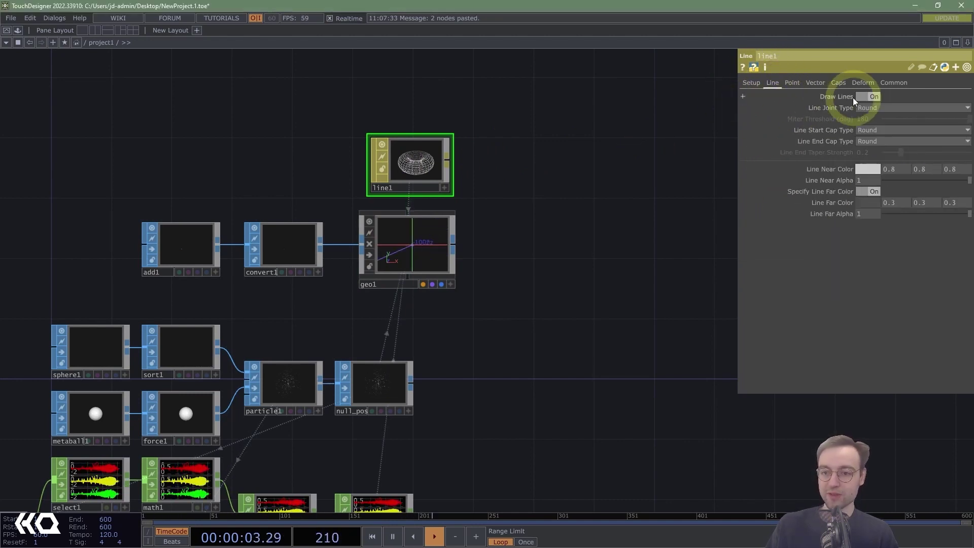
pyautogui.click(868, 97)
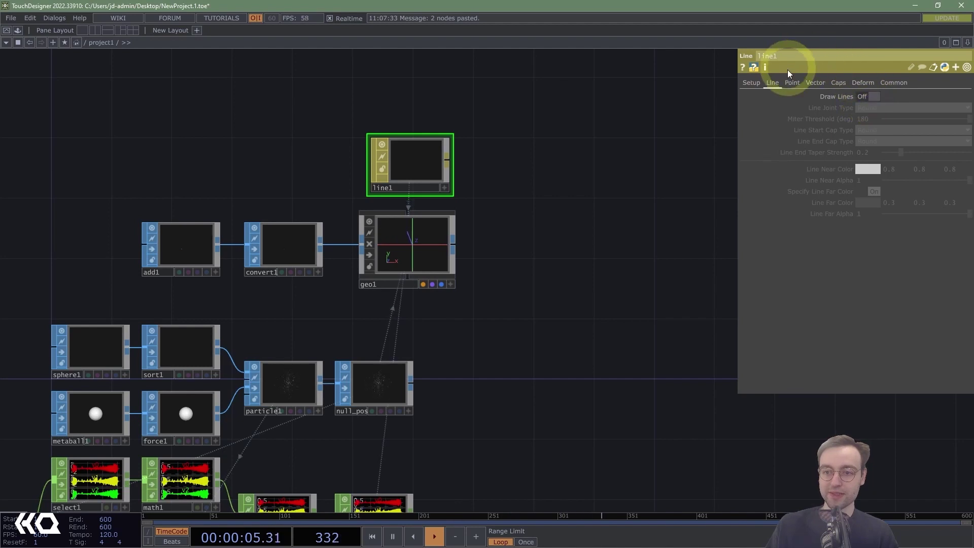
pyautogui.click(789, 82)
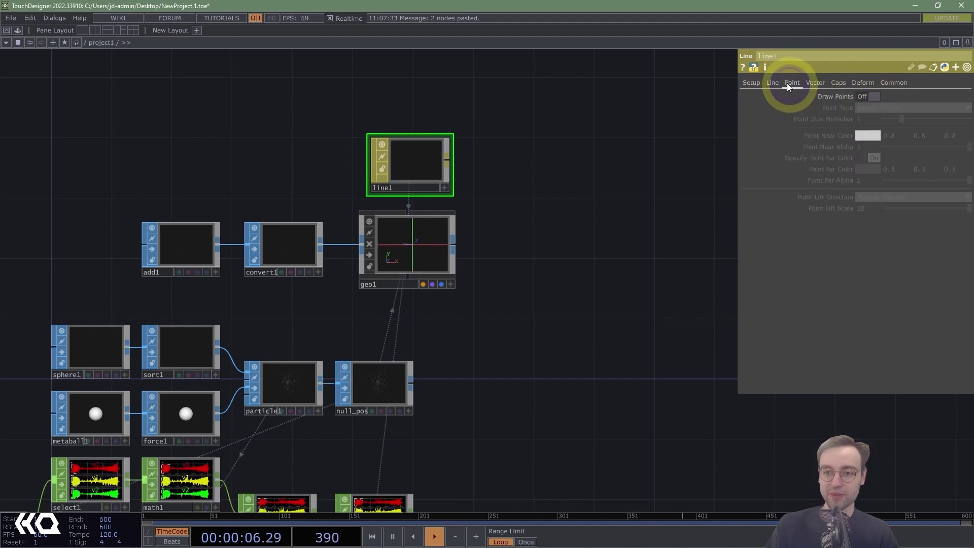
pyautogui.click(877, 96)
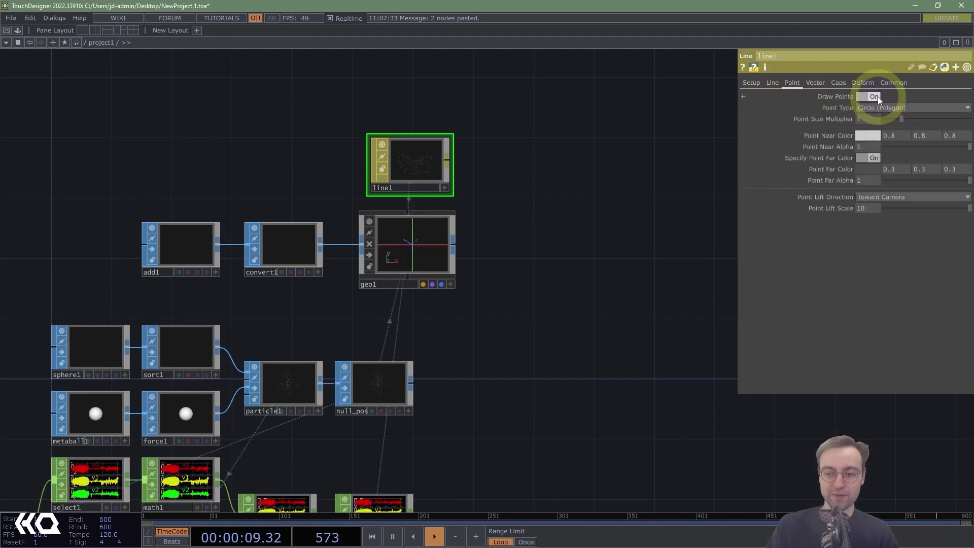
# Disable the separate far color for line1's points and set Point Near Color to 1, 1, 1.
pyautogui.click(865, 158)
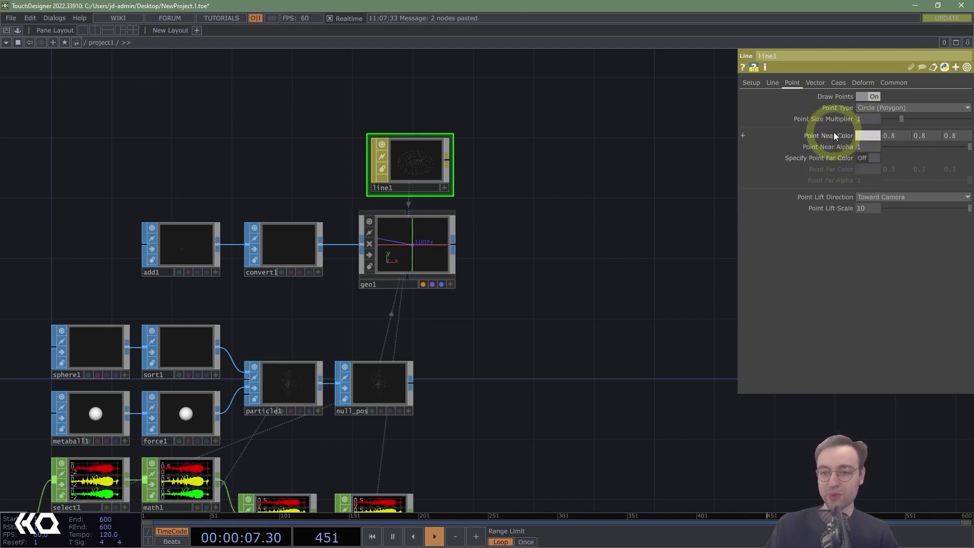
pyautogui.moveTo(833, 132); pyautogui.dragTo(867, 133)
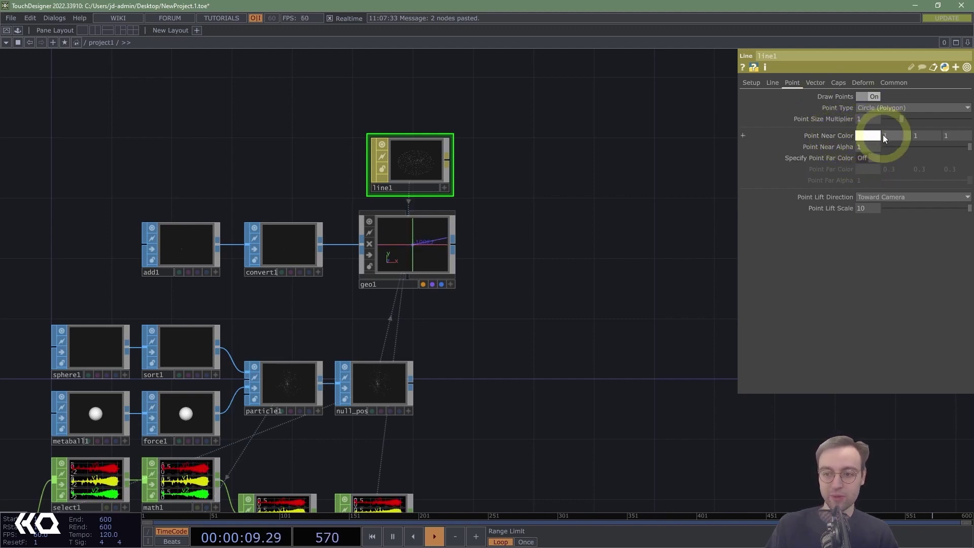
# Enable Blending (Transparency) on line1 and check the instanced particles in geo1.
pyautogui.click(893, 83)
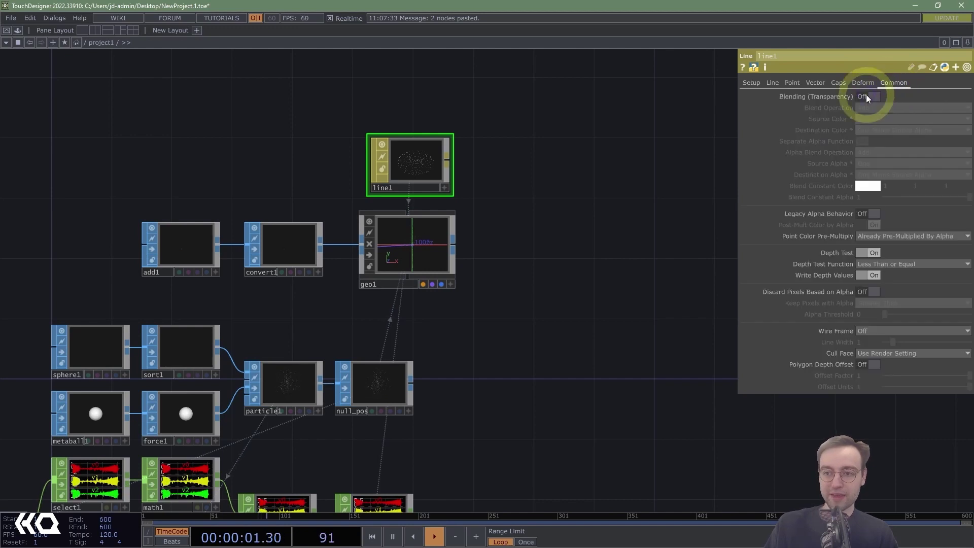
pyautogui.click(867, 97)
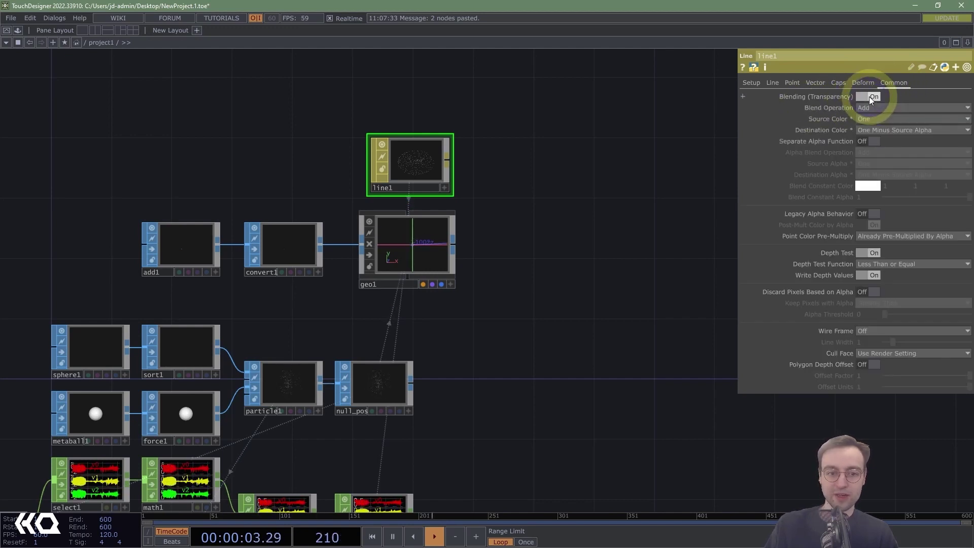
pyautogui.click(521, 241)
pyautogui.scroll(3, 526, 244)
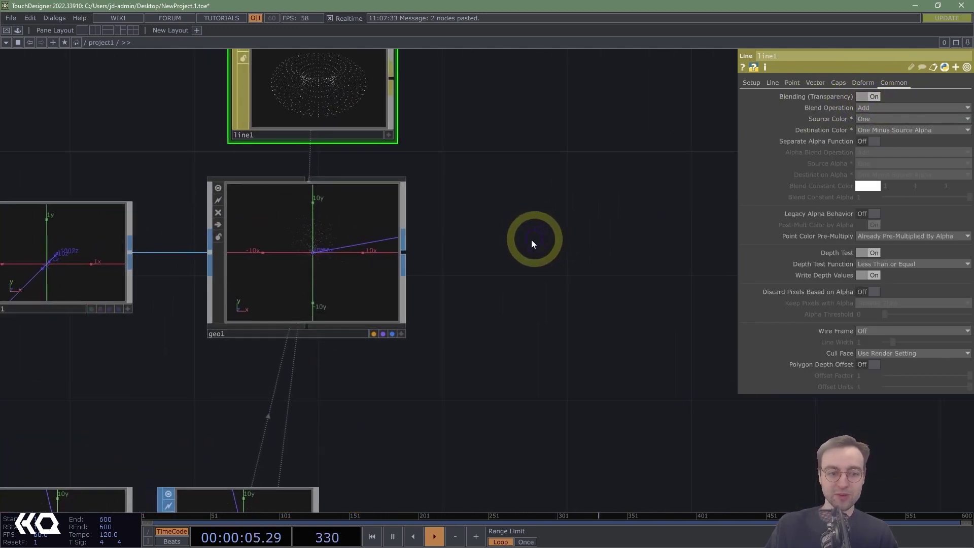
pyautogui.scroll(4, 264, 373)
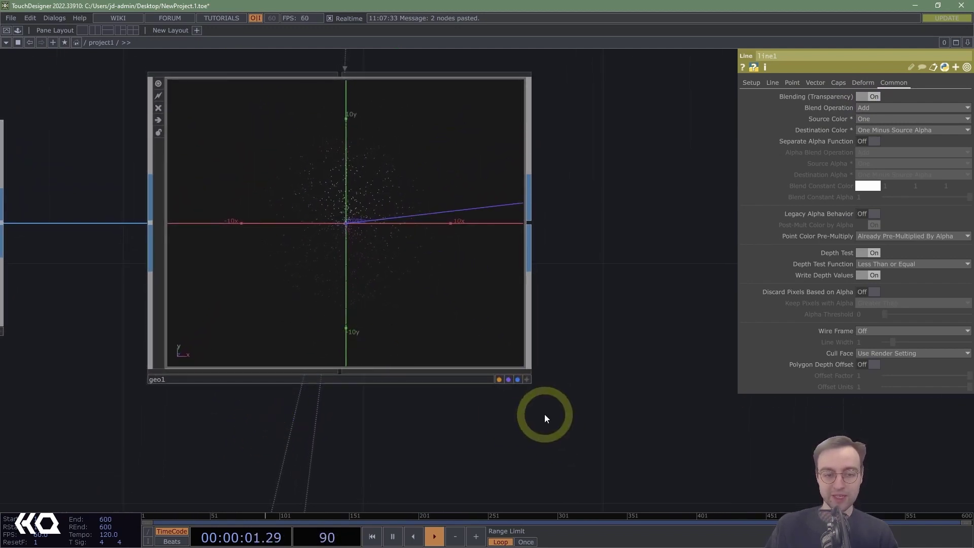
# Add a Camera COMP in the empty area beside line1, above and to the right of geo1.
pyautogui.scroll(-4, 467, 424)
pyautogui.moveTo(421, 359); pyautogui.dragTo(398, 323)
pyautogui.scroll(-3, 398, 372)
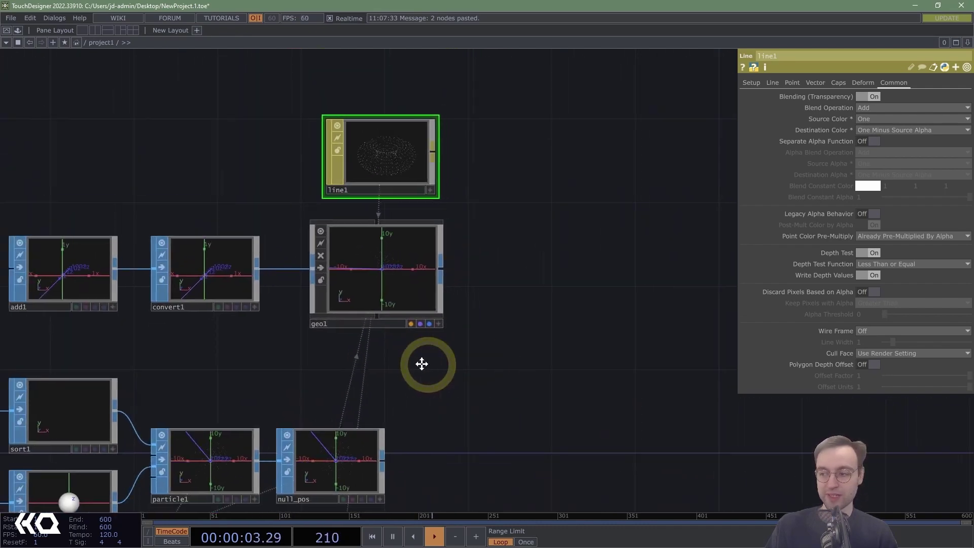
pyautogui.moveTo(422, 363); pyautogui.dragTo(359, 368)
pyautogui.moveTo(479, 269); pyautogui.dragTo(460, 321)
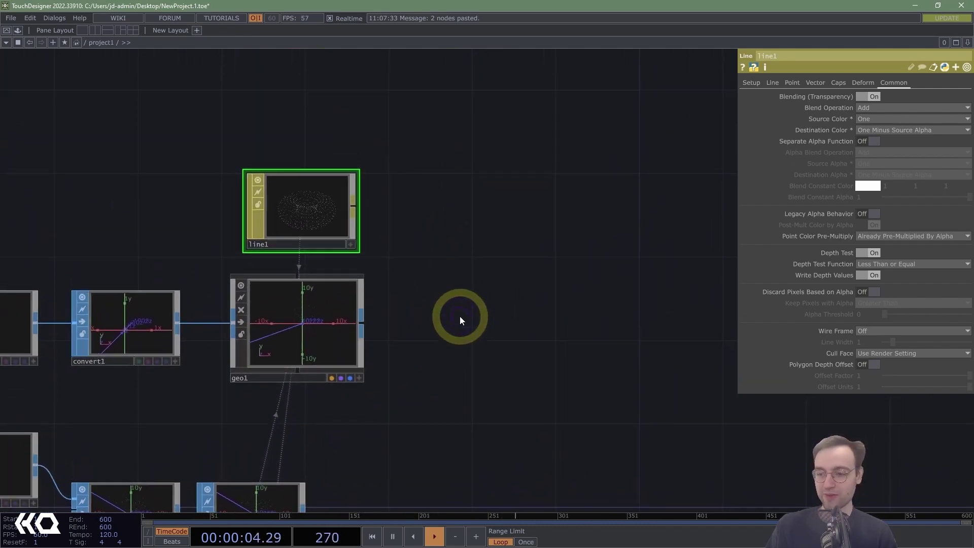
pyautogui.doubleClick(404, 190)
pyautogui.click(239, 63)
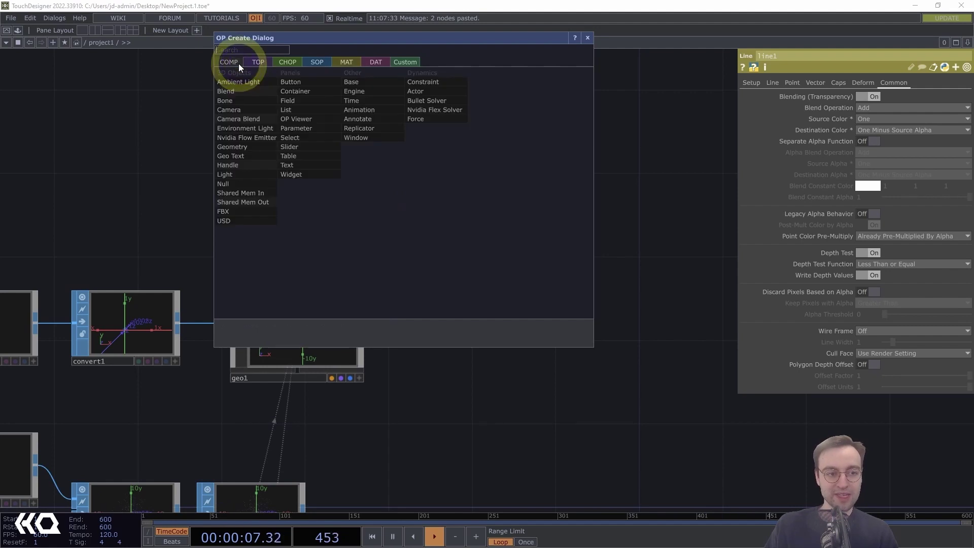
pyautogui.write('vs')
pyautogui.click(245, 109)
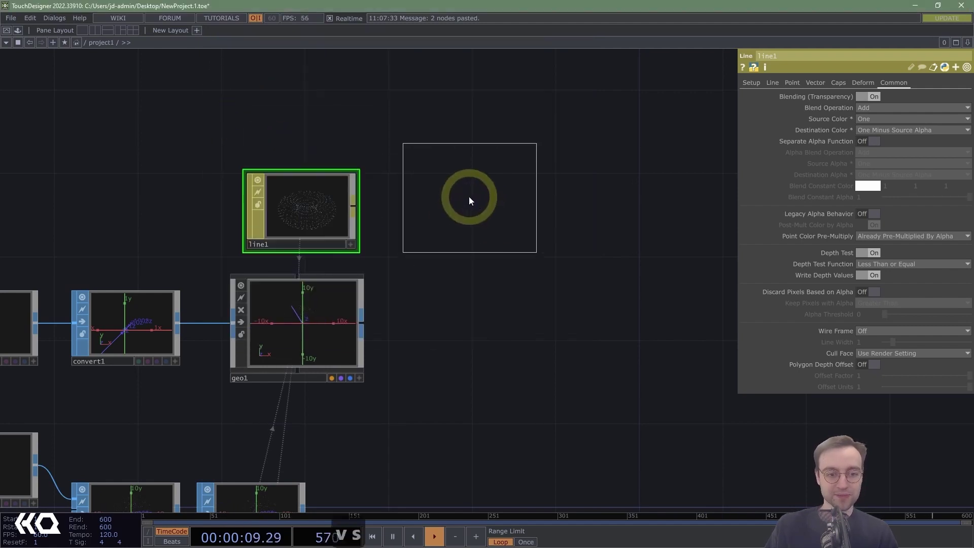
pyautogui.click(468, 196)
# Set cam1's Z translate to 10.
pyautogui.moveTo(522, 293); pyautogui.dragTo(471, 294)
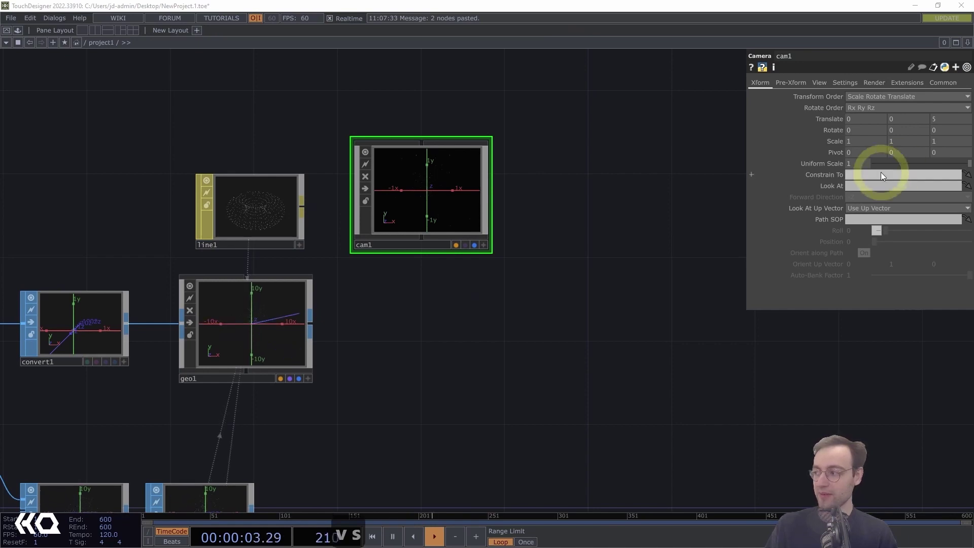
pyautogui.click(946, 118)
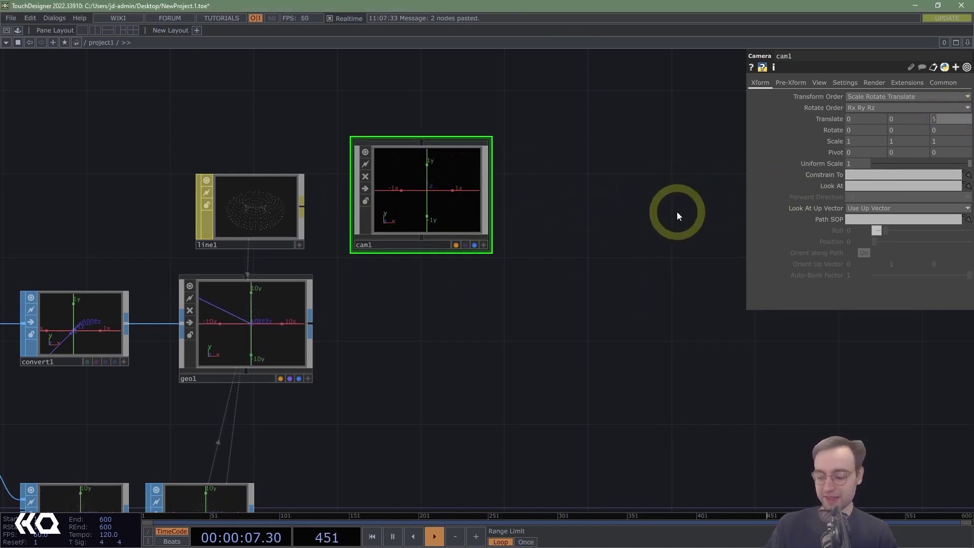
pyautogui.write('10')
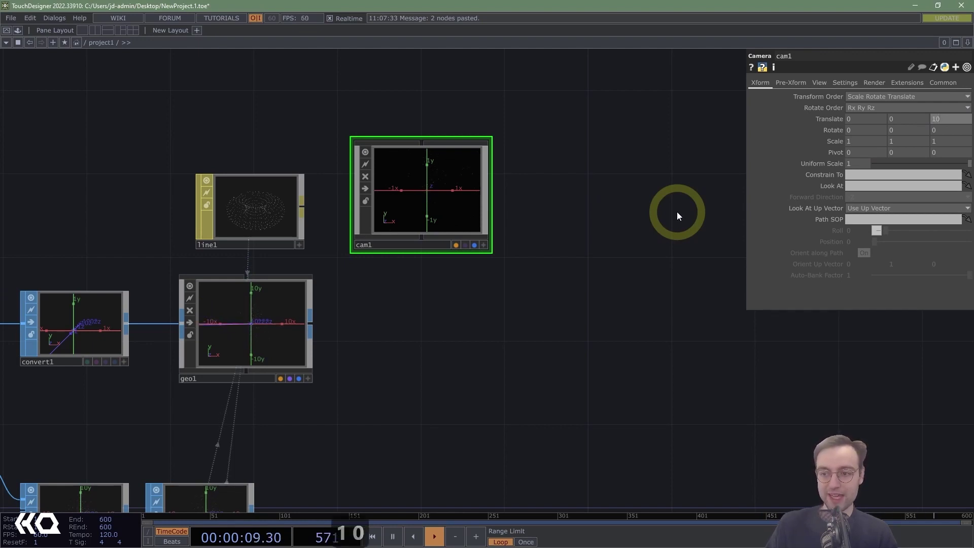
pyautogui.press('Return')
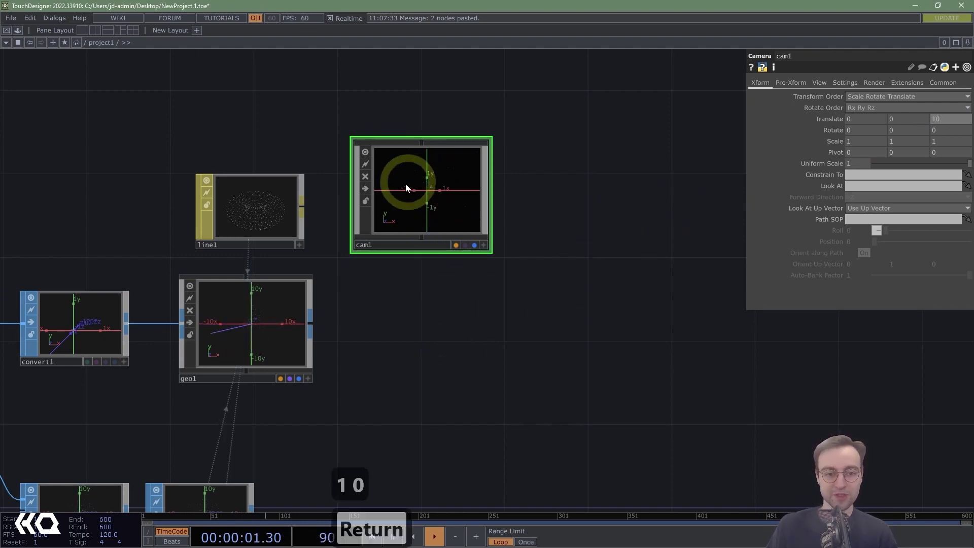
# Add a Render TOP beside geo1, directly below cam1.
pyautogui.moveTo(439, 318); pyautogui.dragTo(439, 314)
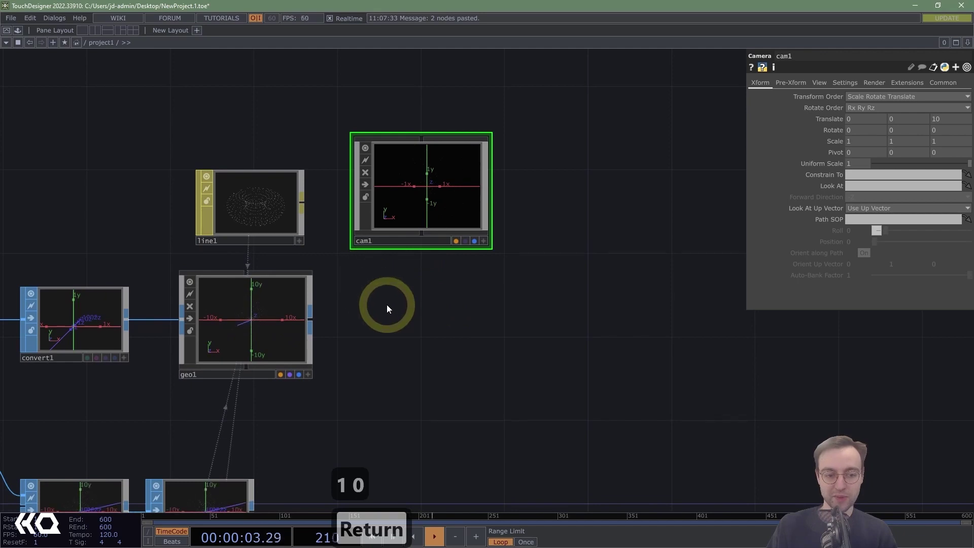
pyautogui.doubleClick(387, 305)
pyautogui.click(241, 177)
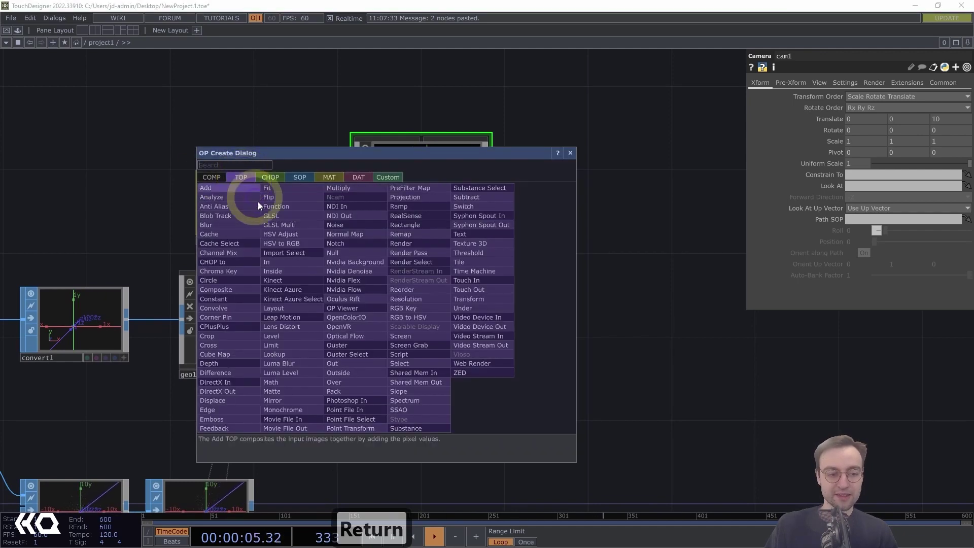
pyautogui.write('re')
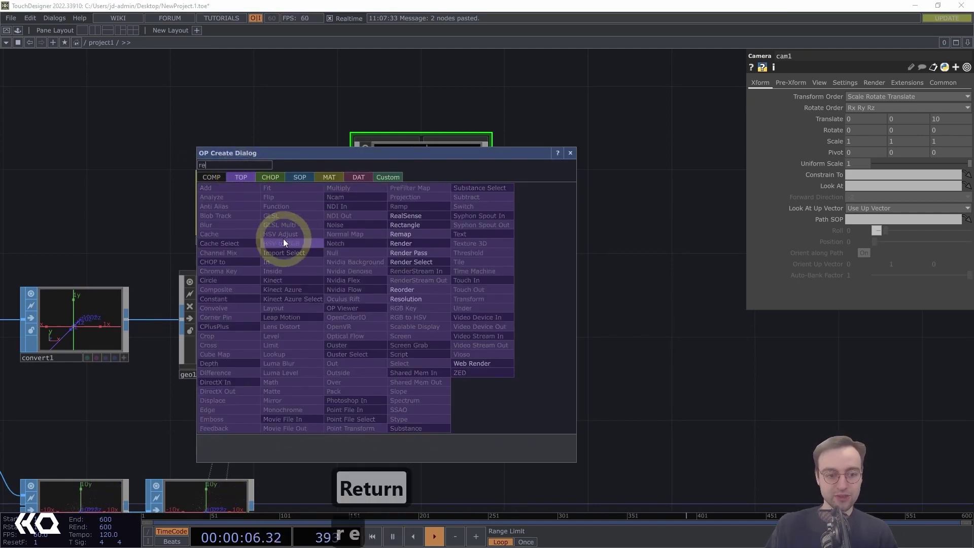
pyautogui.click(408, 243)
pyautogui.click(427, 315)
# Inspect the particles in render1 and set its Pixel Format to 16-bit float (RGBA).
pyautogui.scroll(5, 436, 335)
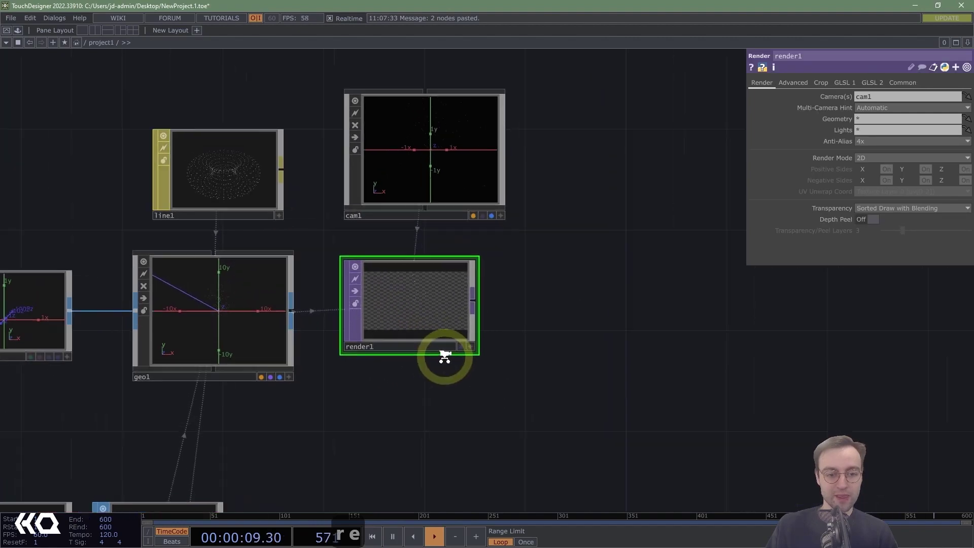
pyautogui.scroll(3, 455, 355)
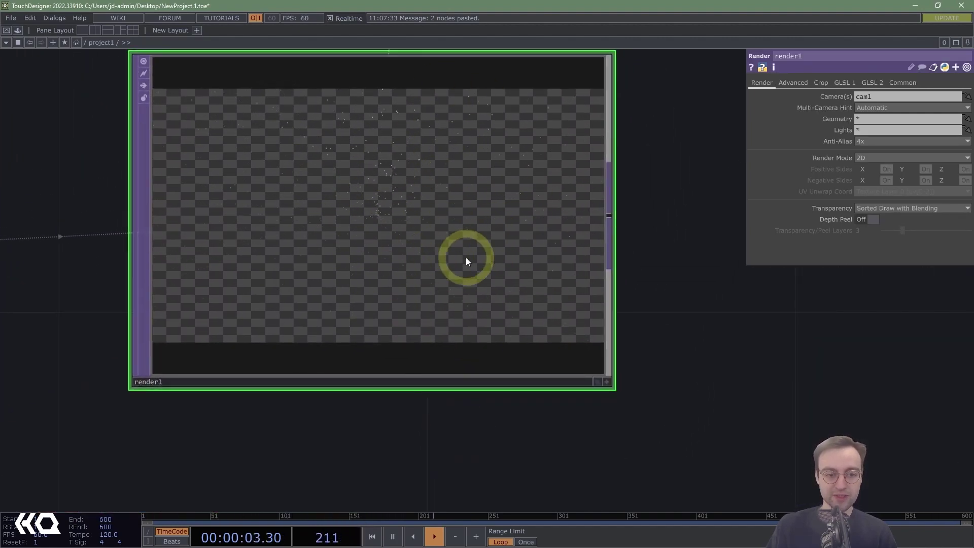
pyautogui.scroll(-5, 701, 254)
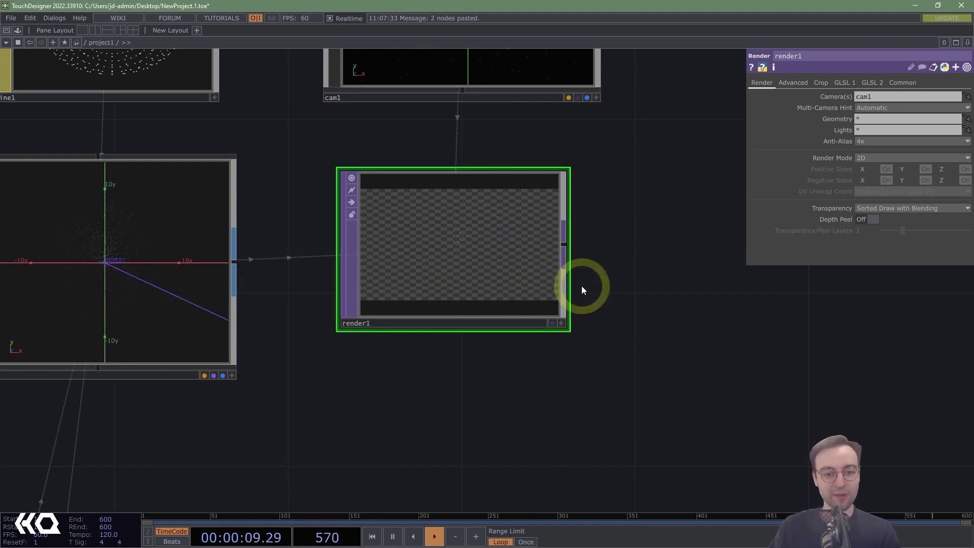
pyautogui.click(902, 83)
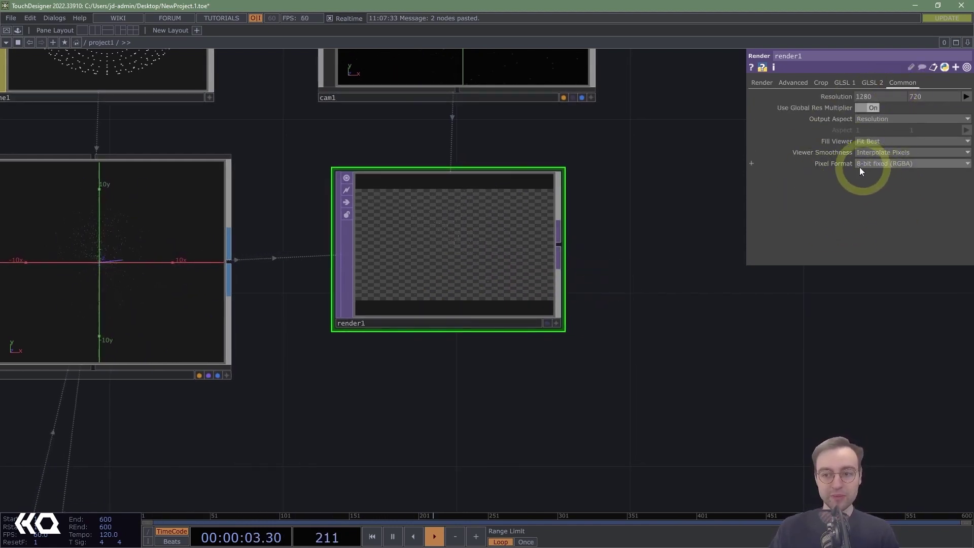
pyautogui.click(881, 169)
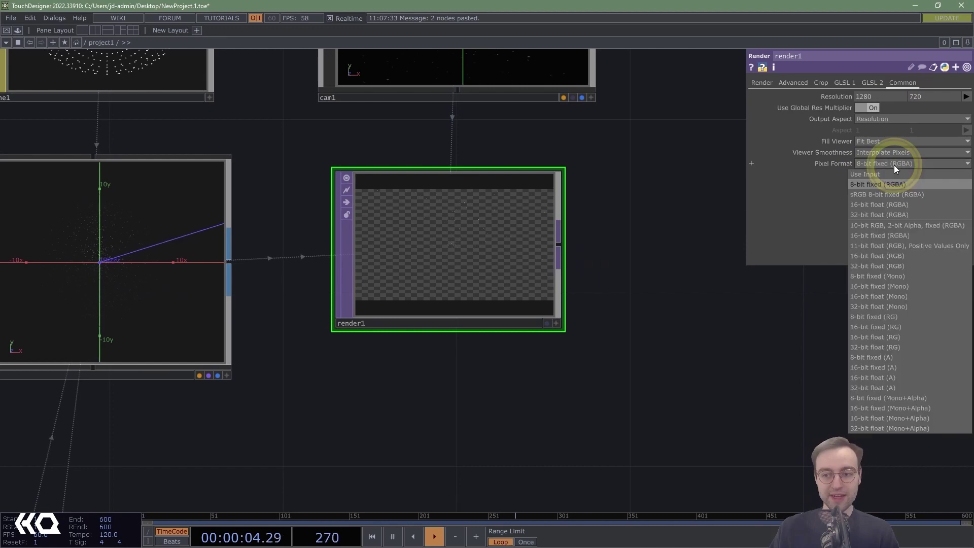
pyautogui.click(865, 205)
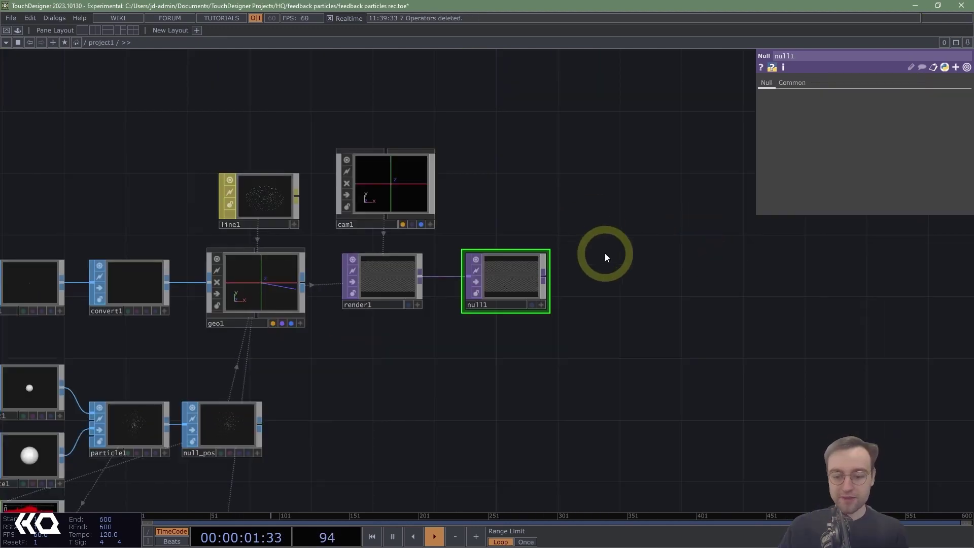
# Add a Feedback TOP connected to null1's output, placed above and to the right of null1.
pyautogui.rightClick(544, 276)
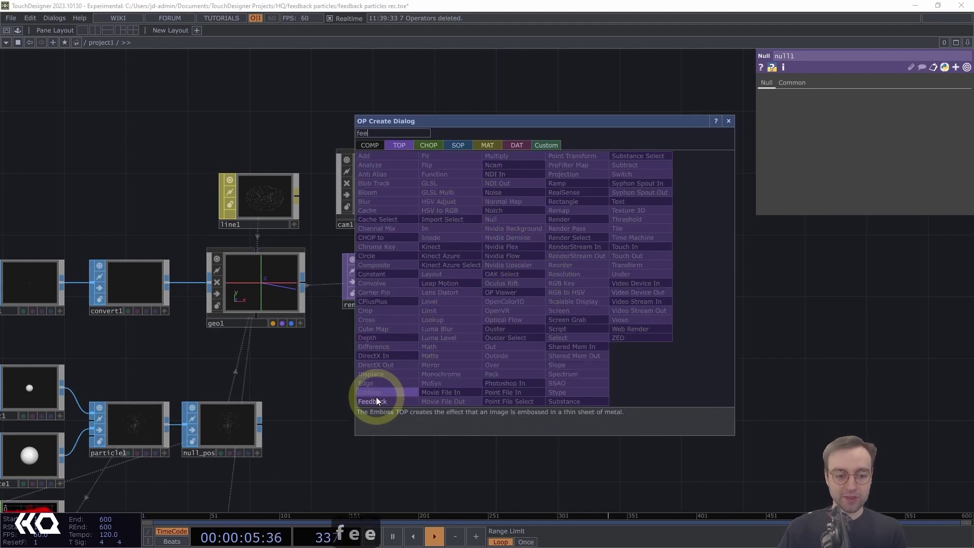
pyautogui.click(375, 401)
pyautogui.click(636, 207)
pyautogui.moveTo(564, 316); pyautogui.dragTo(398, 335)
pyautogui.moveTo(632, 263); pyautogui.dragTo(584, 257)
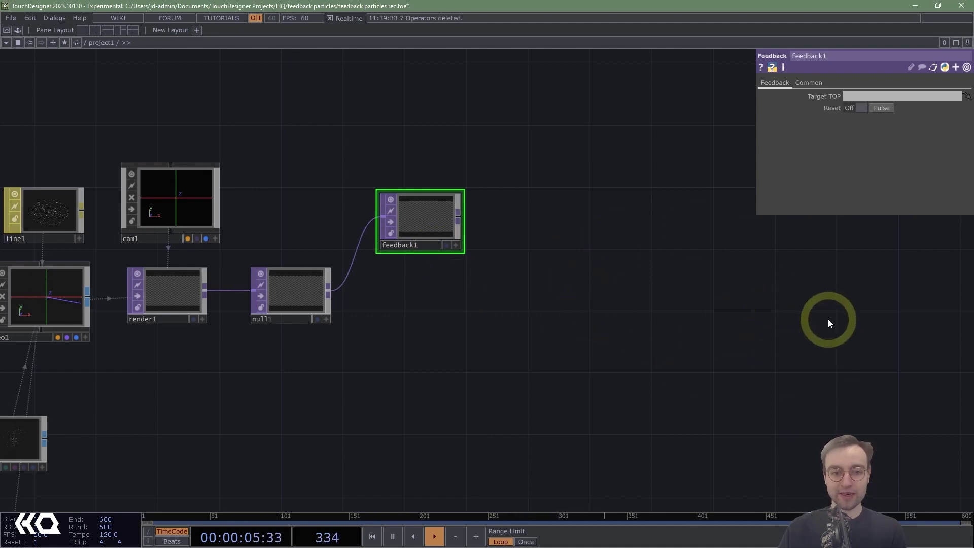
# Append a Null TOP to feedback1's output, leaving a wide gap between the two nodes.
pyautogui.moveTo(683, 297); pyautogui.dragTo(595, 238)
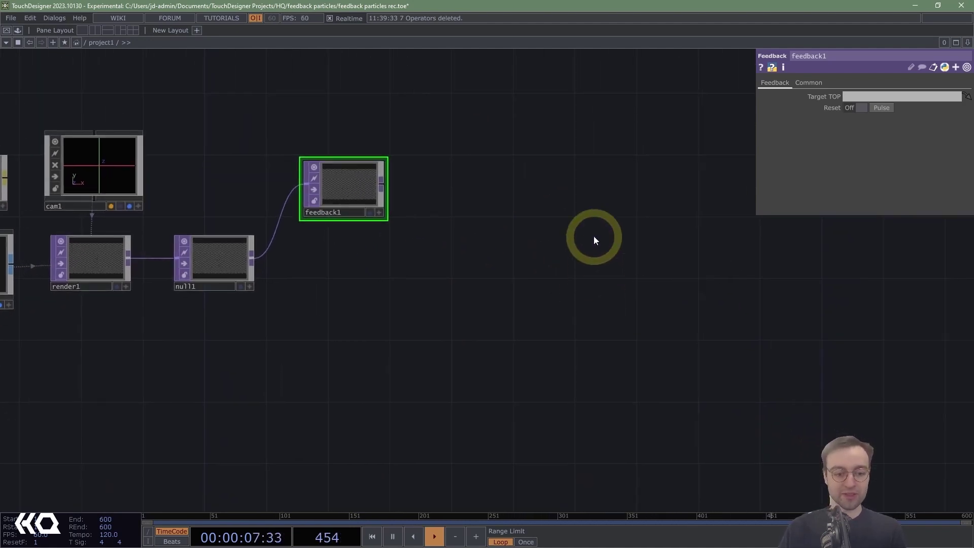
pyautogui.hotkey('alt', 'n')
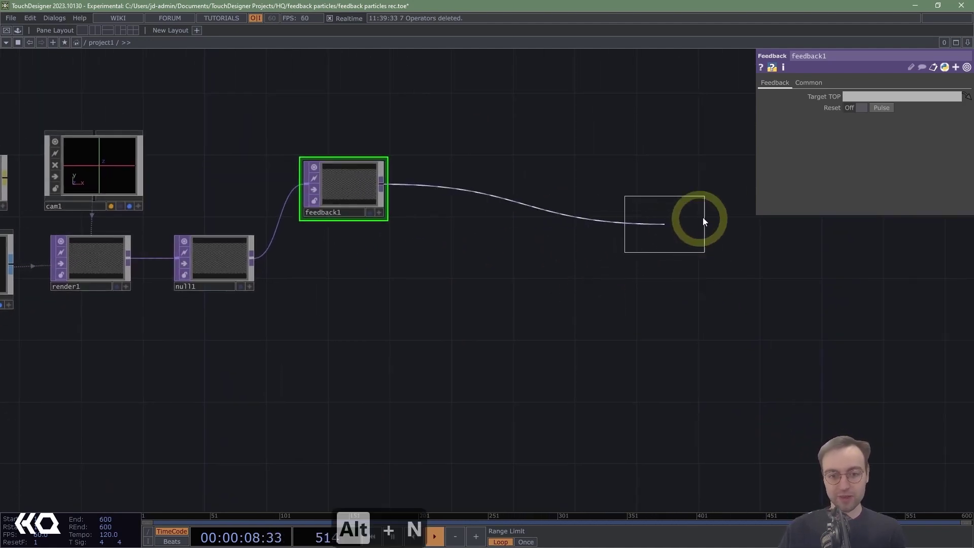
pyautogui.click(761, 185)
pyautogui.moveTo(644, 297); pyautogui.dragTo(510, 312)
pyautogui.moveTo(637, 192); pyautogui.dragTo(731, 200)
# Add a Composite TOP fed by null2, placed slightly below and to the right of it.
pyautogui.scroll(-4, 671, 282)
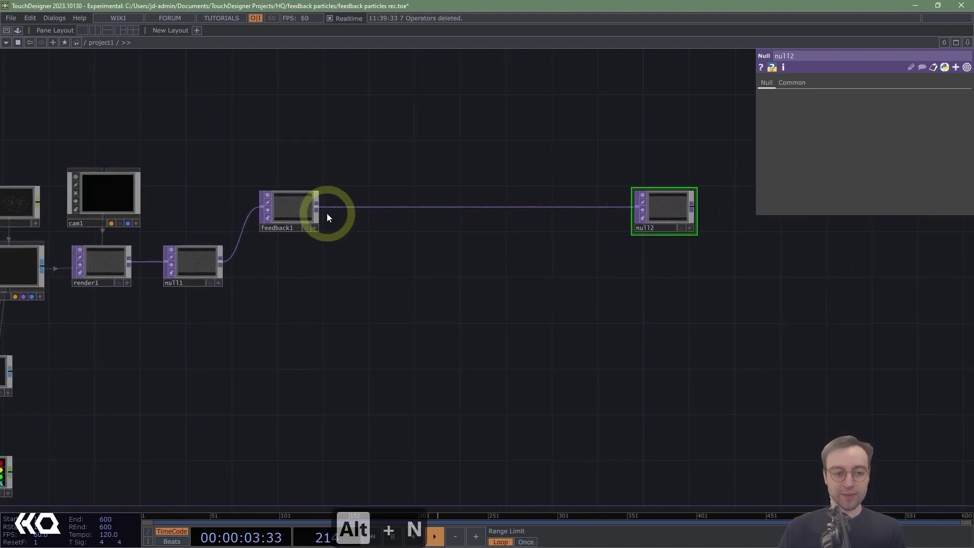
pyautogui.rightClick(692, 207)
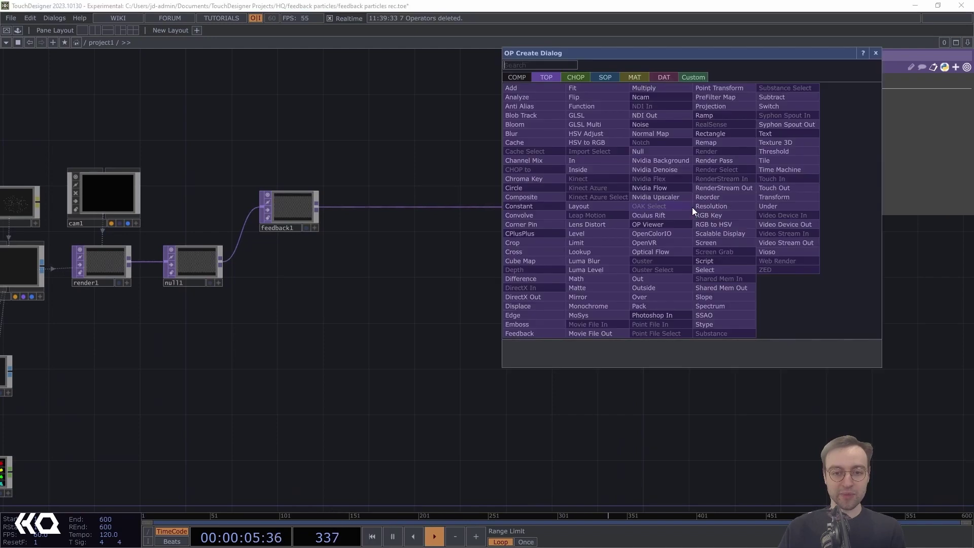
pyautogui.click(546, 179)
pyautogui.click(746, 246)
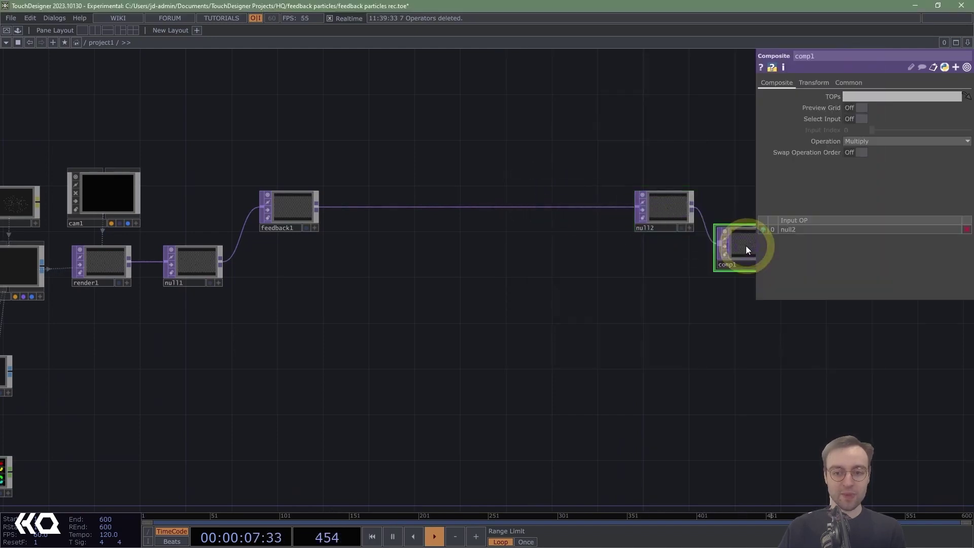
pyautogui.moveTo(594, 289); pyautogui.dragTo(513, 285)
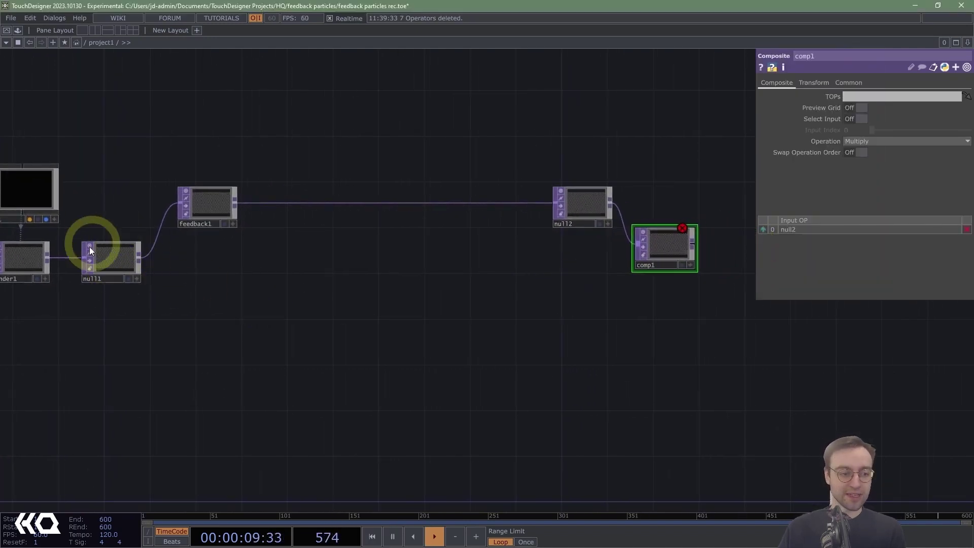
# Connect null1 as the second input of comp1, set its Operation to Over, and nudge the node slightly down.
pyautogui.moveTo(139, 258); pyautogui.dragTo(668, 254)
pyautogui.click(871, 146)
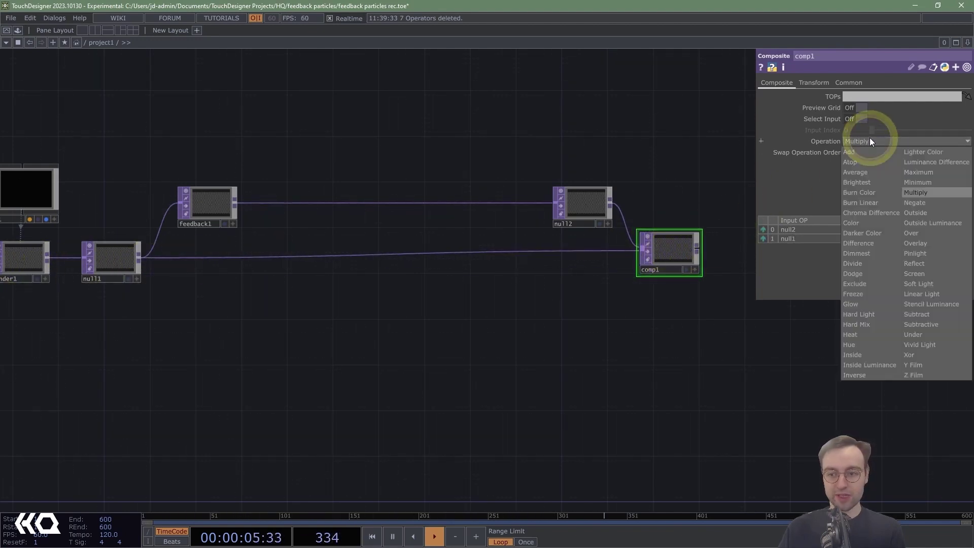
pyautogui.click(919, 236)
pyautogui.click(668, 263)
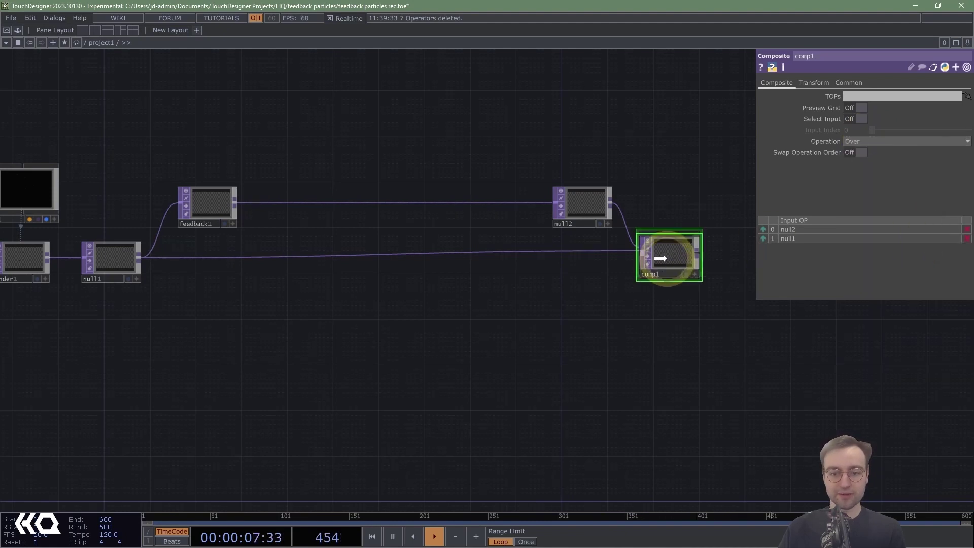
# Assign comp1 as the Target TOP of feedback1 and inspect the accumulated particle trails in feedback1.
pyautogui.moveTo(669, 246); pyautogui.dragTo(202, 203)
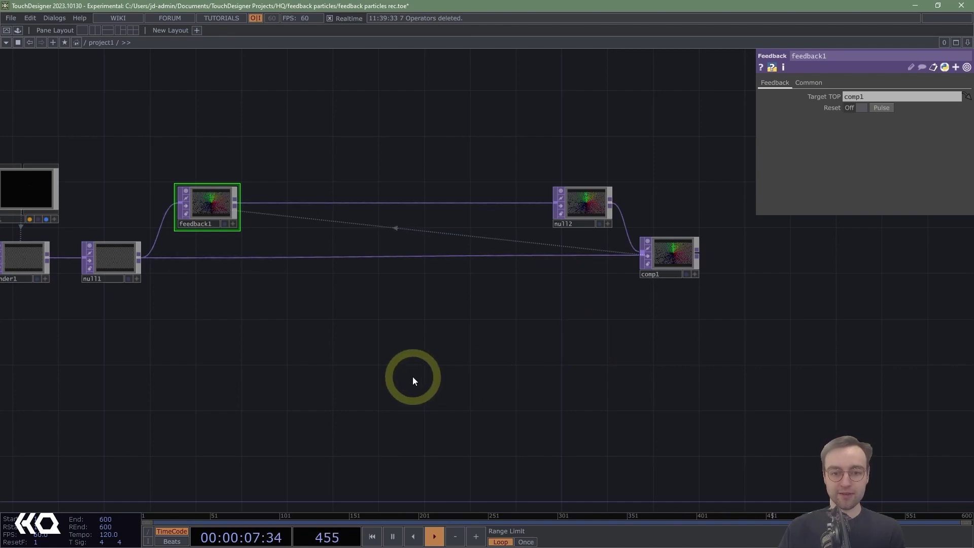
pyautogui.scroll(5, 397, 296)
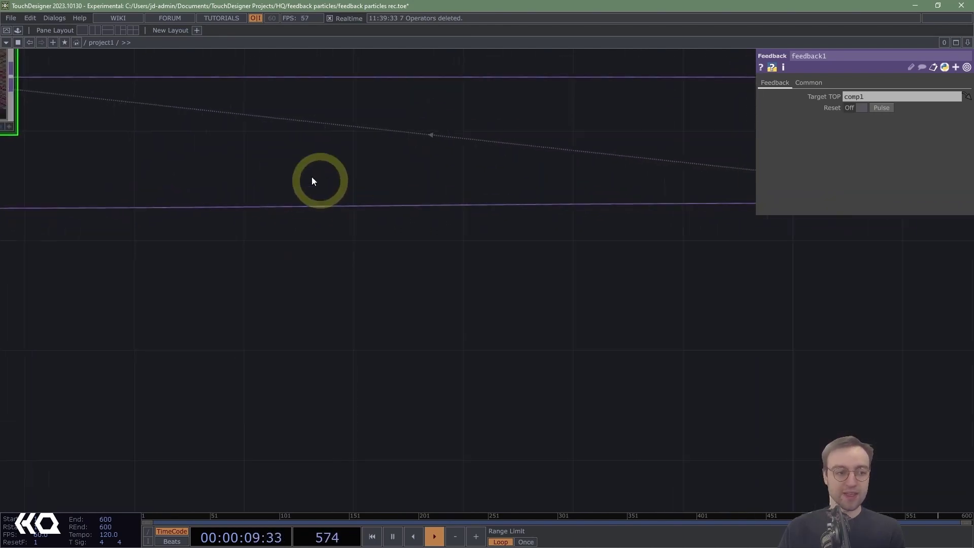
pyautogui.moveTo(311, 181); pyautogui.dragTo(561, 370)
pyautogui.scroll(2, 480, 317)
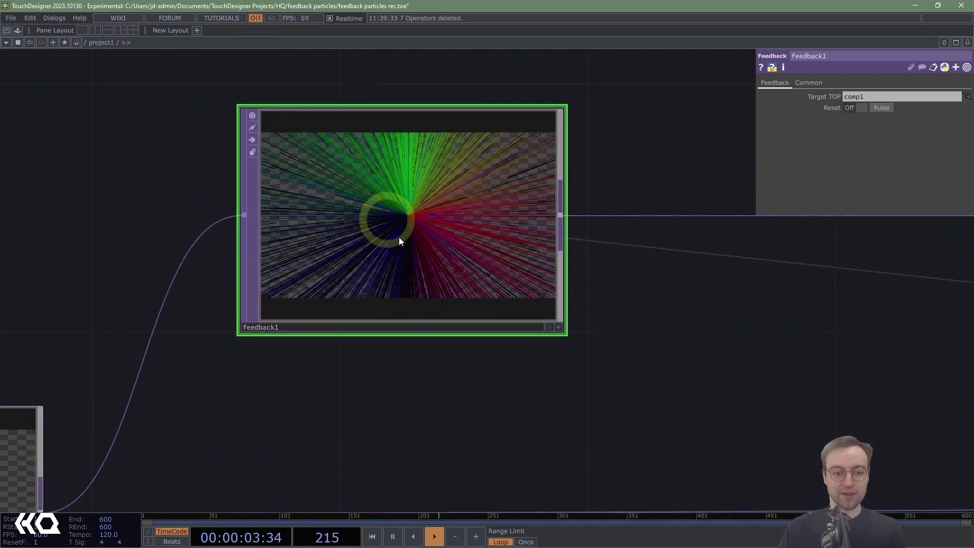
pyautogui.scroll(3, 656, 294)
pyautogui.moveTo(657, 298); pyautogui.dragTo(808, 355)
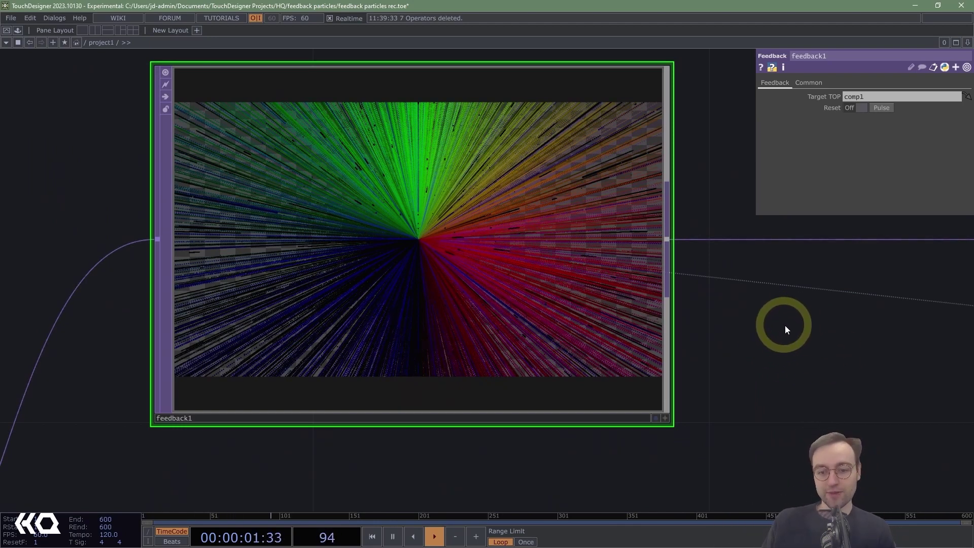
# Insert a Displace TOP on the wire between feedback1 and null2, placing it closer to null2.
pyautogui.scroll(-5, 785, 330)
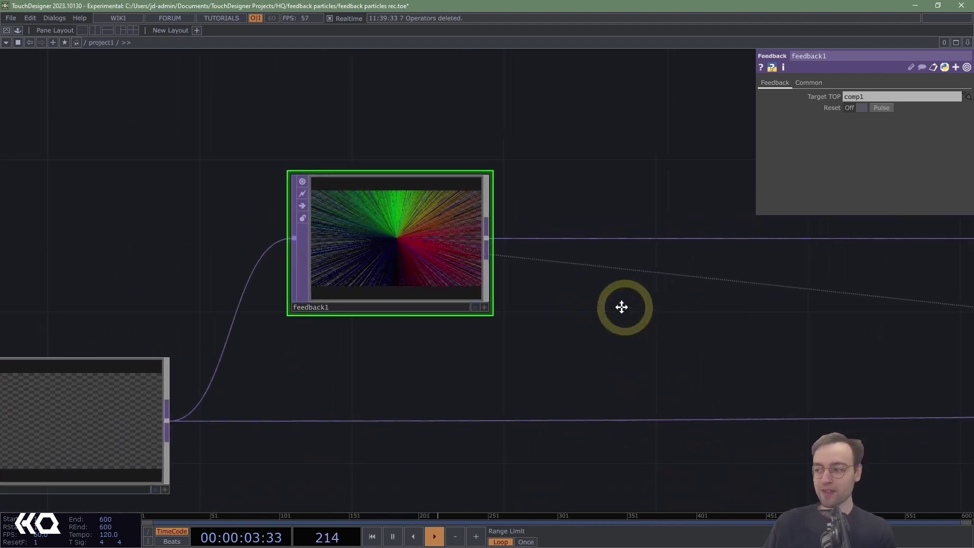
pyautogui.moveTo(621, 307); pyautogui.dragTo(557, 282)
pyautogui.scroll(-4, 532, 290)
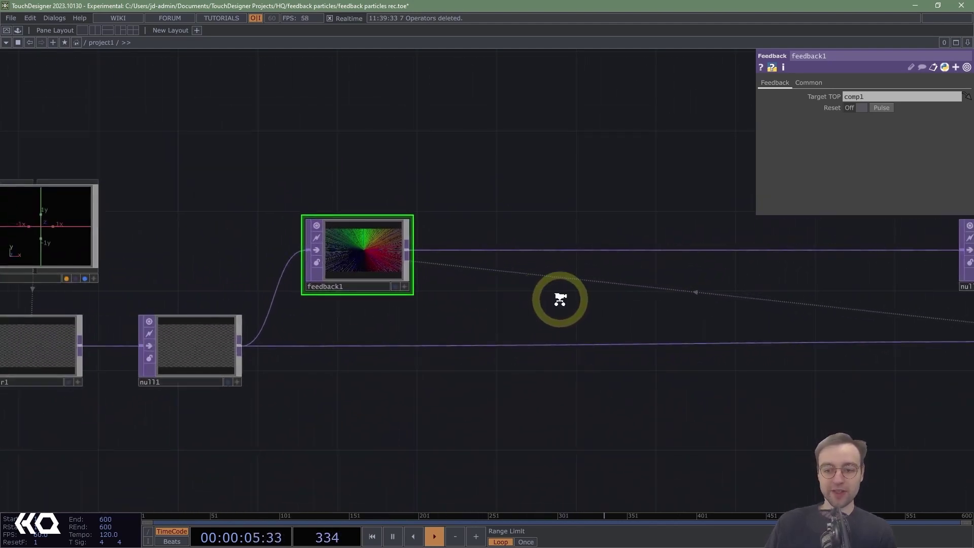
pyautogui.rightClick(653, 252)
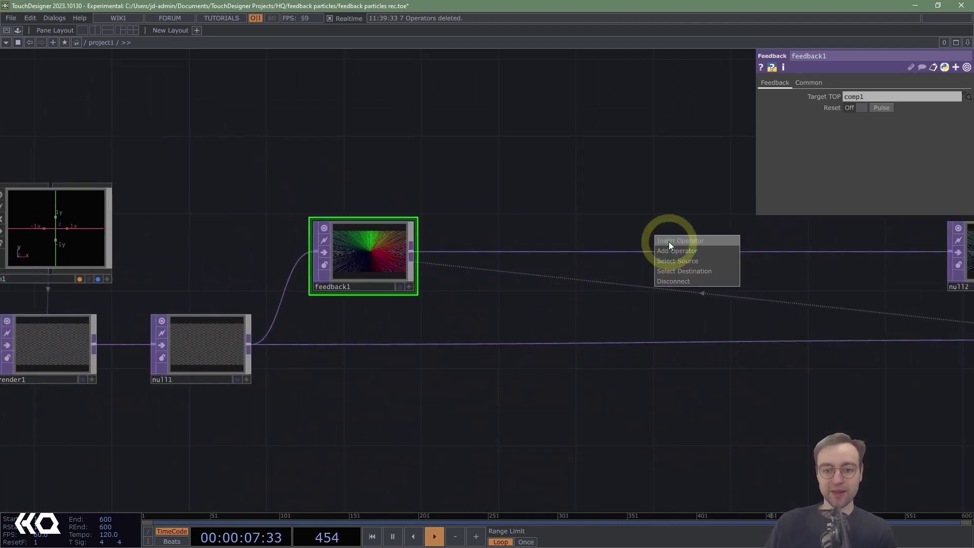
pyautogui.click(670, 241)
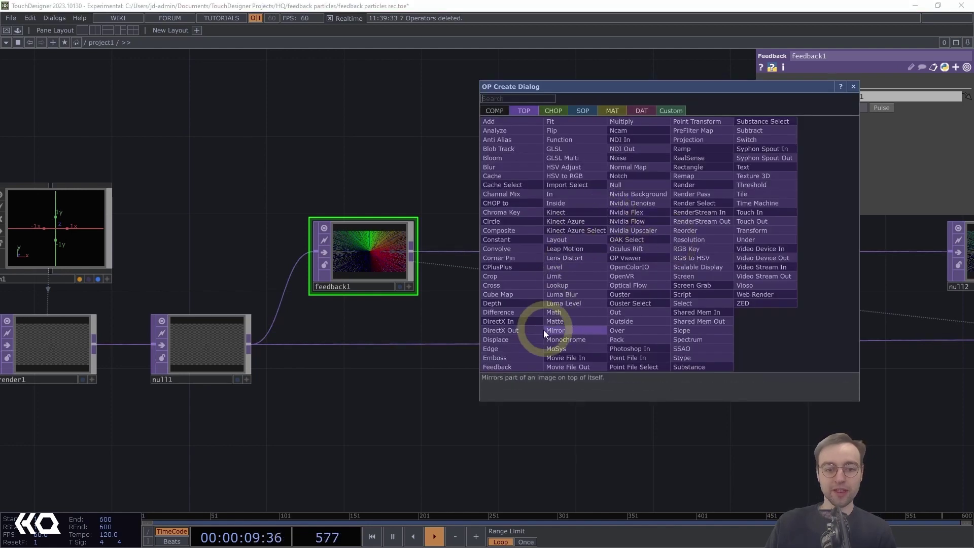
pyautogui.click(532, 336)
pyautogui.click(736, 253)
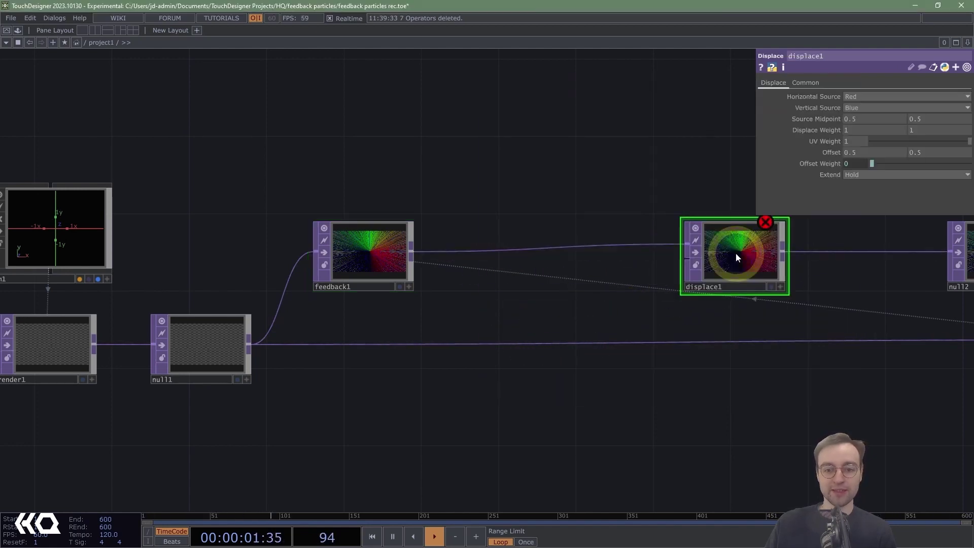
pyautogui.click(731, 279)
pyautogui.moveTo(757, 260); pyautogui.dragTo(724, 269)
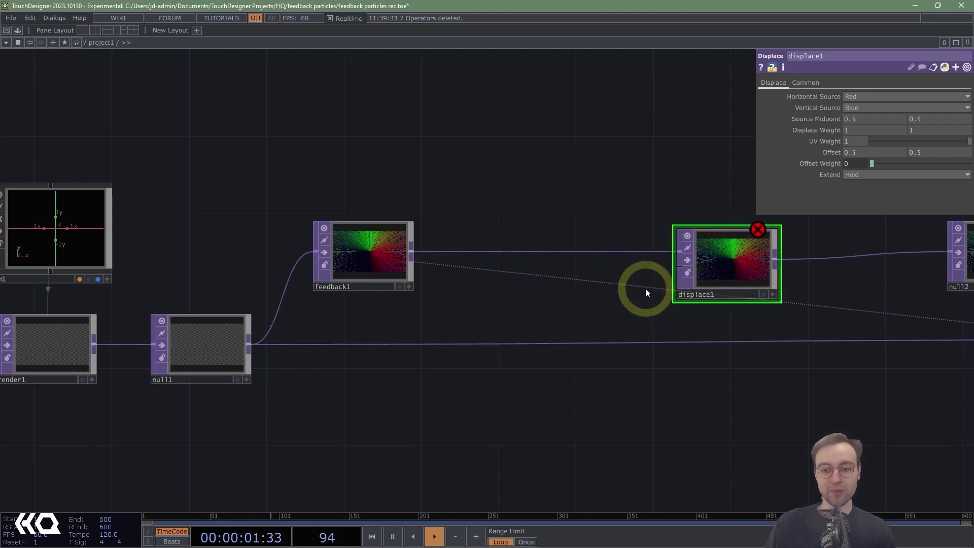
# Set displace1's Displace Weight to 0.005 on both axes and its Extend mode to Mirror.
pyautogui.moveTo(645, 288); pyautogui.dragTo(653, 287)
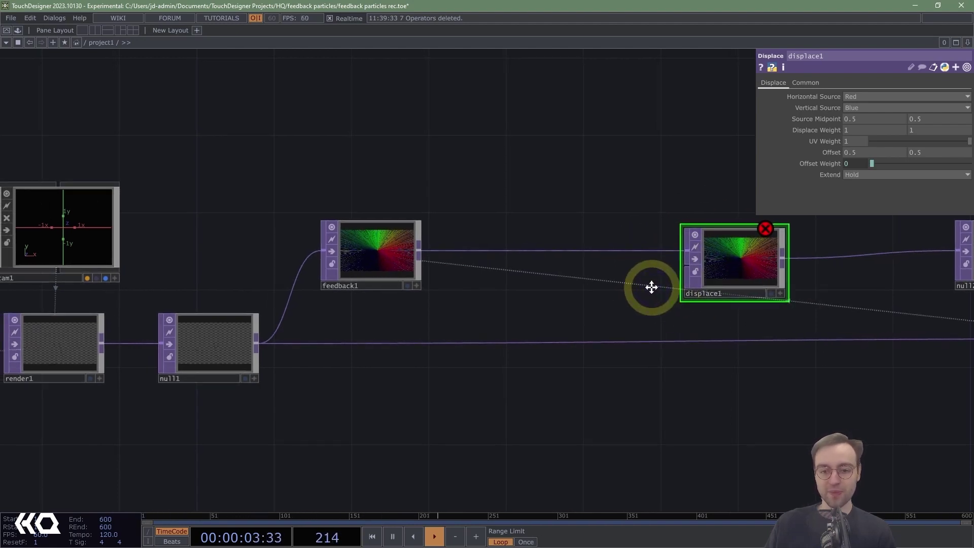
pyautogui.click(790, 235)
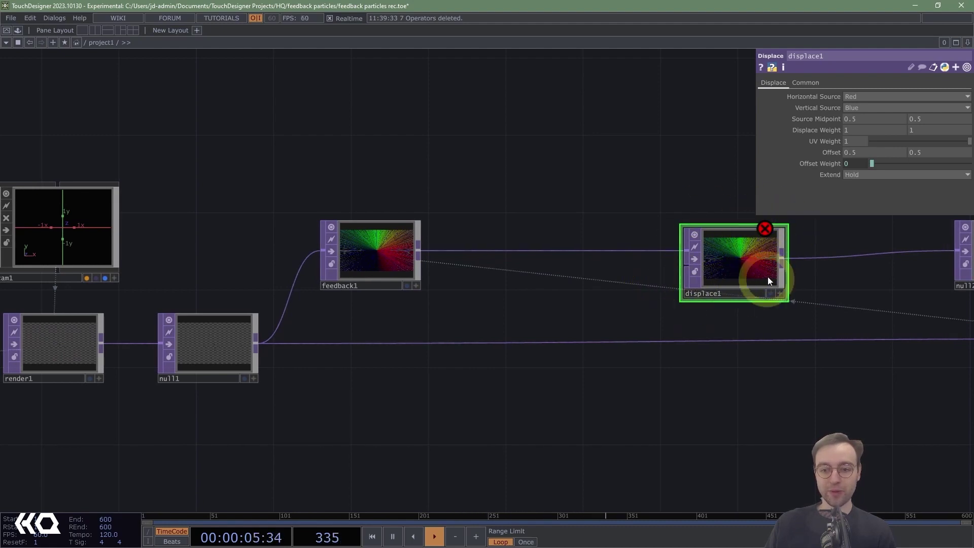
pyautogui.click(845, 112)
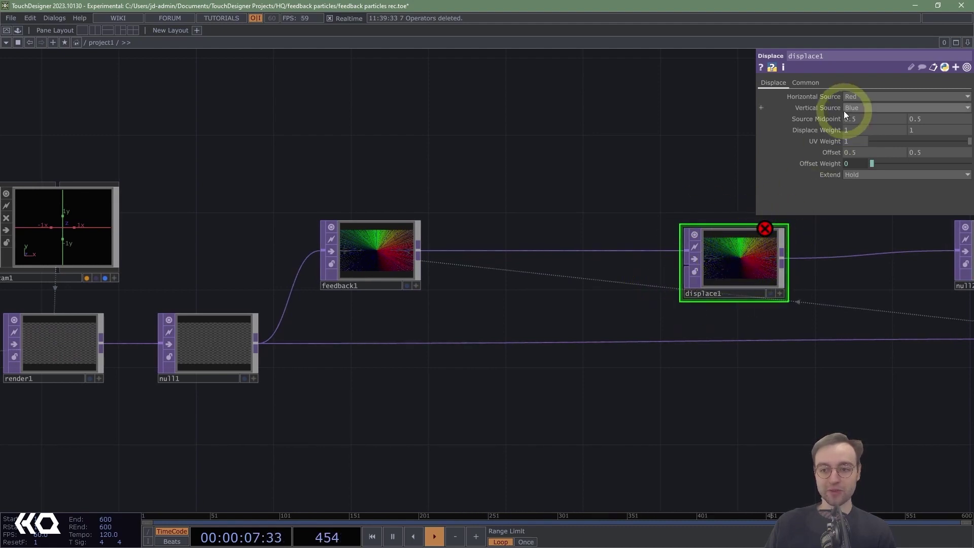
pyautogui.click(846, 131)
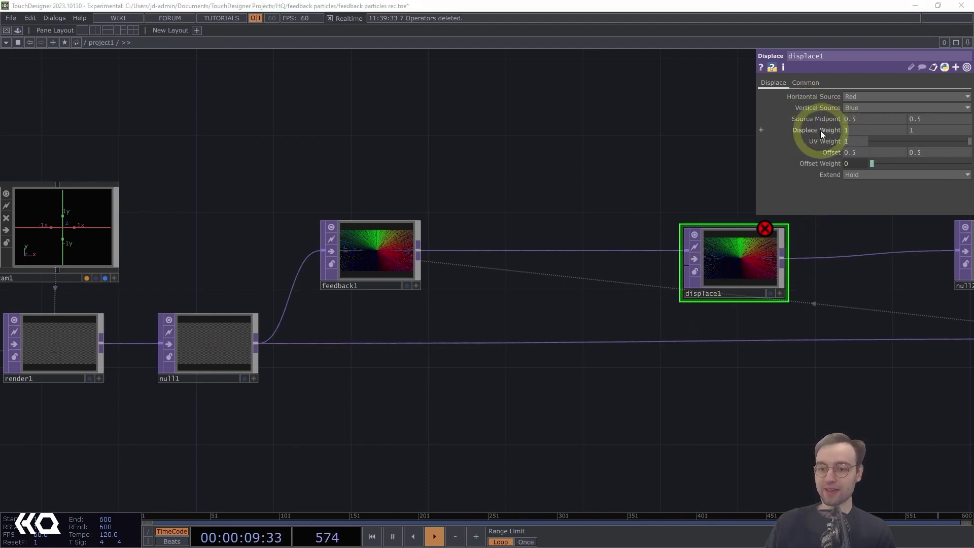
pyautogui.moveTo(821, 130)
pyautogui.mouseDown(button='middle')
pyautogui.moveTo(812, 124)
pyautogui.moveTo(848, 153)
pyautogui.moveTo(884, 153)
pyautogui.moveTo(820, 132)
pyautogui.mouseUp(button='middle')
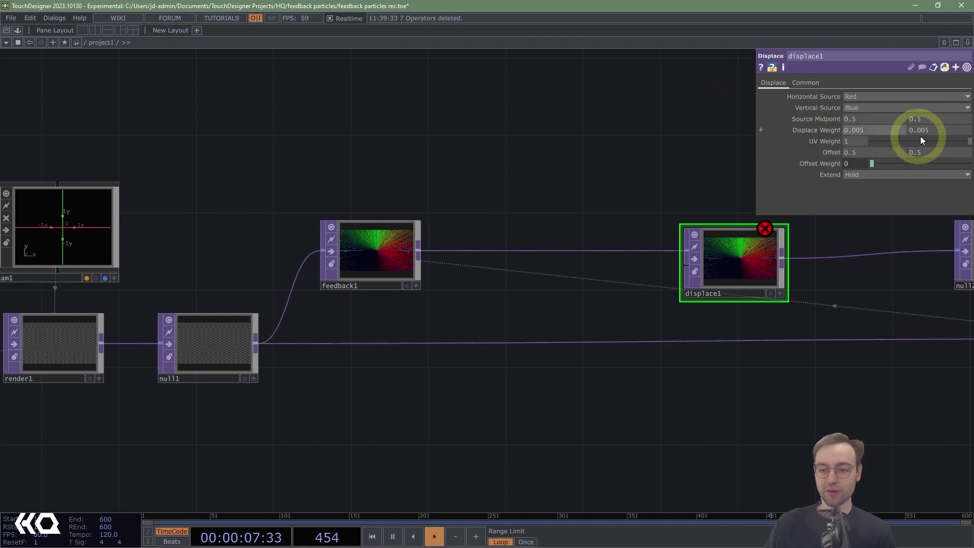
pyautogui.click(864, 176)
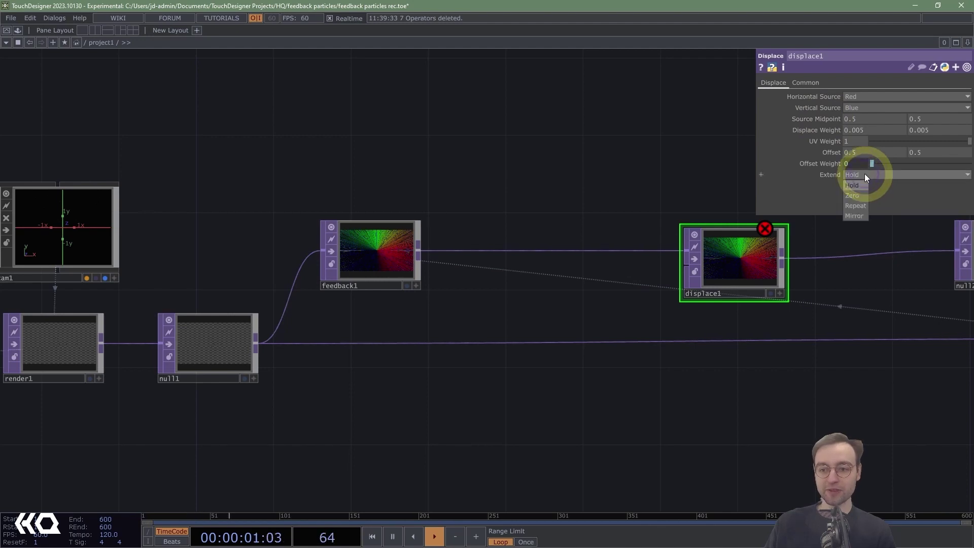
pyautogui.click(860, 213)
# Branch a Slope TOP off feedback1's output, placed slightly below and to the right of feedback1.
pyautogui.moveTo(527, 303); pyautogui.dragTo(513, 292)
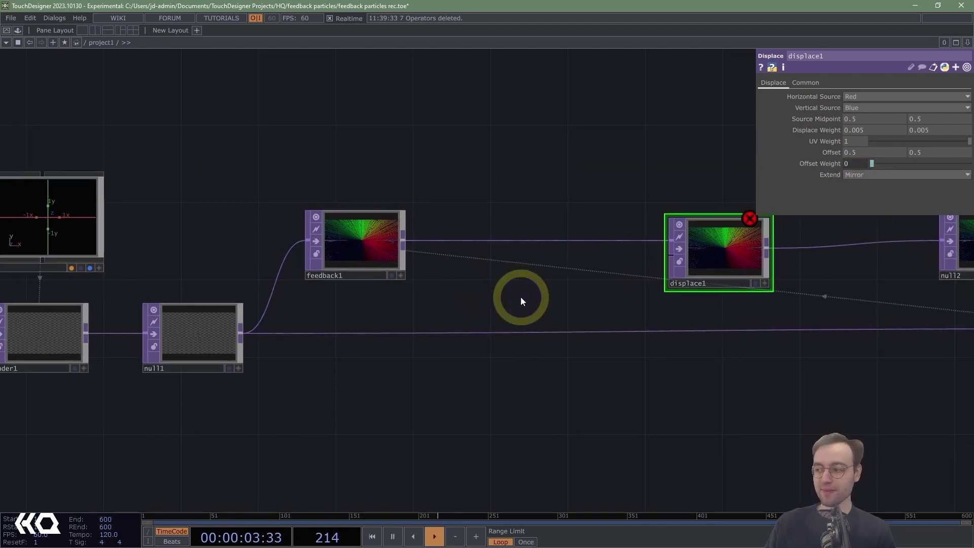
pyautogui.rightClick(403, 243)
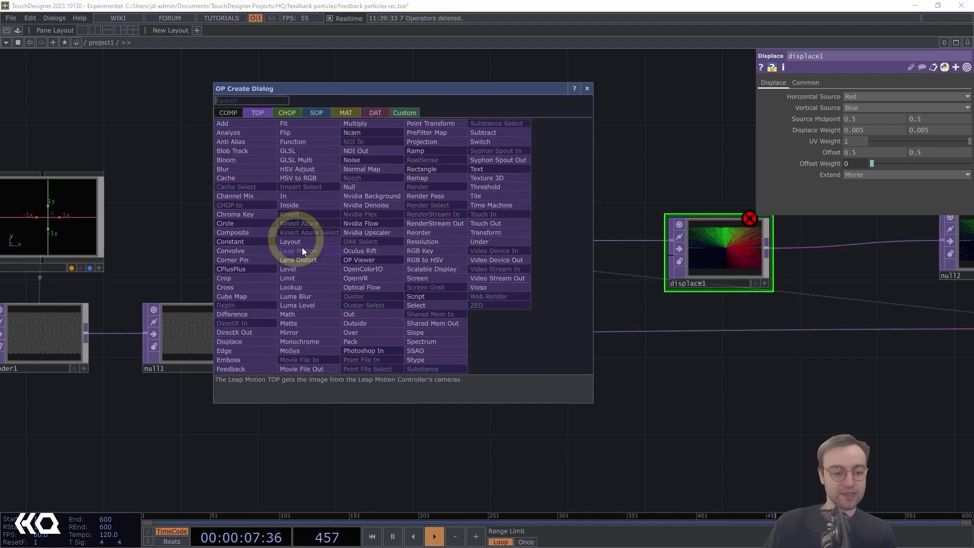
pyautogui.write('slop')
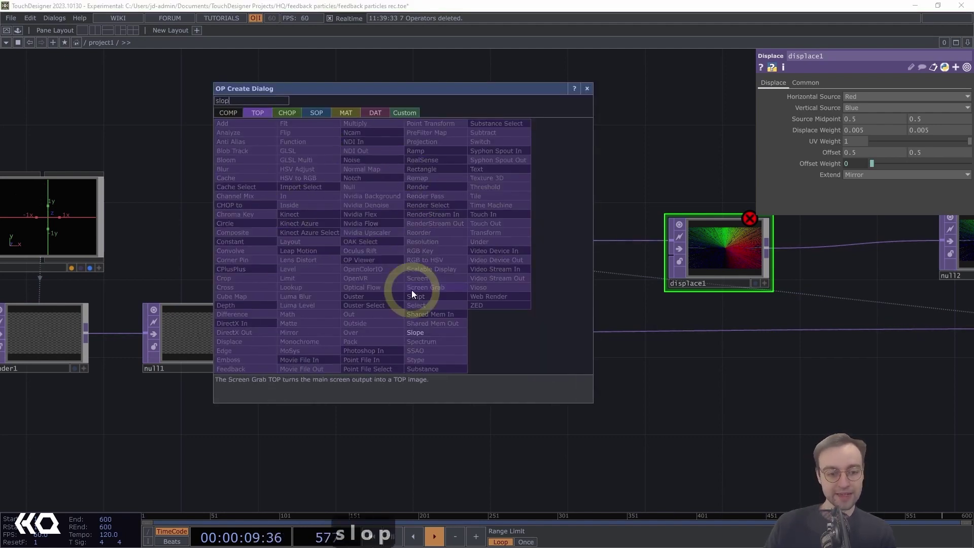
pyautogui.click(428, 331)
pyautogui.click(476, 286)
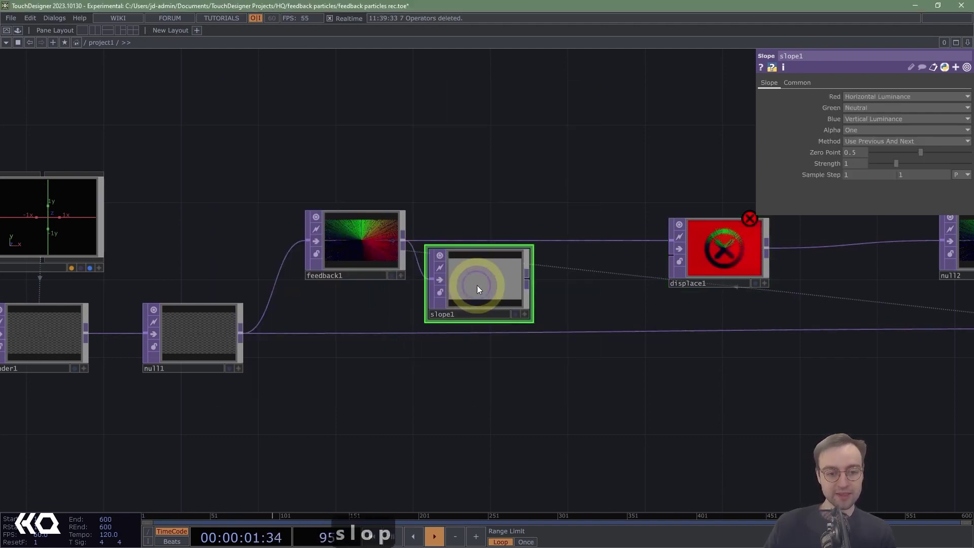
# Set slope1's Strength to 14 and inspect its output image.
pyautogui.scroll(3, 558, 259)
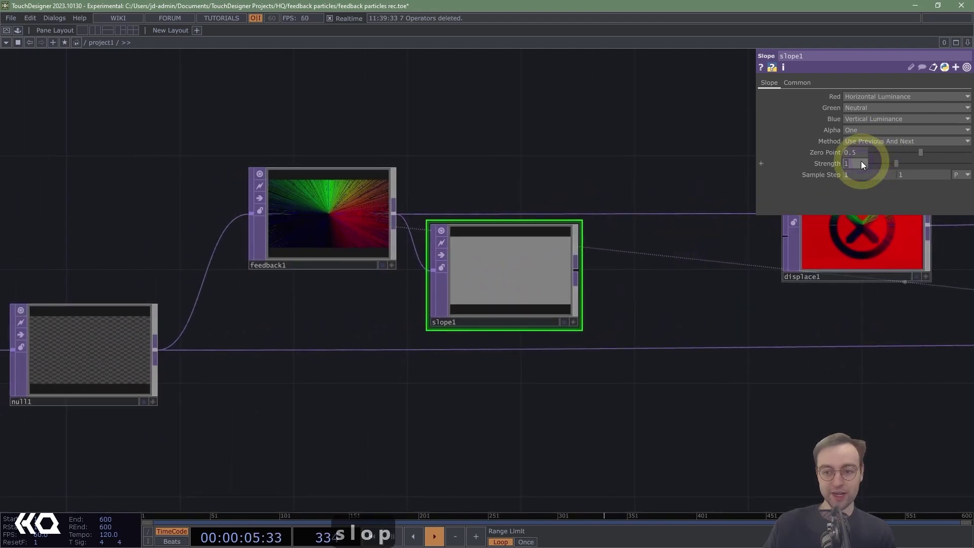
pyautogui.write('14')
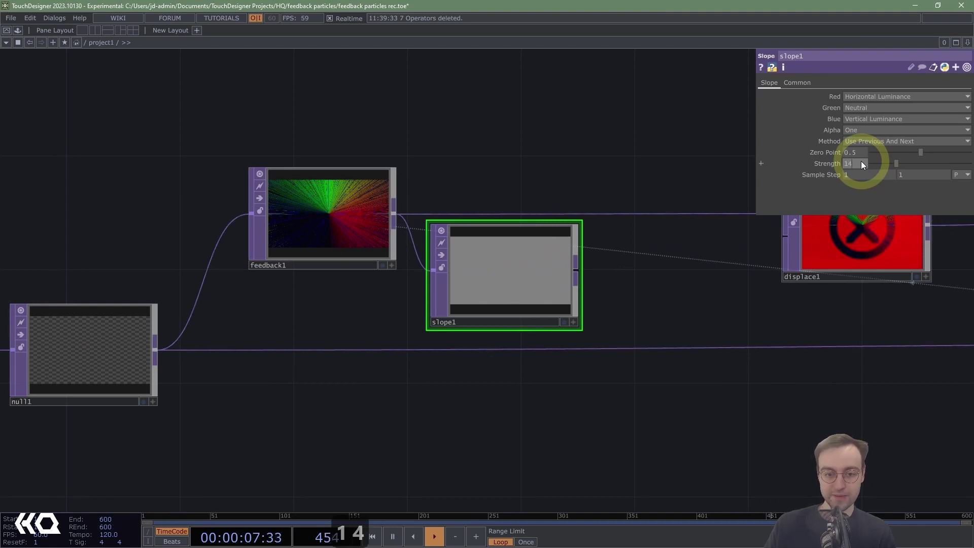
pyautogui.press('Return')
pyautogui.scroll(5, 618, 274)
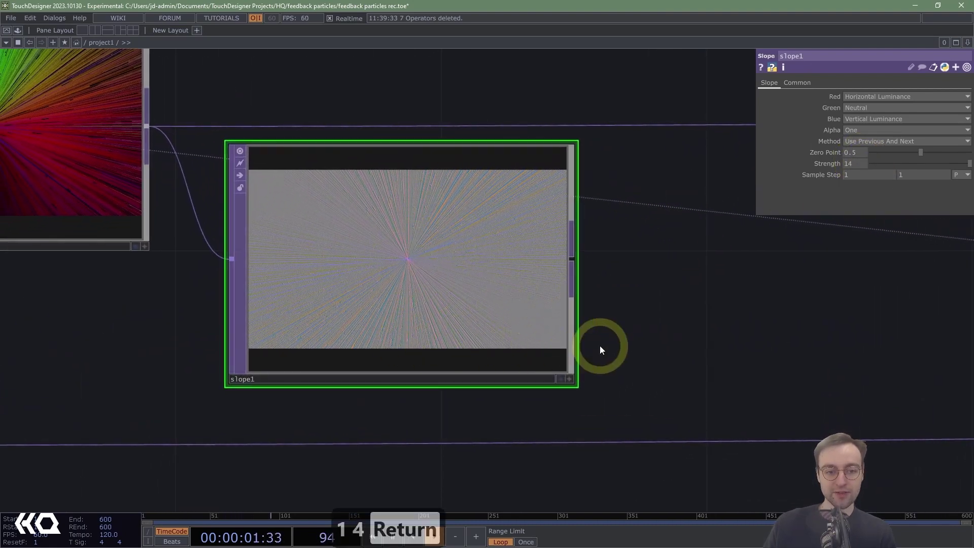
pyautogui.scroll(-3, 629, 341)
pyautogui.moveTo(652, 337); pyautogui.dragTo(613, 335)
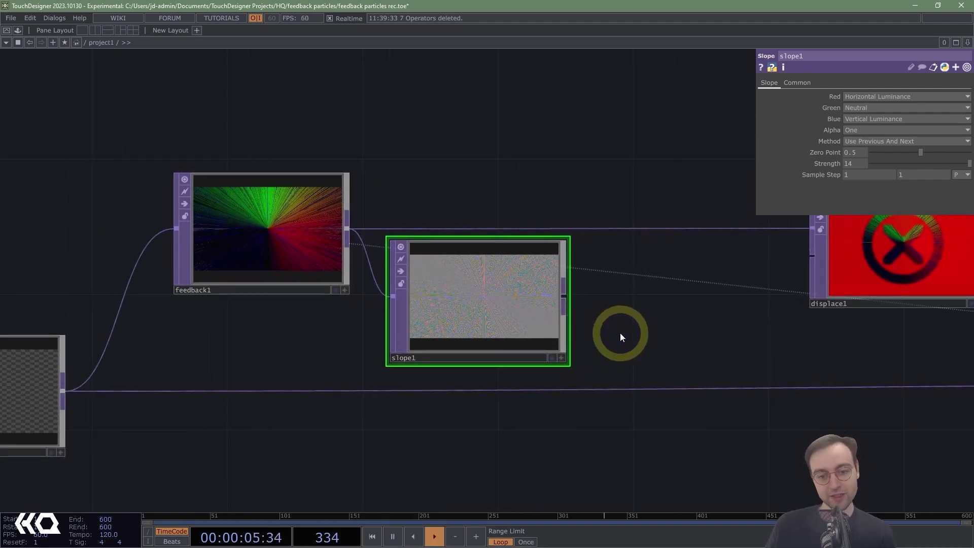
# Append a Blur TOP to slope1's output, placed between slope1 and displace1.
pyautogui.moveTo(620, 333); pyautogui.dragTo(441, 289)
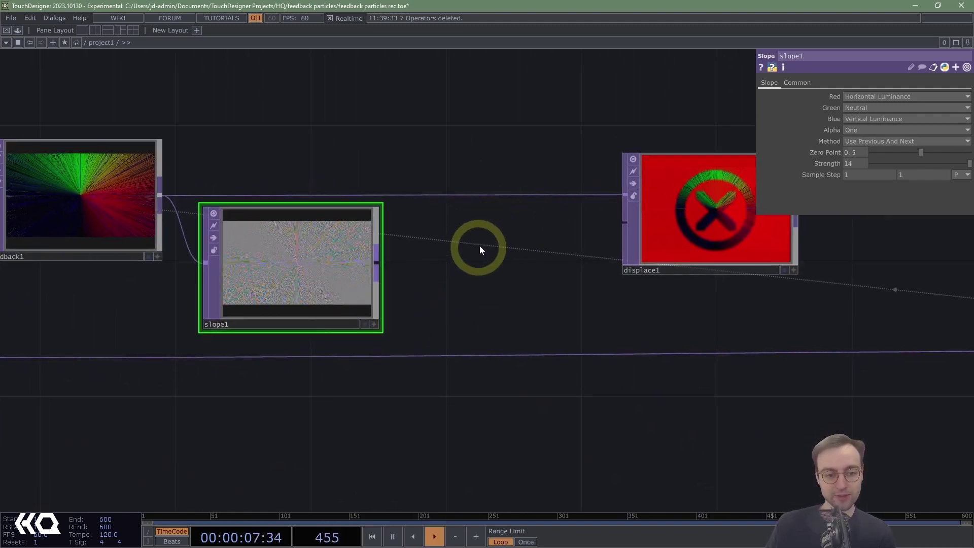
pyautogui.rightClick(376, 263)
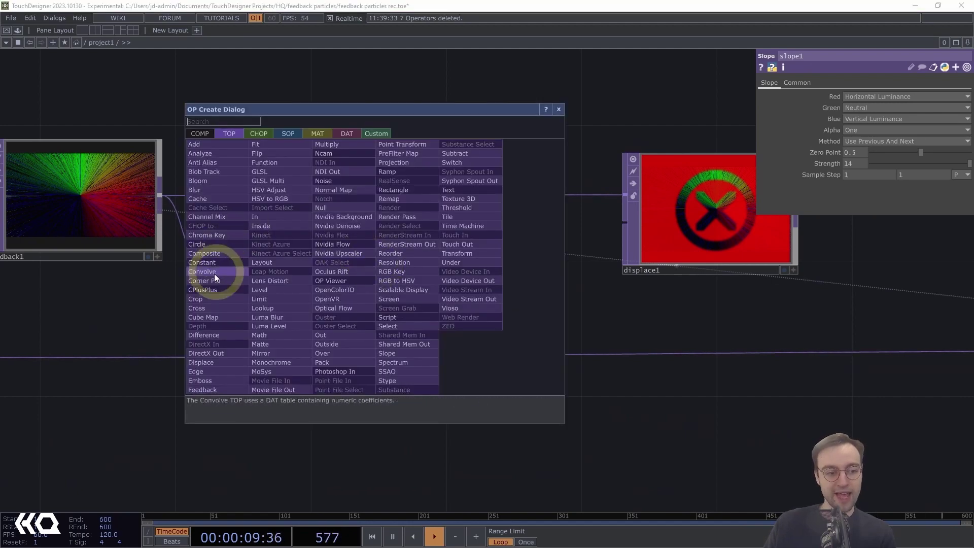
pyautogui.click(225, 190)
pyautogui.click(500, 274)
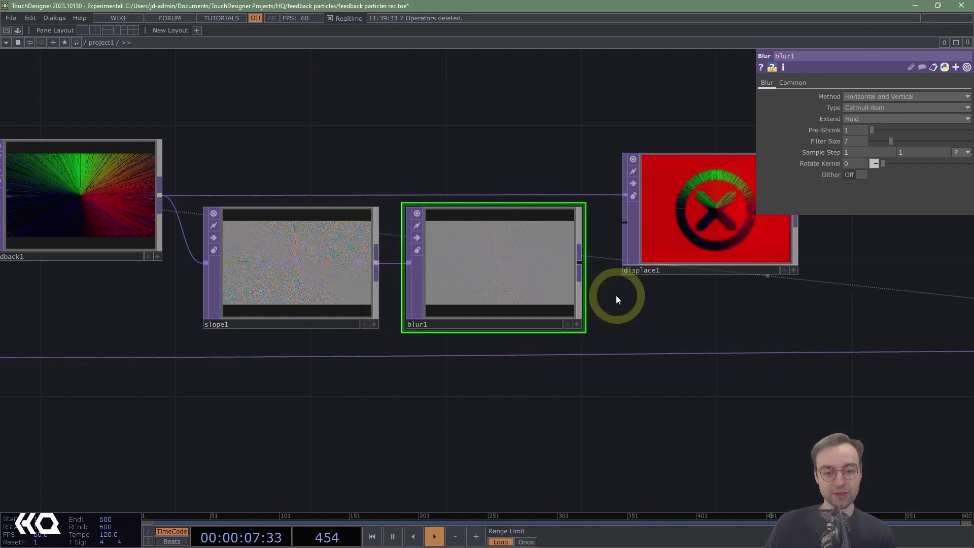
# Set blur1's Pre-Shrink to 2 and its Sample Step to 0.5 on both axes.
pyautogui.moveTo(613, 315); pyautogui.dragTo(602, 319)
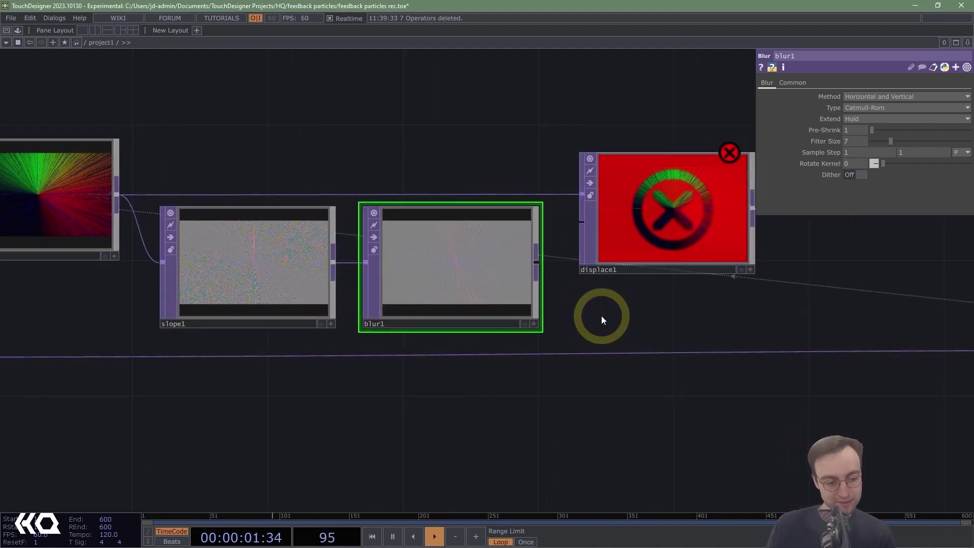
pyautogui.moveTo(601, 316); pyautogui.dragTo(587, 316)
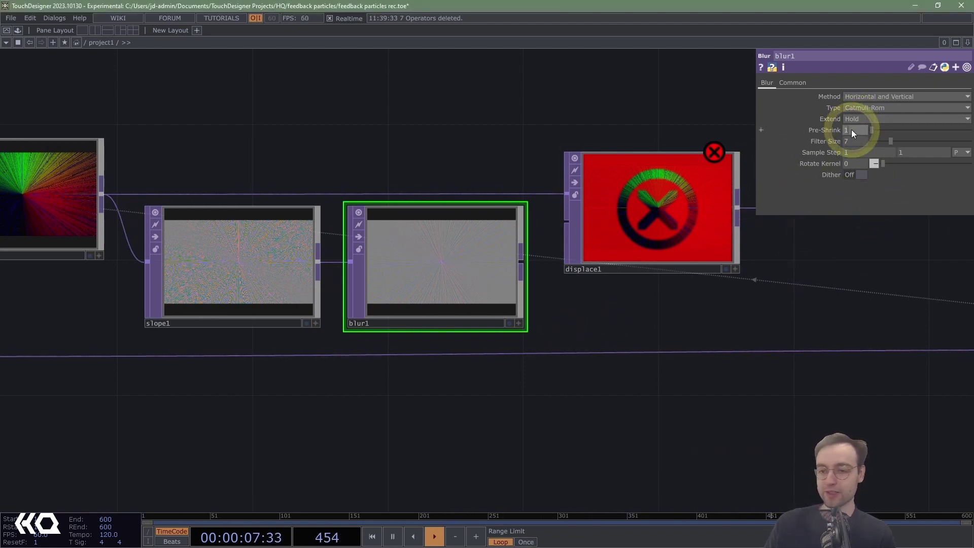
pyautogui.write('2')
pyautogui.press('Return')
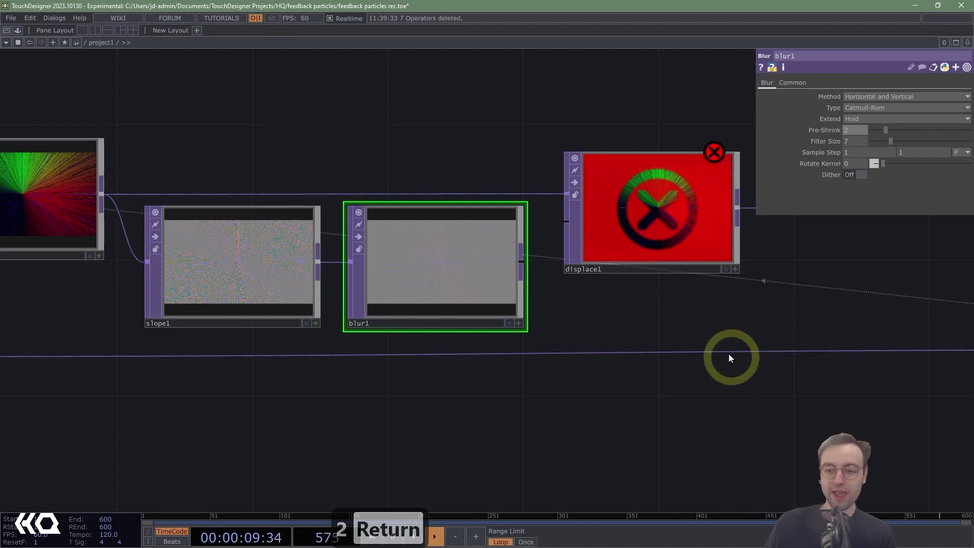
pyautogui.moveTo(844, 152); pyautogui.dragTo(710, 147, button='middle')
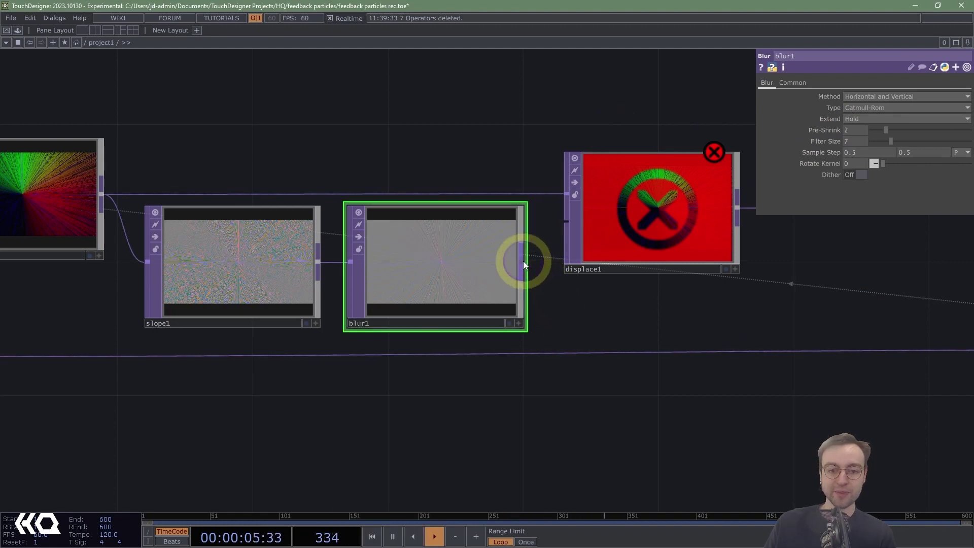
# Connect blur1 to the second input of displace1 and inspect the displaced feedback image up close.
pyautogui.moveTo(521, 264); pyautogui.dragTo(567, 220)
pyautogui.scroll(1, 682, 297)
pyautogui.scroll(3, 681, 297)
pyautogui.moveTo(658, 342); pyautogui.dragTo(602, 444)
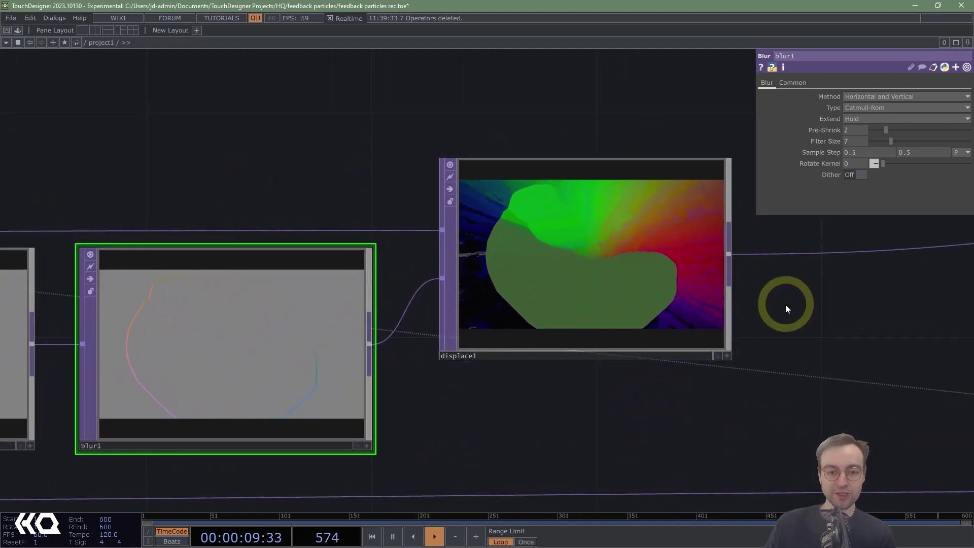
pyautogui.scroll(3, 786, 304)
pyautogui.moveTo(798, 267); pyautogui.dragTo(897, 303)
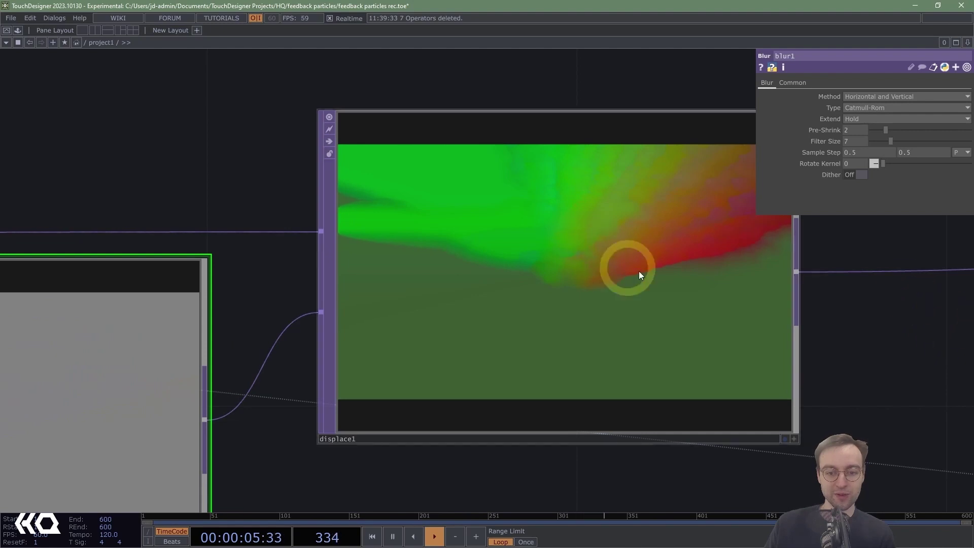
# Insert a Level TOP on the connection between displace1 and null2.
pyautogui.scroll(-2, 930, 382)
pyautogui.moveTo(947, 376); pyautogui.dragTo(875, 356)
pyautogui.moveTo(875, 355); pyautogui.dragTo(754, 350, button='middle')
pyautogui.moveTo(754, 347); pyautogui.dragTo(490, 331)
pyautogui.moveTo(723, 343); pyautogui.dragTo(680, 350, button='middle')
pyautogui.moveTo(700, 352); pyautogui.dragTo(644, 327)
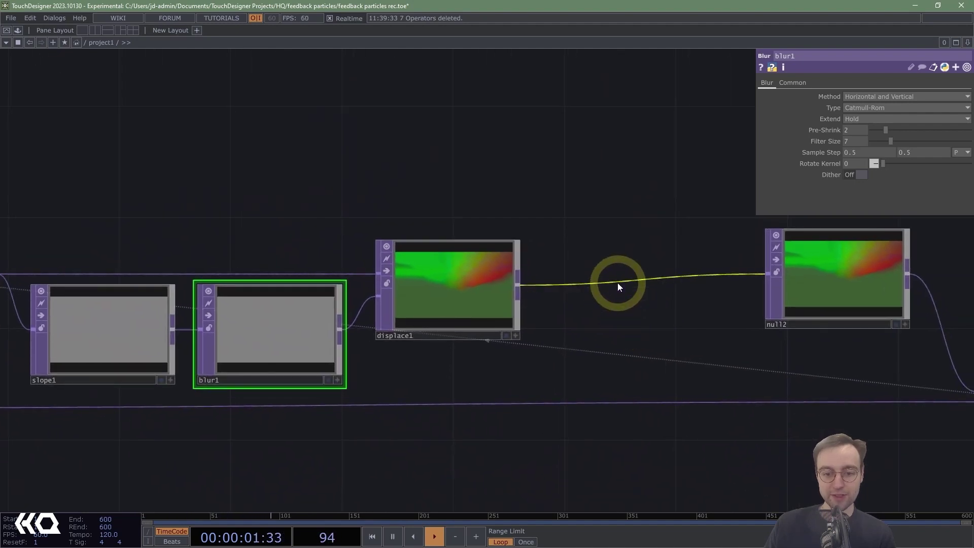
pyautogui.rightClick(618, 284)
pyautogui.click(642, 271)
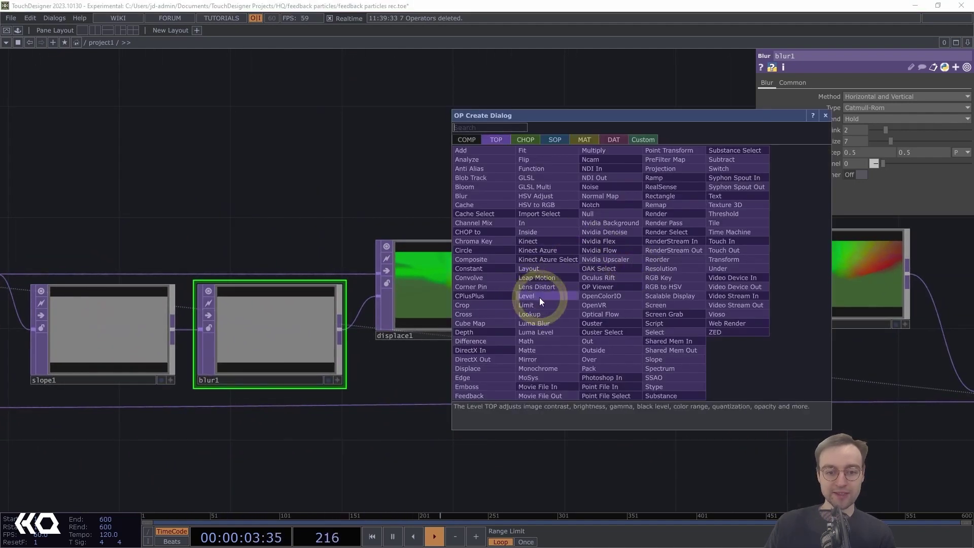
pyautogui.click(540, 297)
pyautogui.click(647, 284)
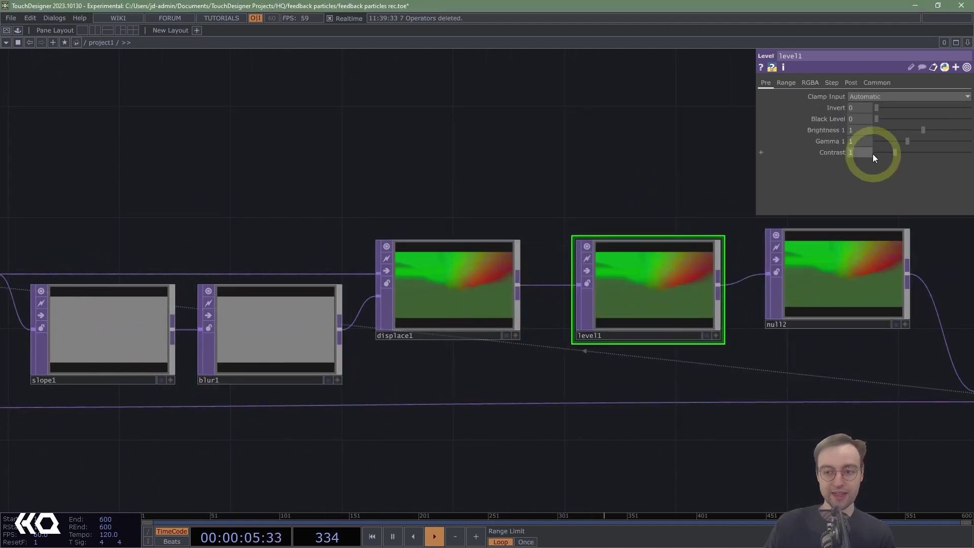
# Set level1's post Opacity to 0.98 so the feedback trails fade out.
pyautogui.click(851, 83)
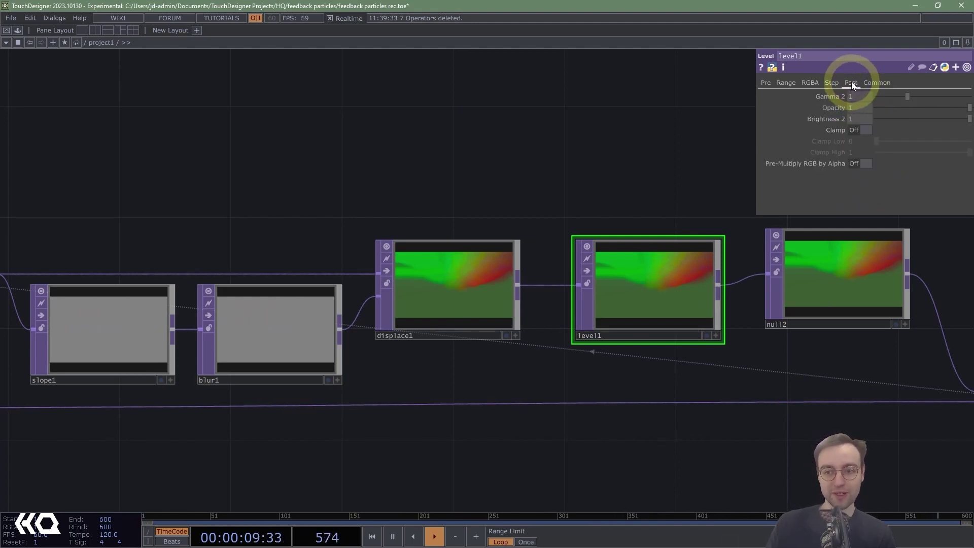
pyautogui.click(629, 290)
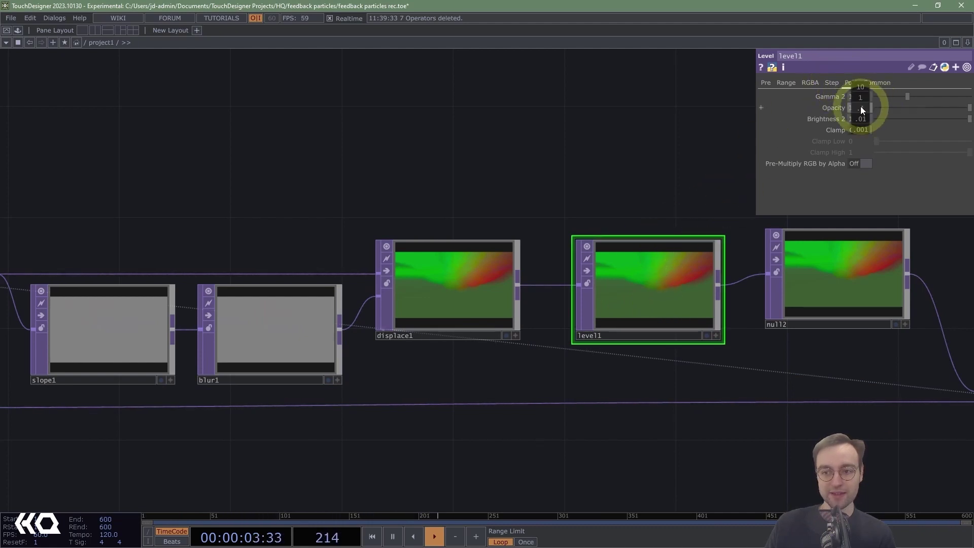
pyautogui.moveTo(861, 105); pyautogui.dragTo(824, 116, button='middle')
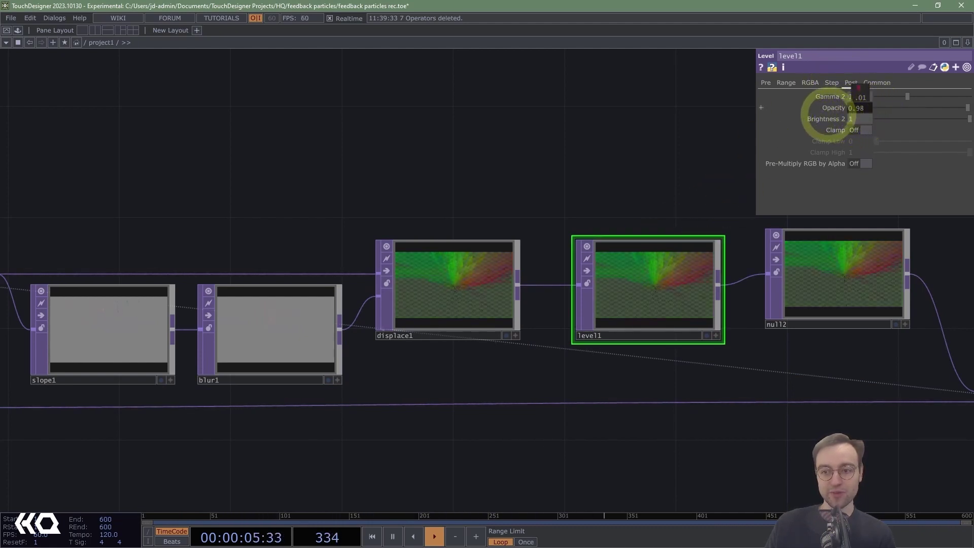
# Inspect the fading particle trails in level1's output up close and compare them with displace1's image.
pyautogui.scroll(5, 672, 352)
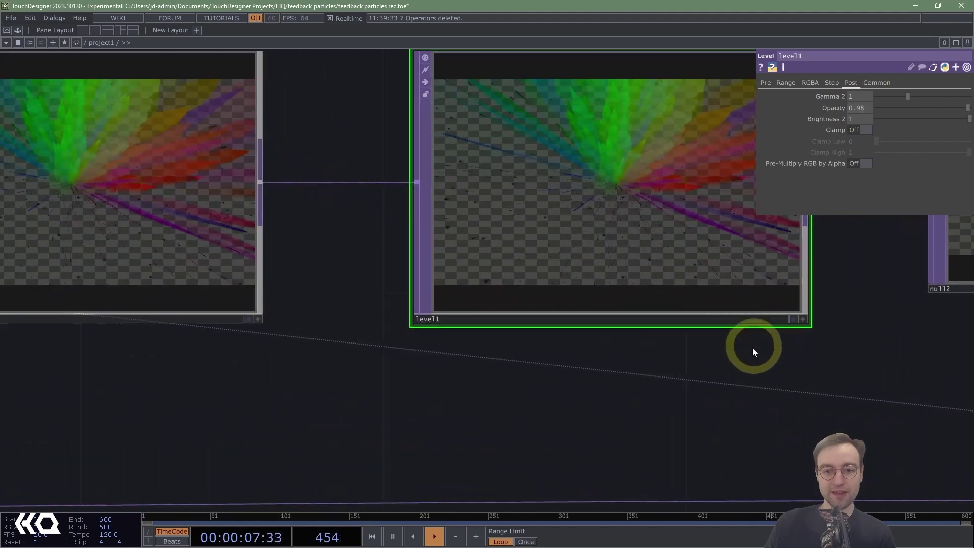
pyautogui.moveTo(753, 348); pyautogui.dragTo(777, 406)
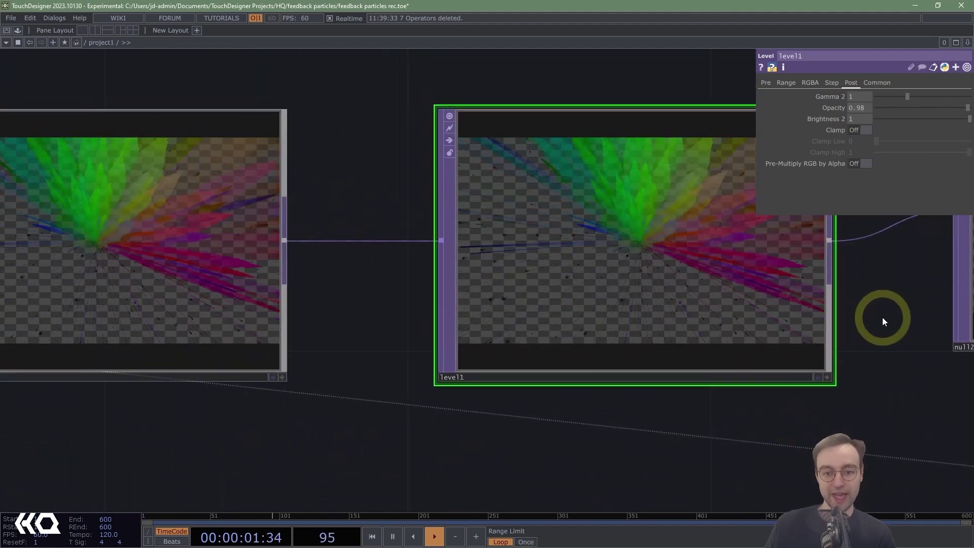
pyautogui.scroll(5, 425, 284)
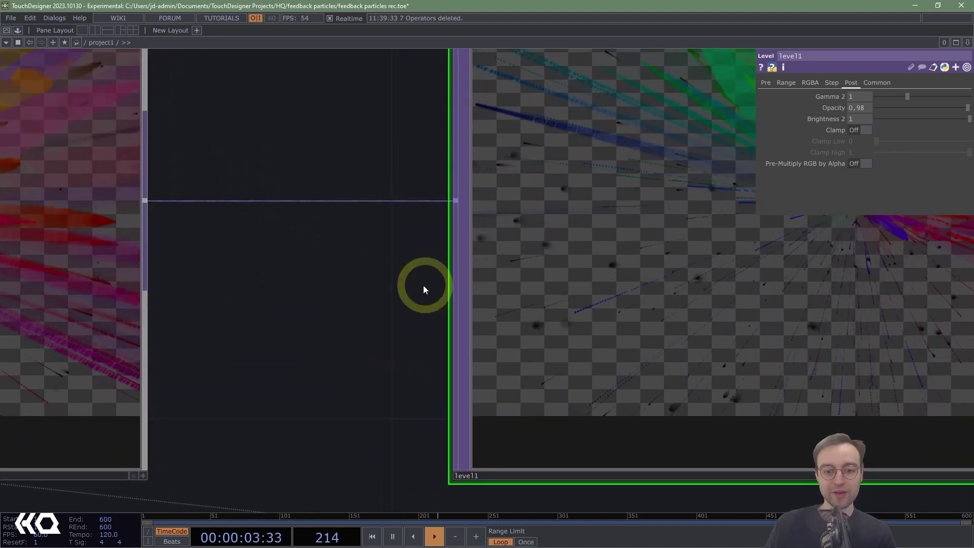
pyautogui.moveTo(425, 289); pyautogui.dragTo(209, 355)
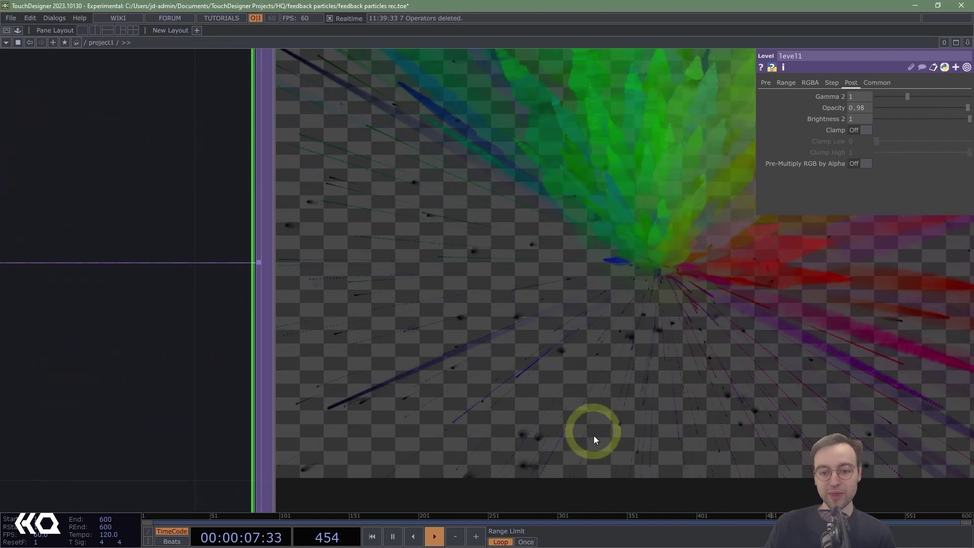
pyautogui.scroll(-5, 127, 389)
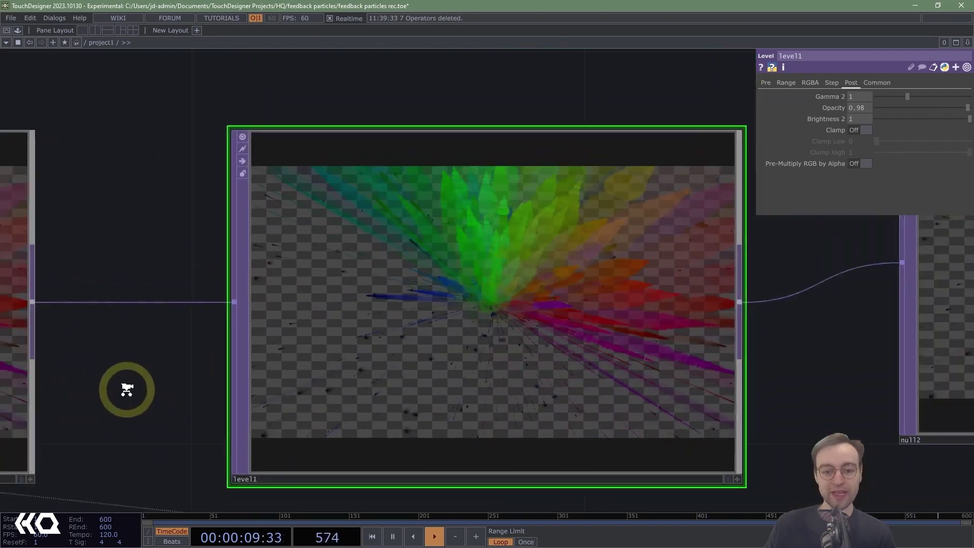
pyautogui.scroll(-2, 127, 390)
pyautogui.scroll(-3, 700, 405)
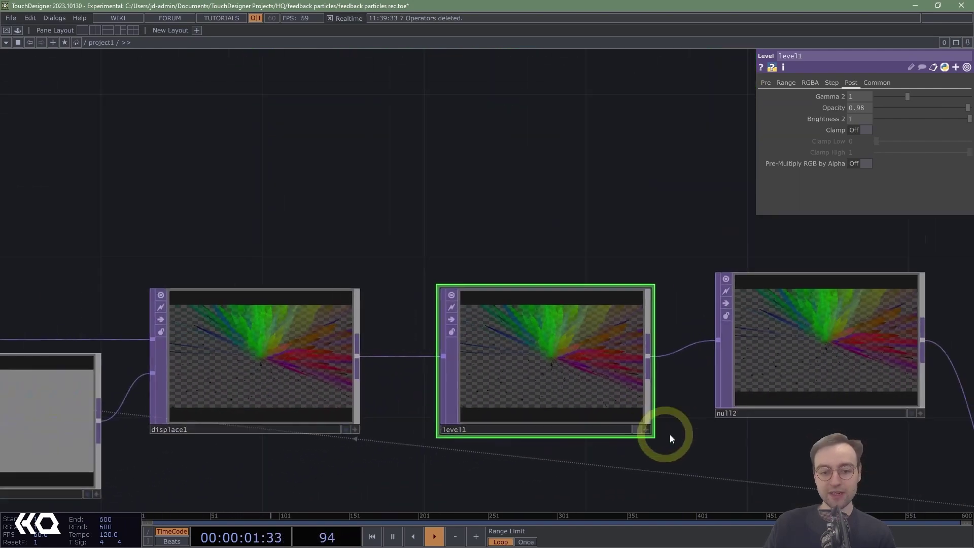
# Align level1 horizontally with null2 in the network and examine the centre of its output image.
pyautogui.moveTo(670, 434); pyautogui.dragTo(690, 349)
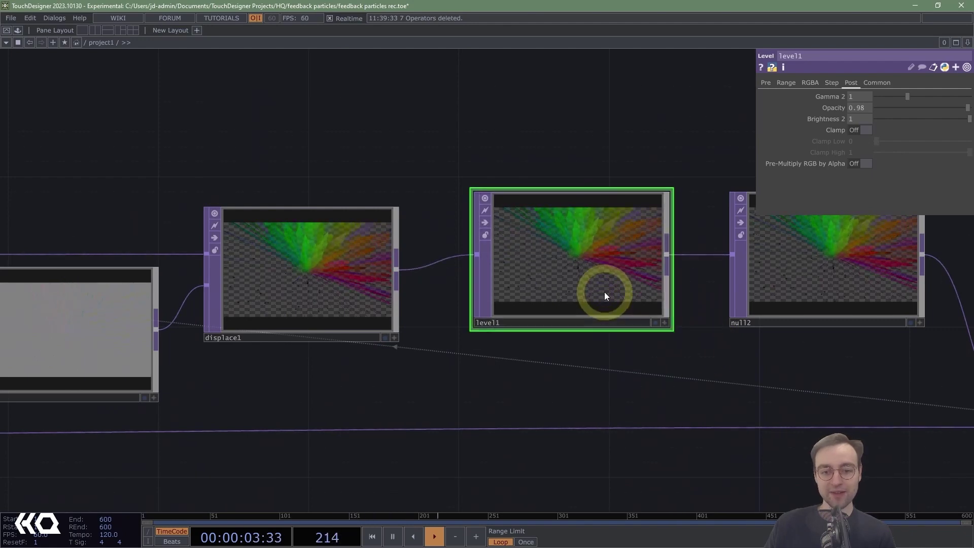
pyautogui.moveTo(583, 349); pyautogui.dragTo(715, 354)
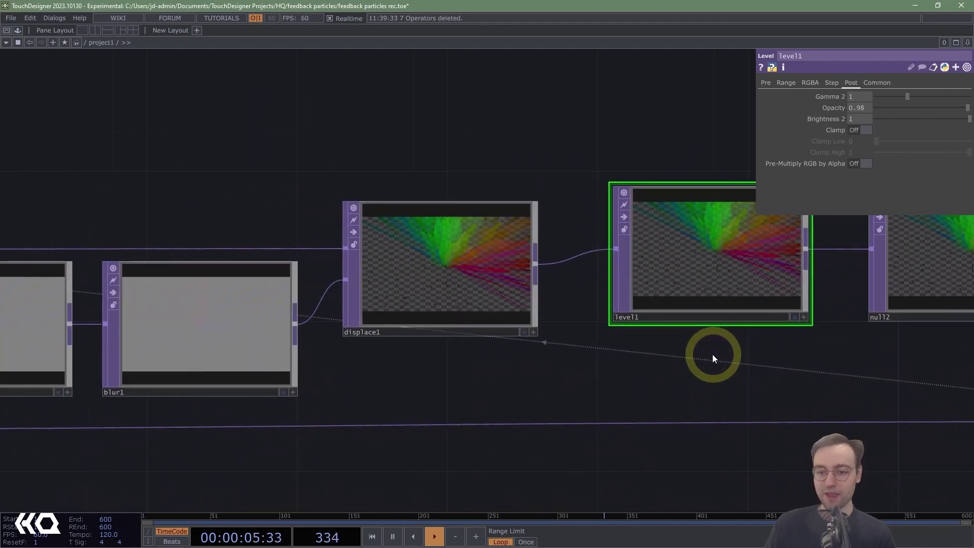
pyautogui.moveTo(668, 380); pyautogui.dragTo(652, 370)
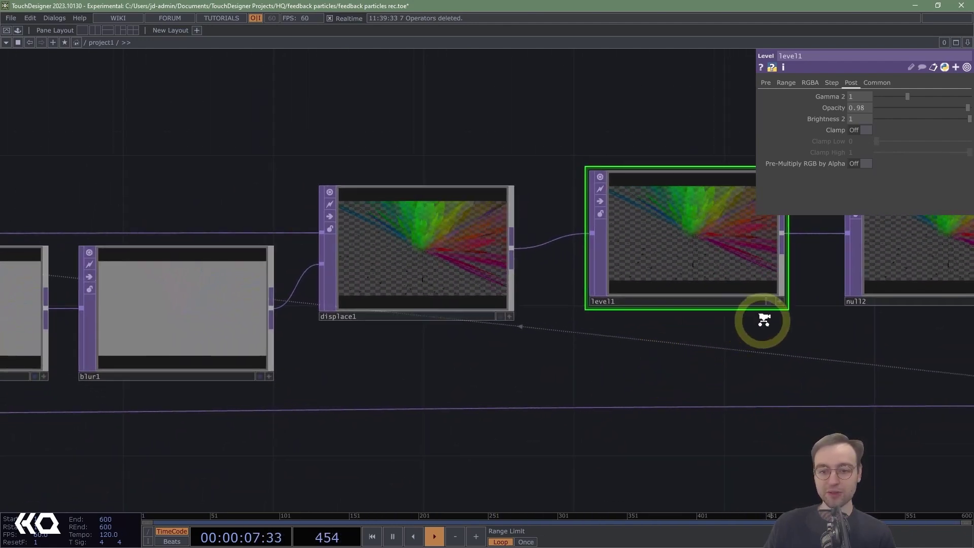
pyautogui.scroll(5, 777, 321)
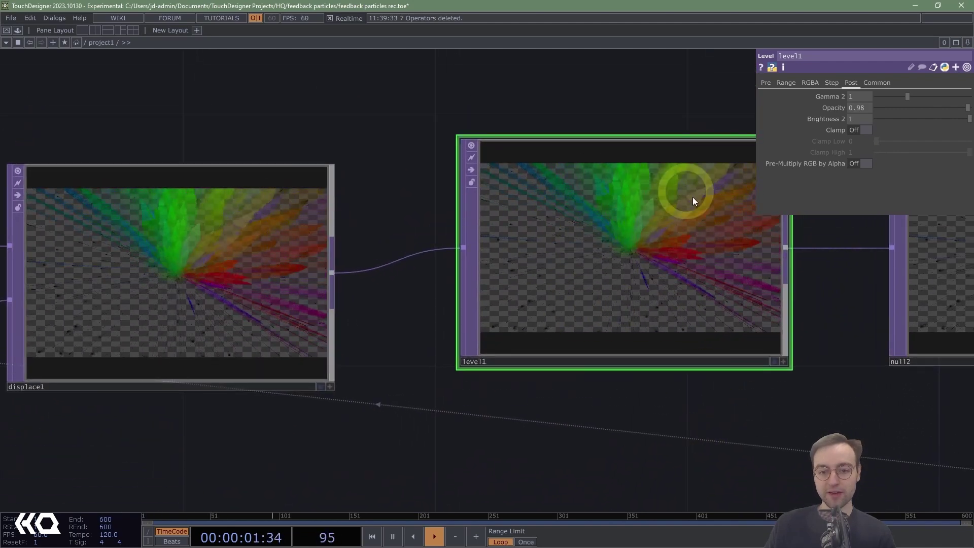
pyautogui.scroll(6, 861, 294)
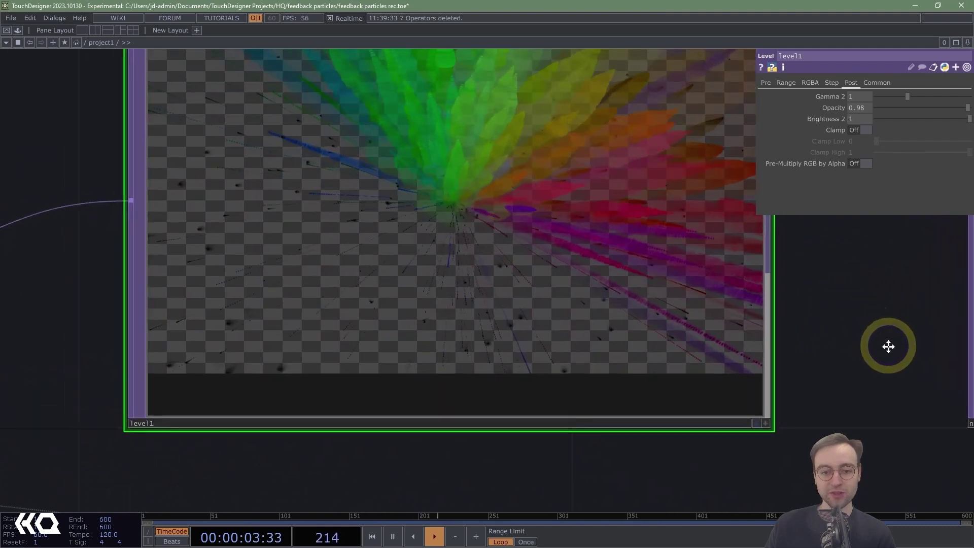
pyautogui.moveTo(889, 346); pyautogui.dragTo(905, 372)
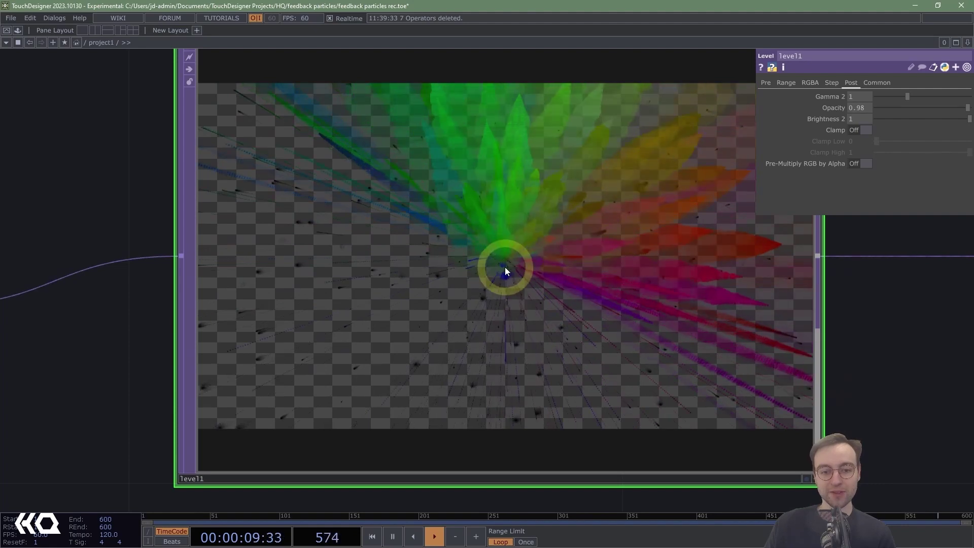
pyautogui.scroll(-3, 903, 398)
pyautogui.moveTo(903, 398); pyautogui.dragTo(802, 251)
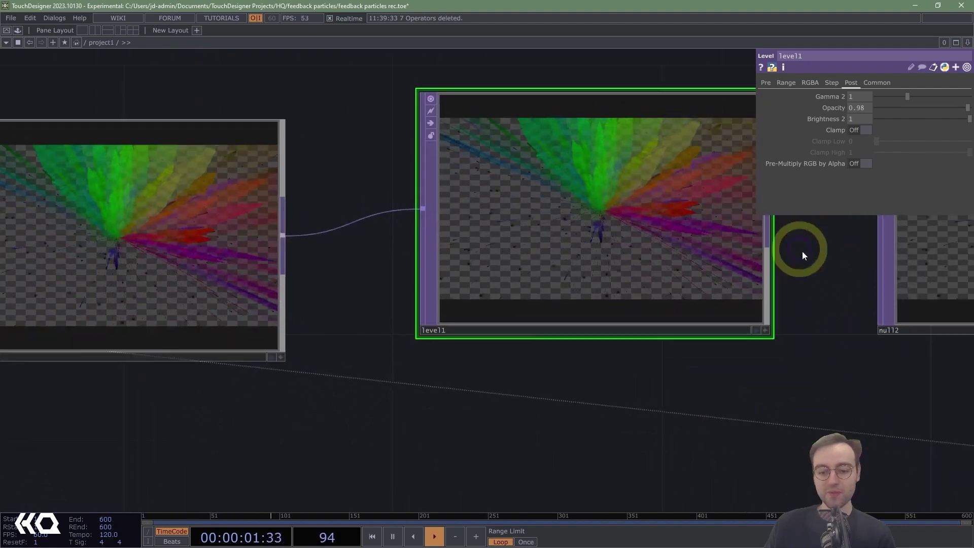
# Insert an HSV Adjust TOP on the connection from null1 to comp1, placing it below level1.
pyautogui.scroll(-5, 802, 251)
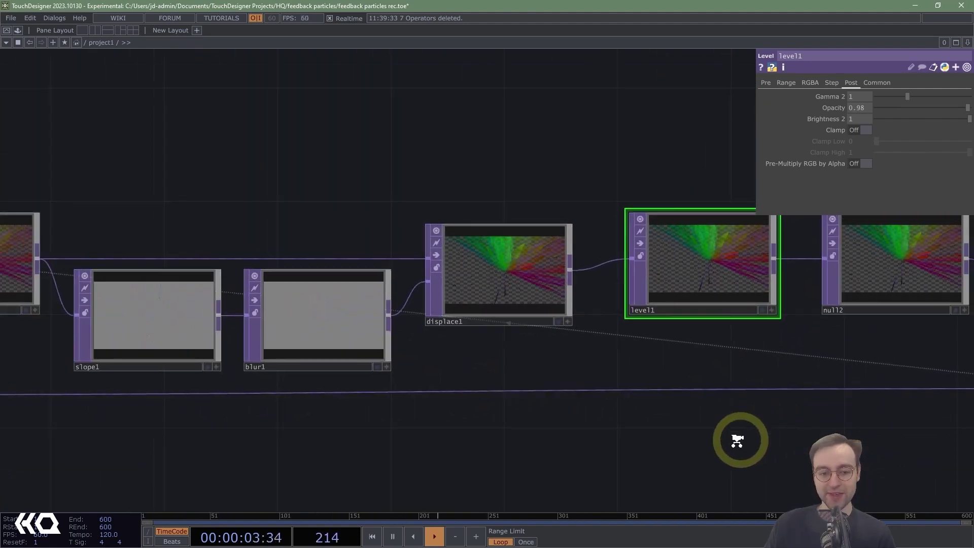
pyautogui.scroll(-4, 737, 441)
pyautogui.scroll(2, 383, 363)
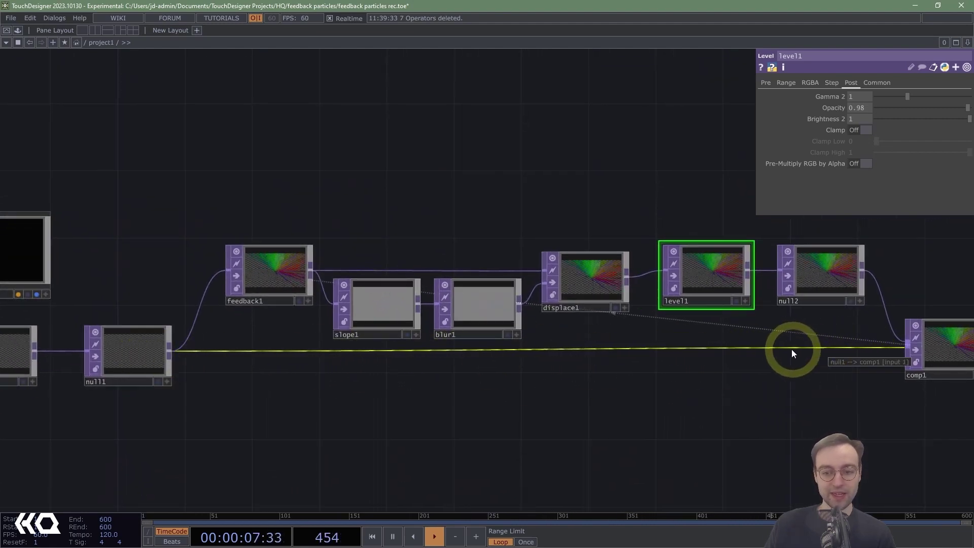
pyautogui.rightClick(761, 348)
pyautogui.click(787, 334)
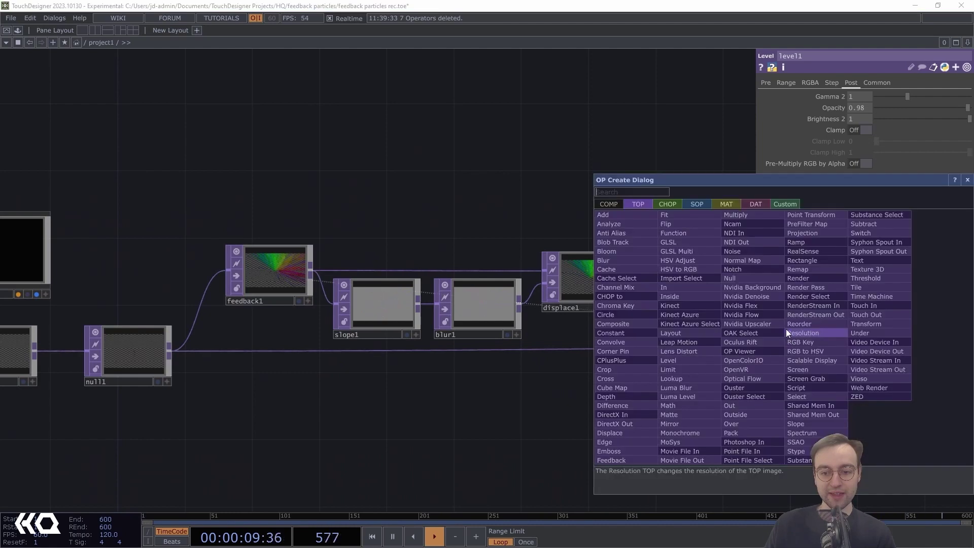
pyautogui.click(681, 257)
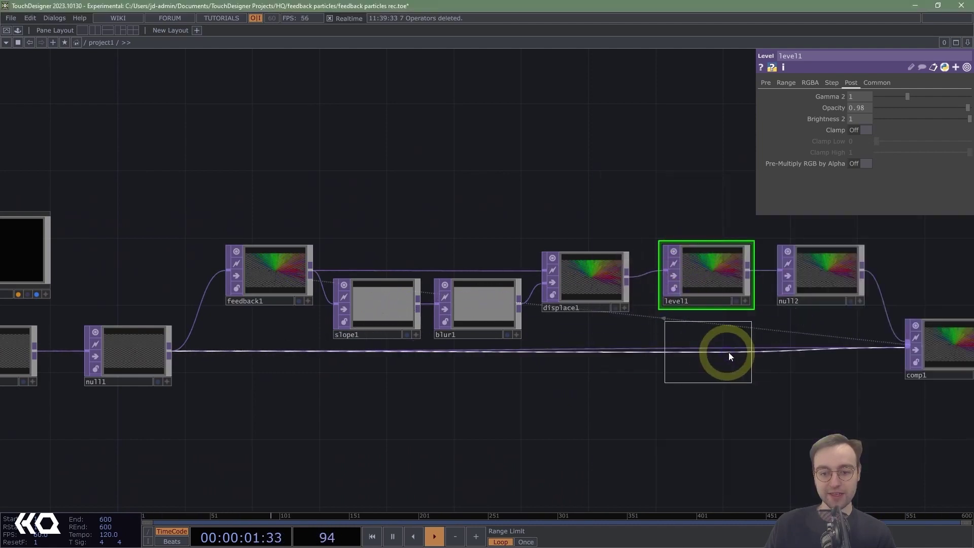
pyautogui.click(716, 348)
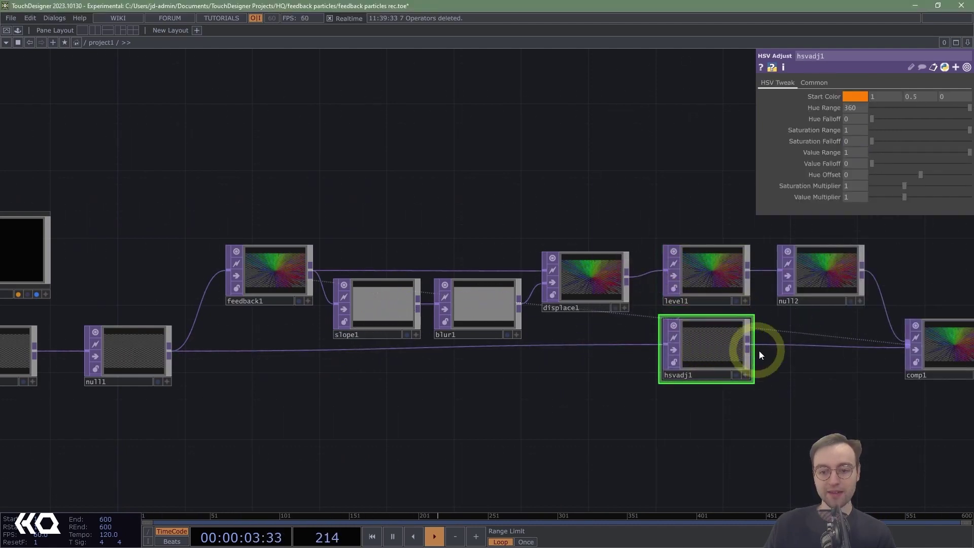
# Examine hsvadj1's operator info and output alongside the colours of the feedback image in level1.
pyautogui.scroll(3, 842, 317)
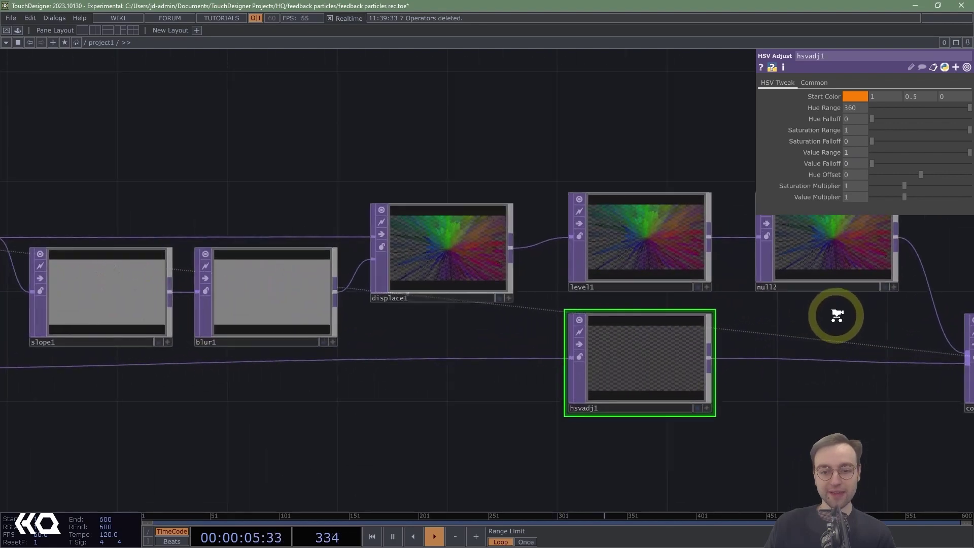
pyautogui.scroll(3, 837, 316)
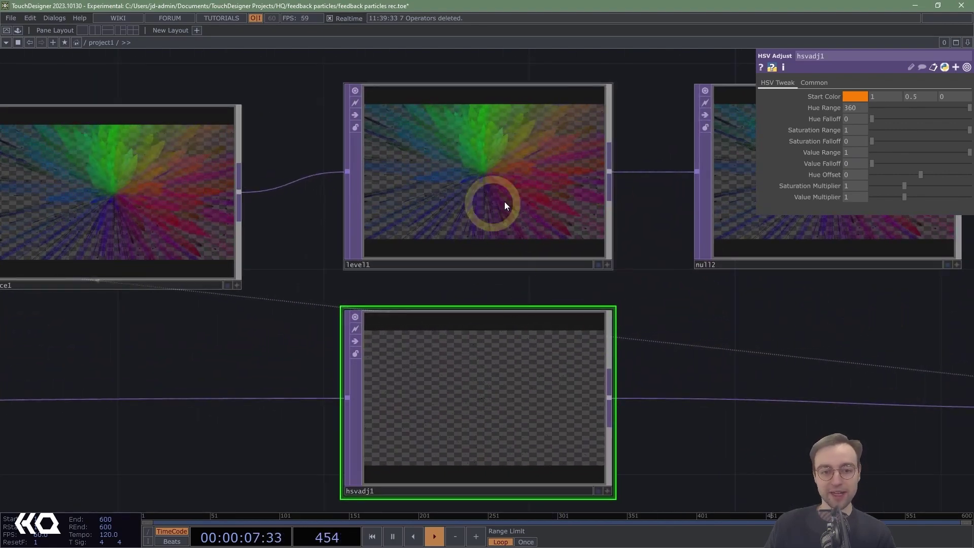
pyautogui.moveTo(498, 389); pyautogui.dragTo(446, 373, button='middle')
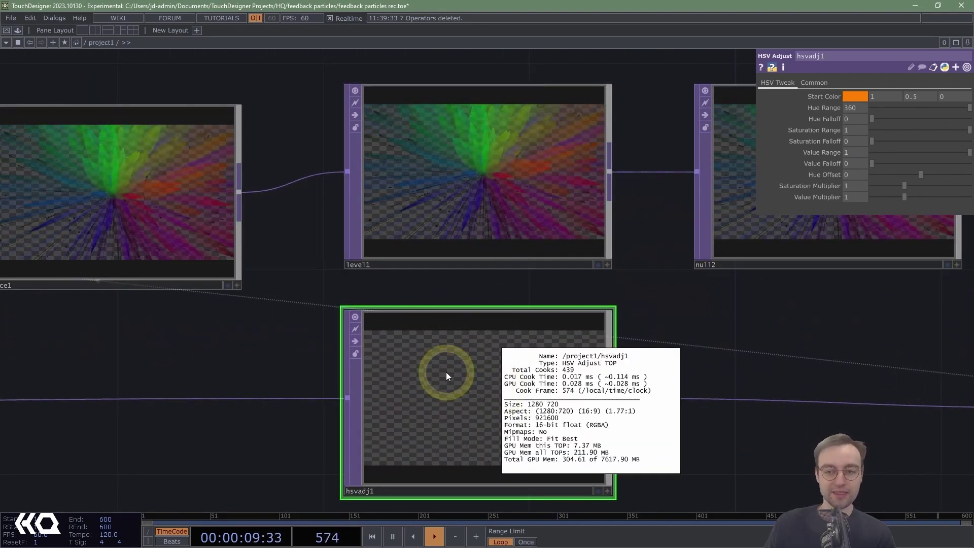
pyautogui.moveTo(768, 291); pyautogui.dragTo(761, 242)
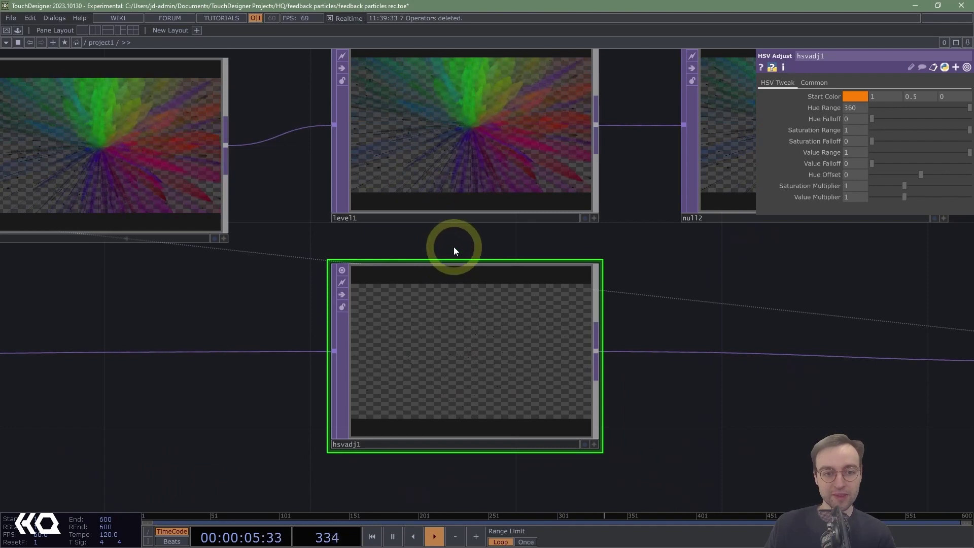
pyautogui.scroll(5, 459, 238)
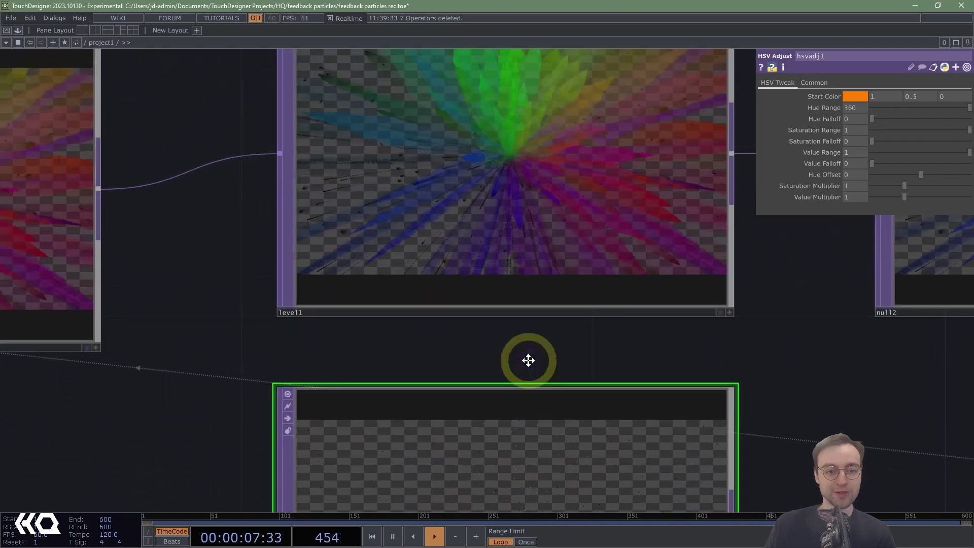
pyautogui.moveTo(528, 360); pyautogui.dragTo(530, 370)
pyautogui.scroll(-2, 793, 356)
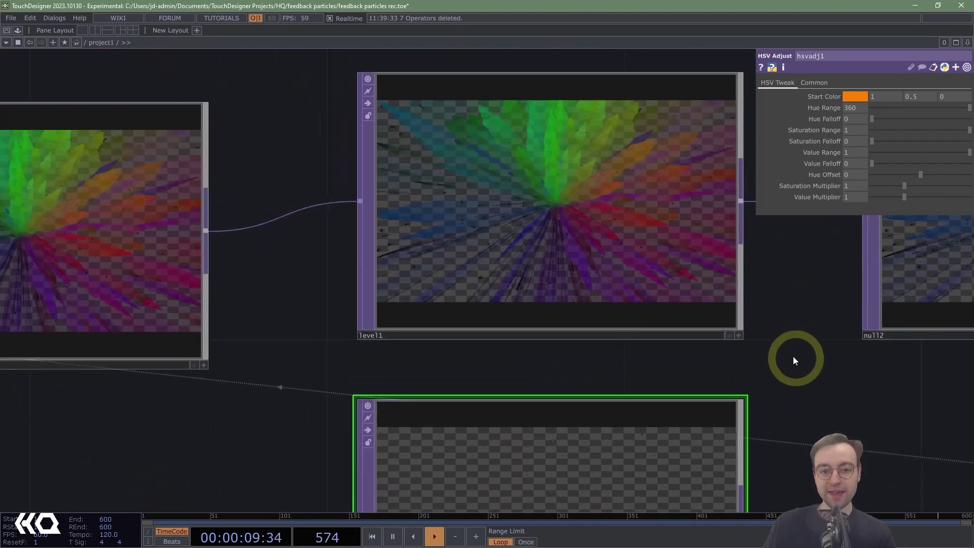
pyautogui.moveTo(794, 361); pyautogui.dragTo(678, 223)
pyautogui.scroll(-2, 665, 226)
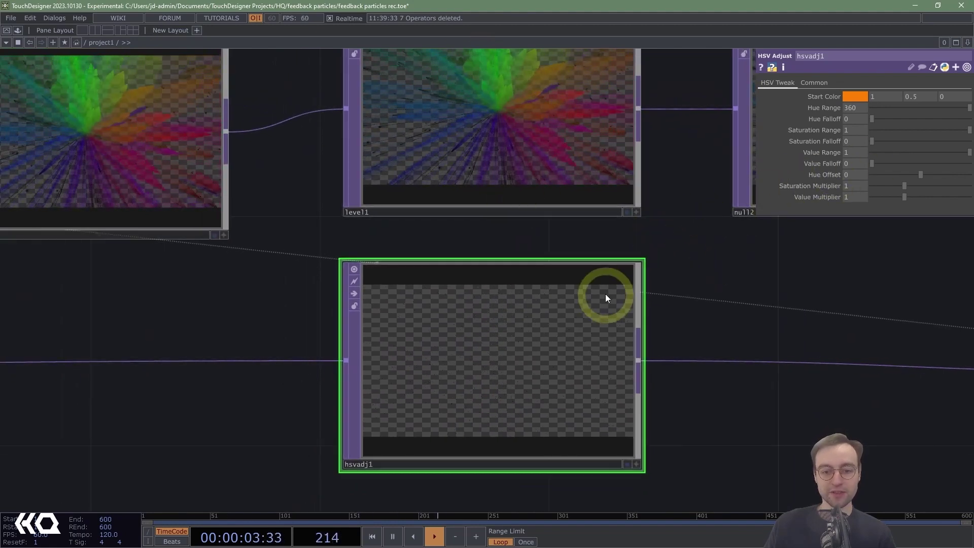
# Set hsvadj1's Hue Offset to 90 and inspect the shifted colours in level1's output.
pyautogui.click(854, 174)
pyautogui.write('90')
pyautogui.press('Return')
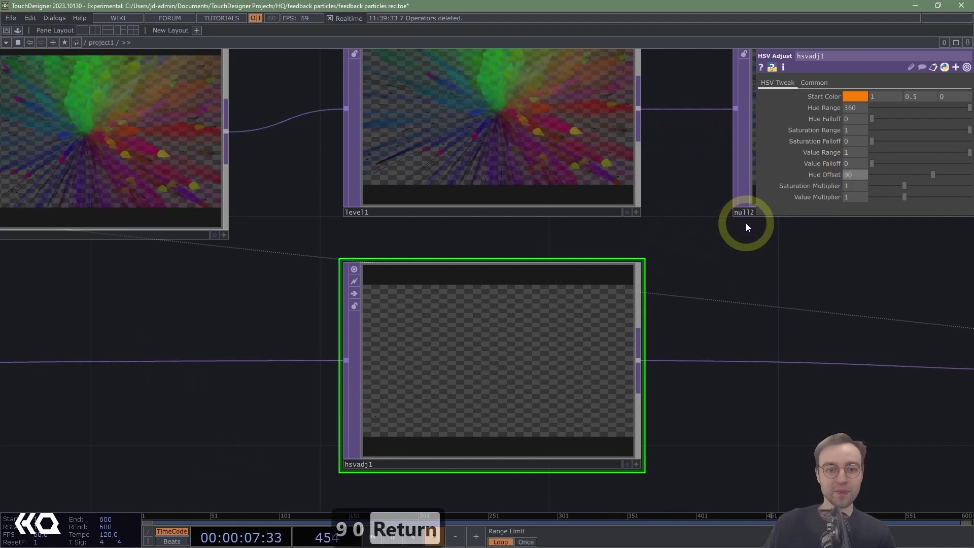
pyautogui.moveTo(700, 264); pyautogui.dragTo(701, 306)
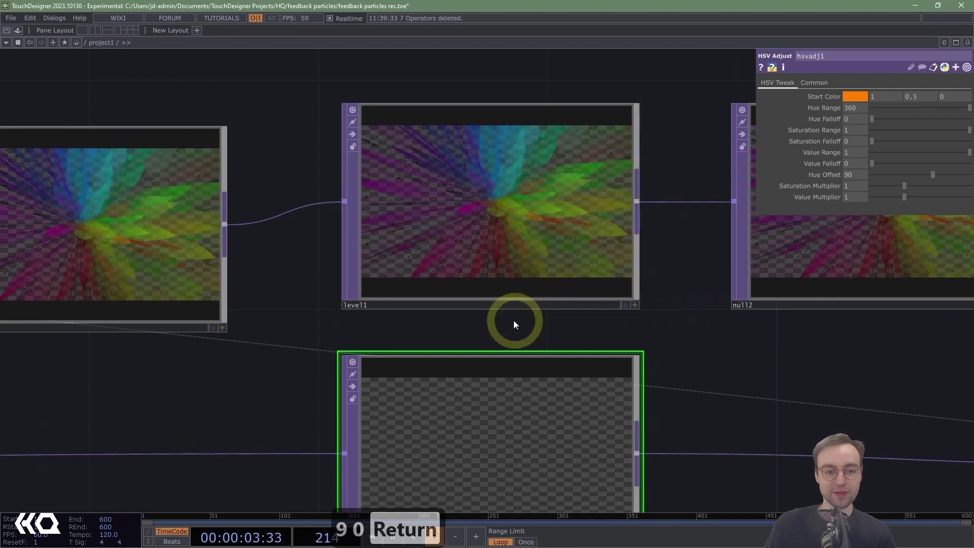
pyautogui.scroll(5, 513, 324)
pyautogui.moveTo(503, 318); pyautogui.dragTo(490, 430)
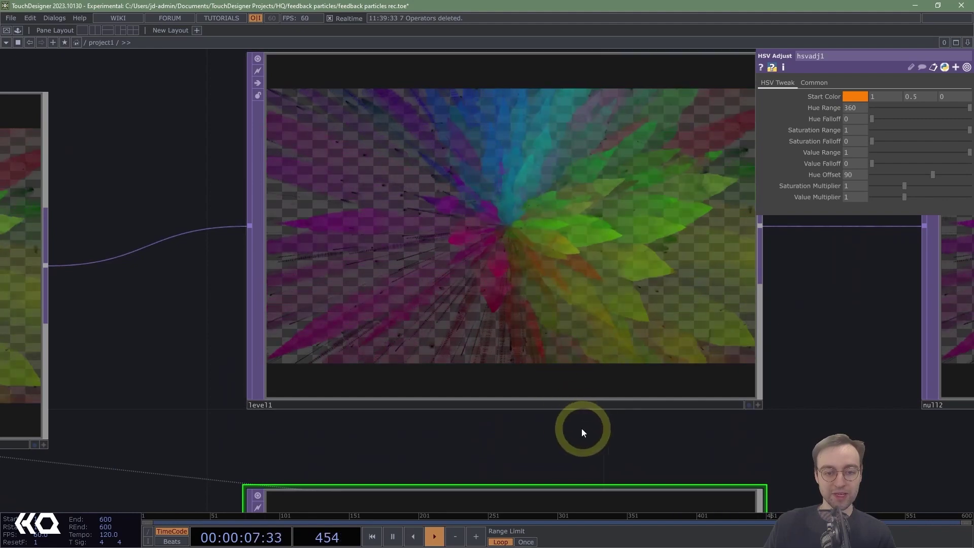
pyautogui.scroll(-6, 581, 430)
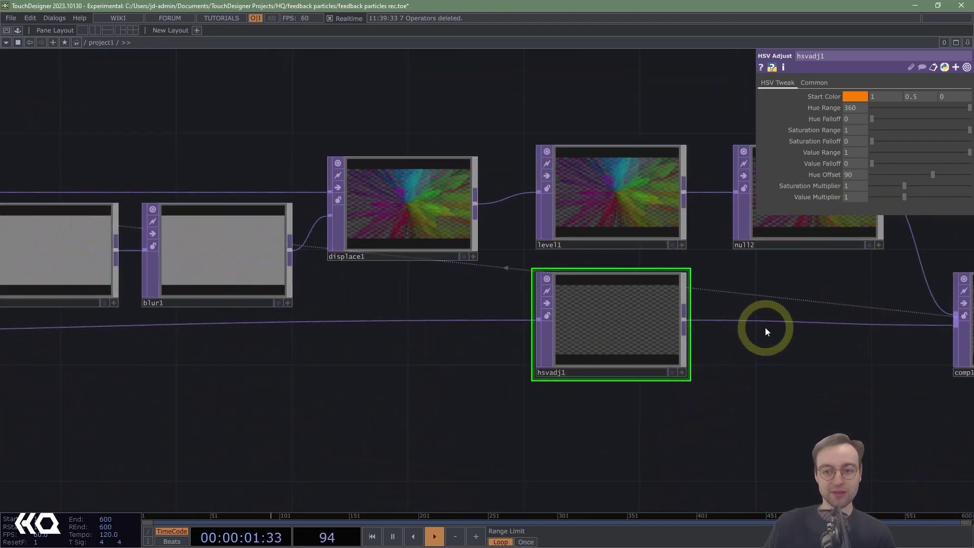
# Insert an HSV Adjust TOP on the connection from feedback1 to displace1, placing it above blur1.
pyautogui.moveTo(740, 300); pyautogui.dragTo(749, 303)
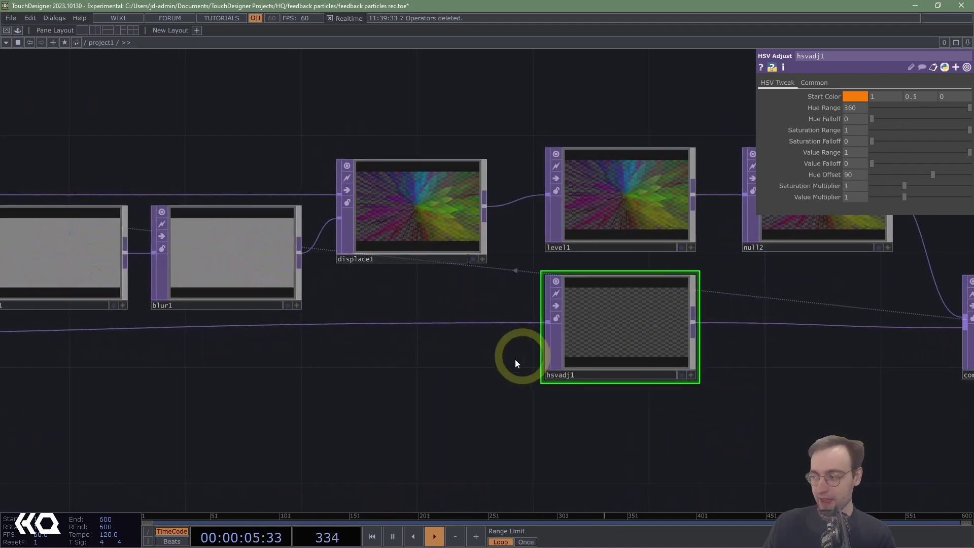
pyautogui.moveTo(515, 361); pyautogui.dragTo(609, 297)
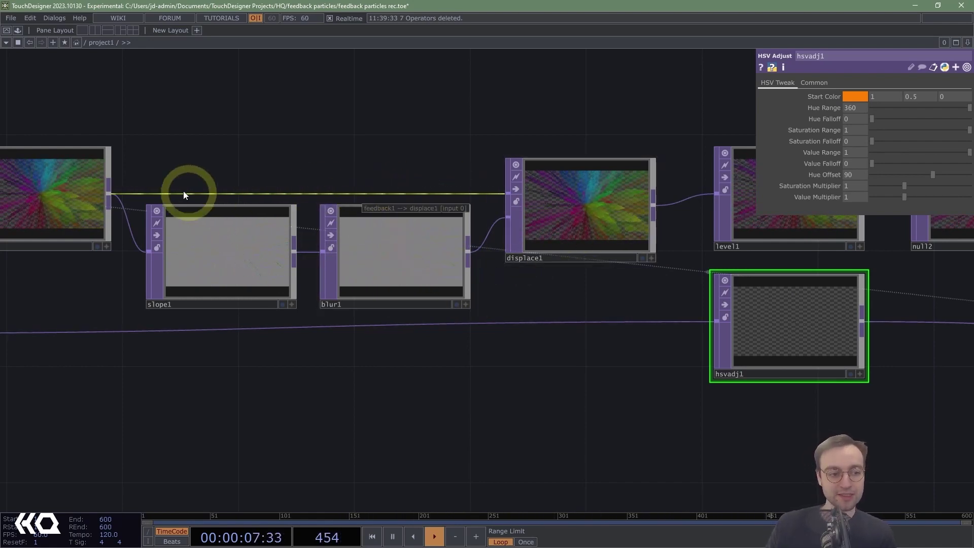
pyautogui.moveTo(261, 174); pyautogui.dragTo(337, 157)
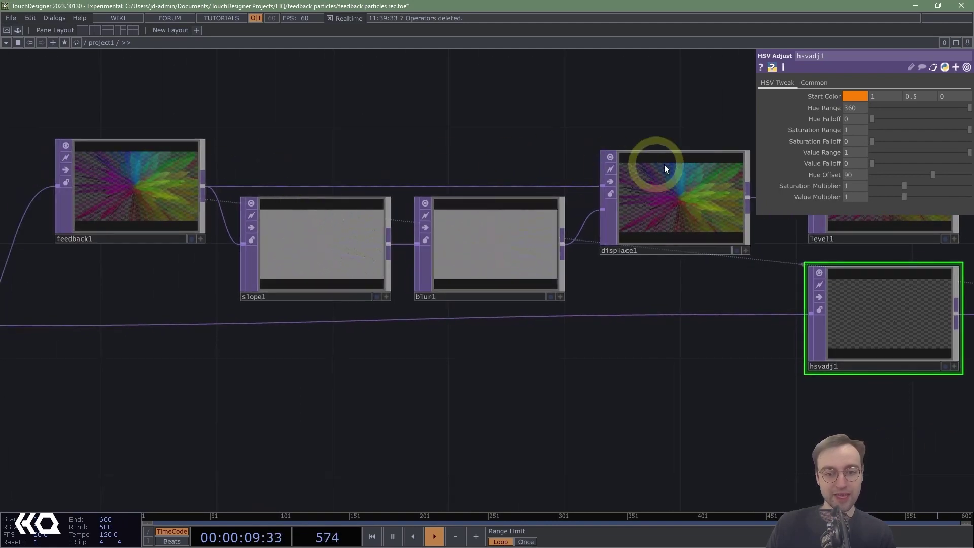
pyautogui.rightClick(463, 187)
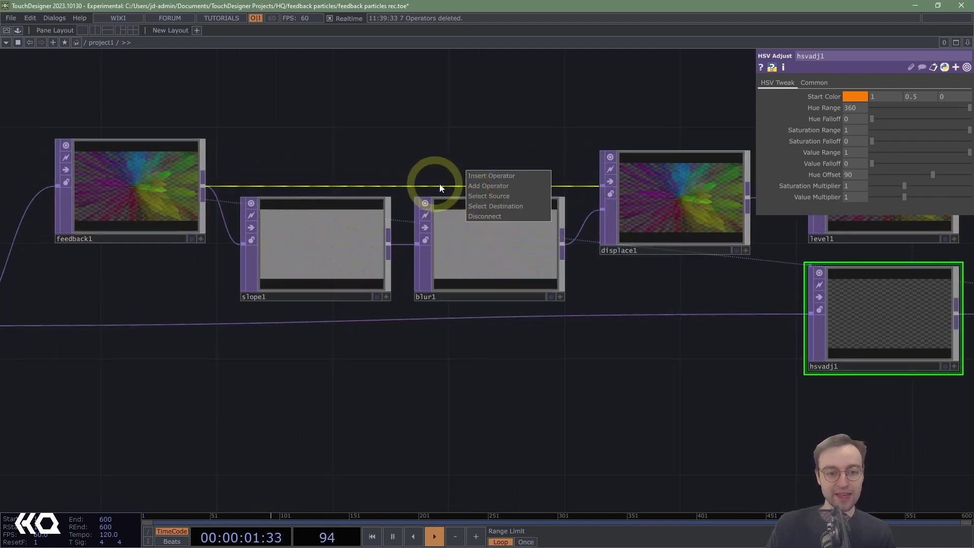
pyautogui.click(486, 175)
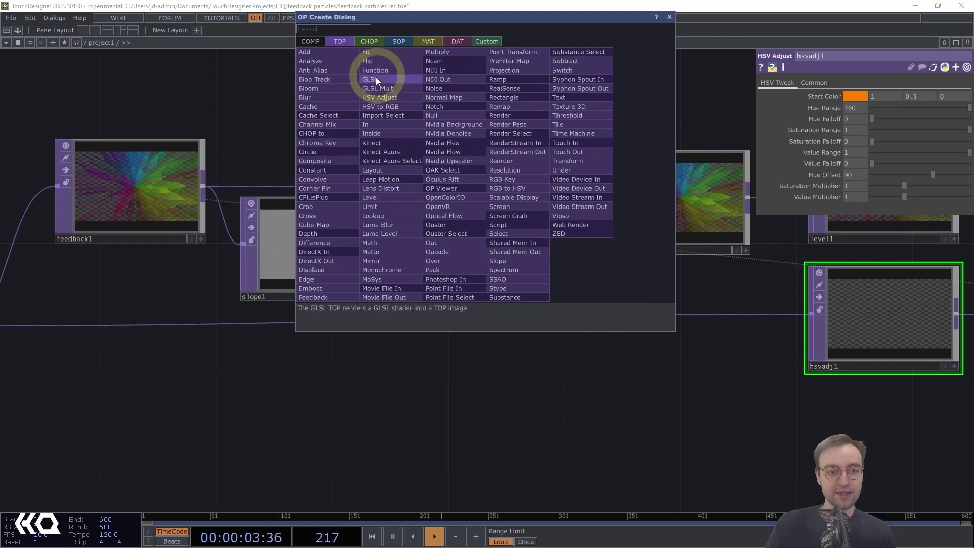
pyautogui.click(385, 96)
pyautogui.click(494, 133)
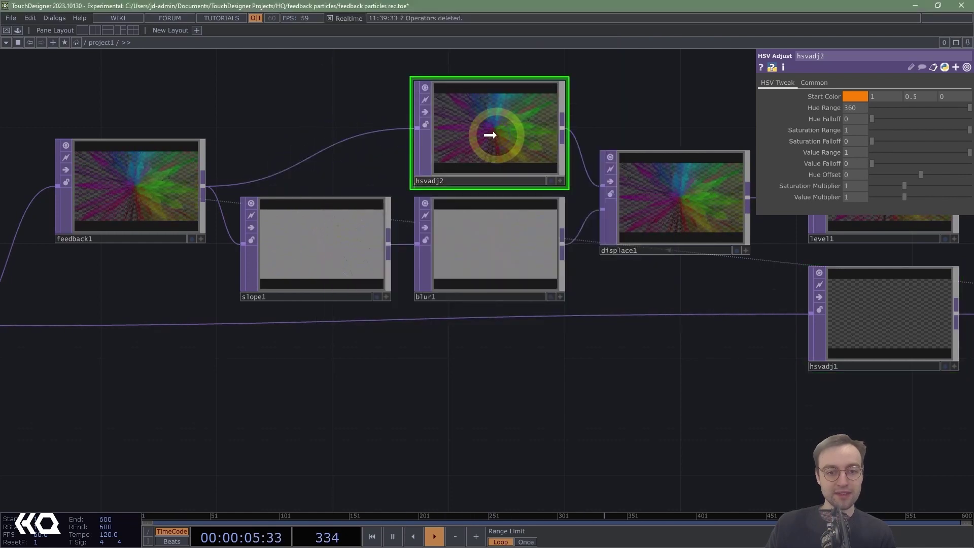
# Set hsvadj2's Hue Offset to 1 so the feedback hue shifts slightly on every pass.
pyautogui.moveTo(670, 102); pyautogui.dragTo(605, 139)
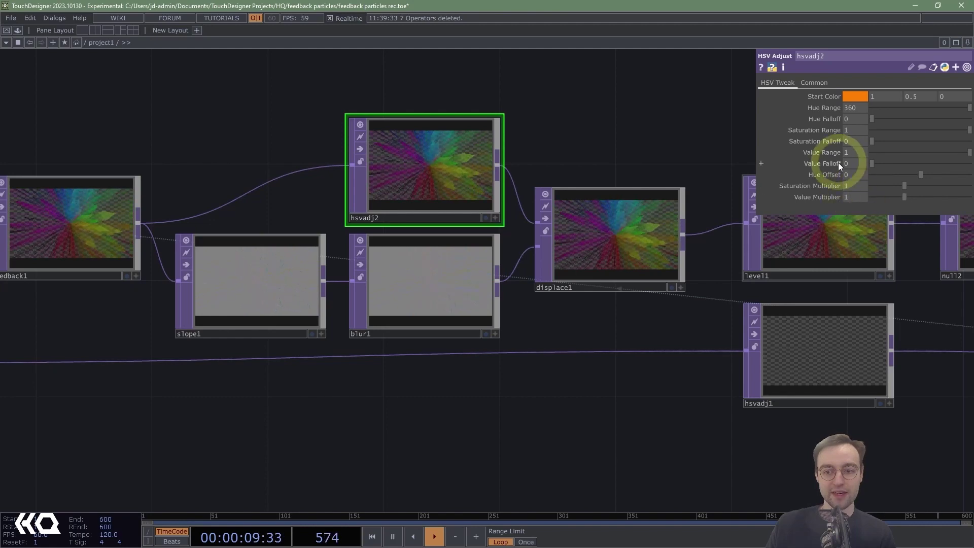
pyautogui.middleClick(851, 175)
pyautogui.moveTo(850, 174); pyautogui.dragTo(873, 165, button='middle')
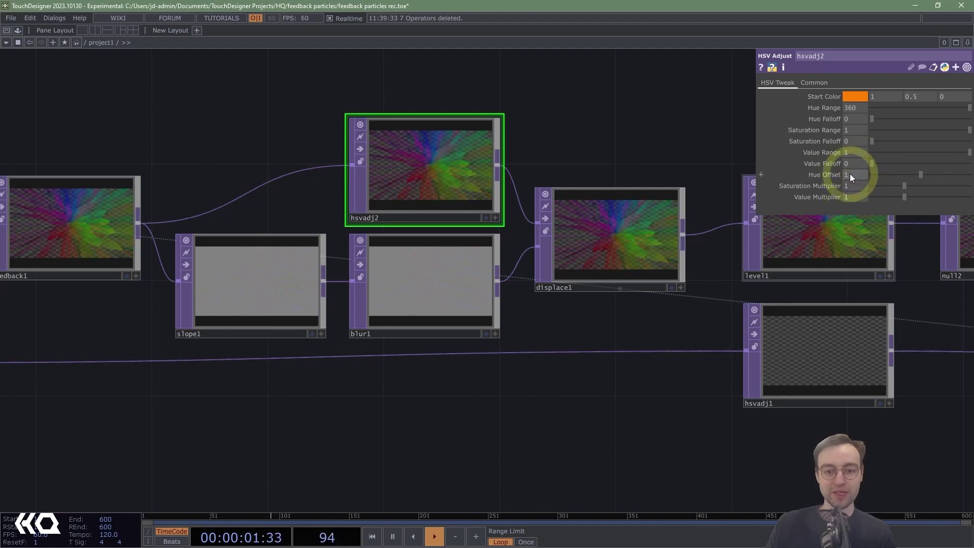
# Open comp1's output in a separate viewer window and maximize it to examine the colour-shifting particle trails.
pyautogui.moveTo(644, 144); pyautogui.dragTo(396, 145)
pyautogui.scroll(-2, 587, 121)
pyautogui.moveTo(587, 121); pyautogui.dragTo(319, 136)
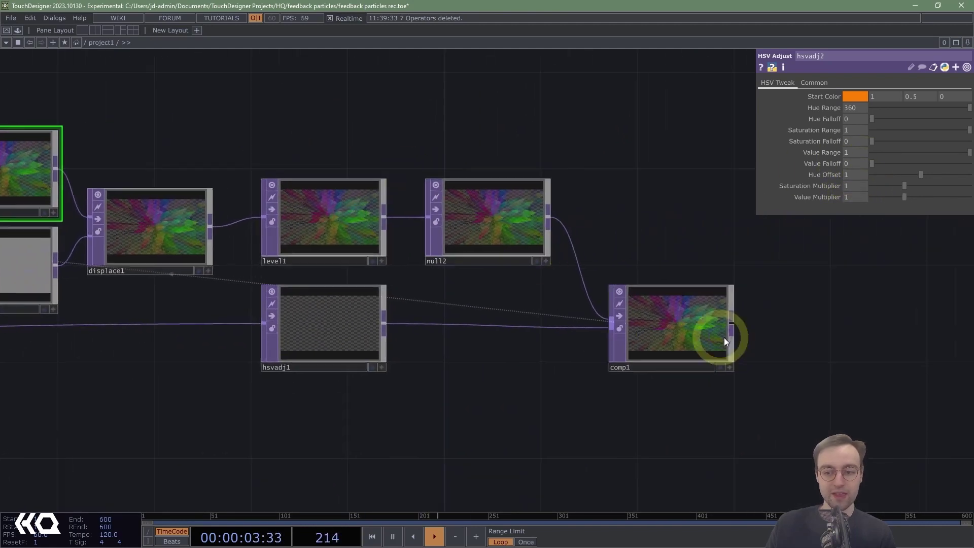
pyautogui.rightClick(654, 325)
pyautogui.click(678, 324)
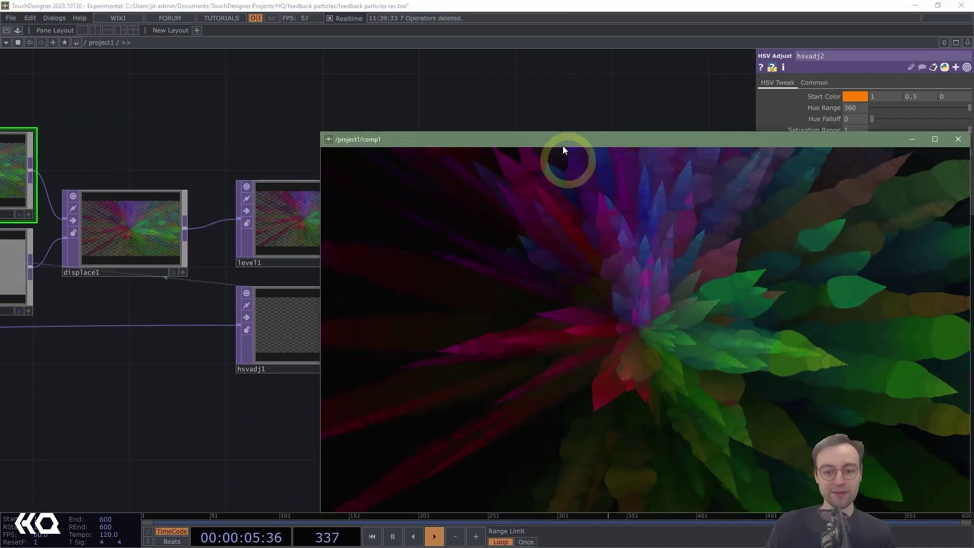
pyautogui.moveTo(596, 145); pyautogui.dragTo(406, 73)
pyautogui.doubleClick(407, 68)
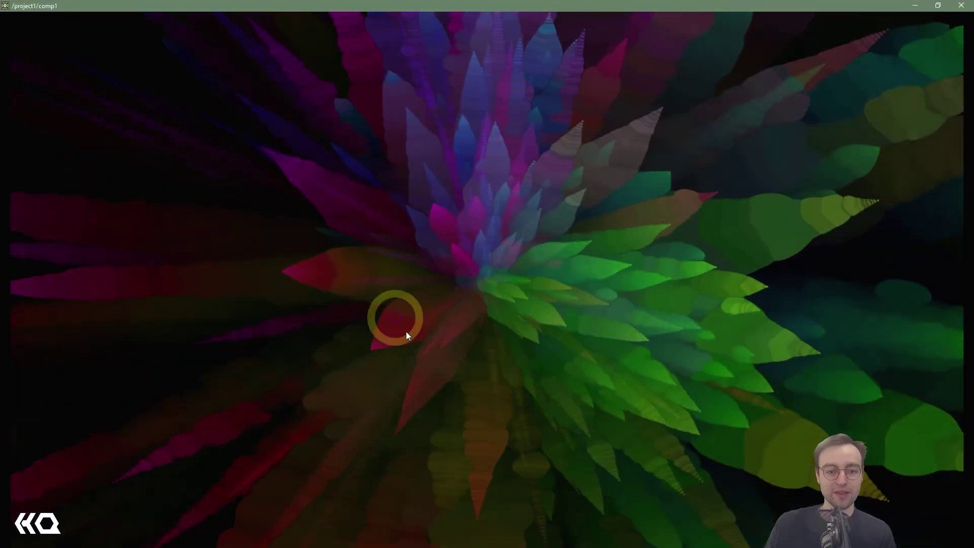
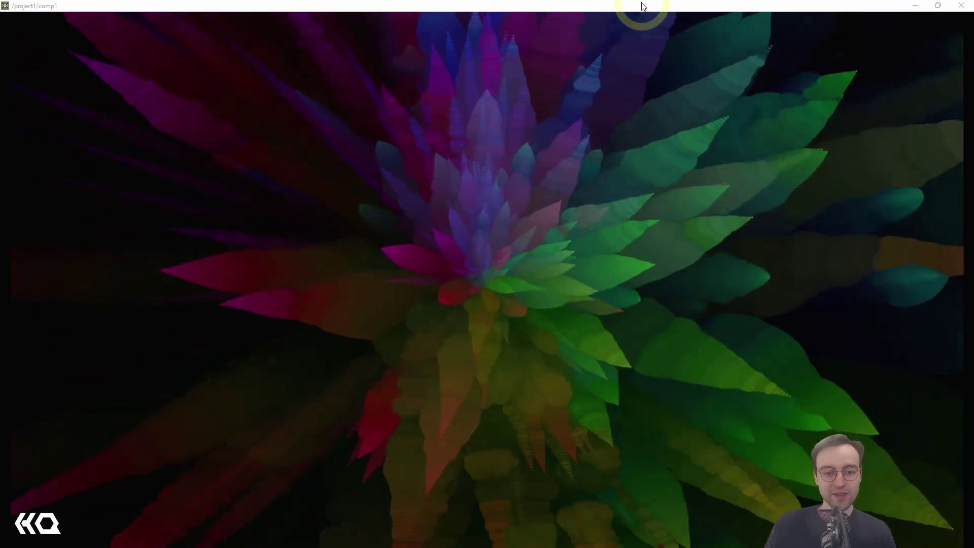
# Restore comp1's viewer window, shrink it and place it below the blur1 and displace1 nodes.
pyautogui.moveTo(637, 8); pyautogui.dragTo(598, 137)
pyautogui.moveTo(168, 331); pyautogui.dragTo(315, 307)
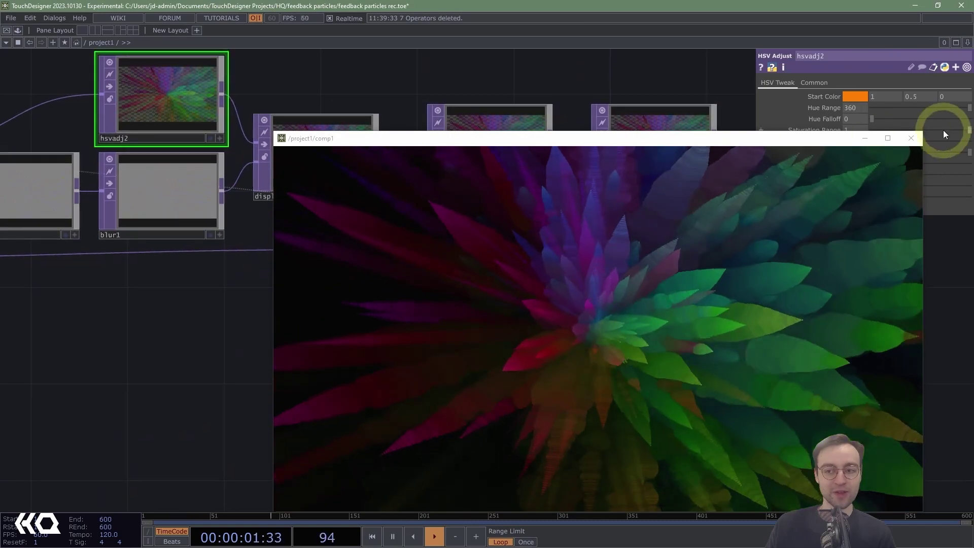
pyautogui.moveTo(926, 156); pyautogui.dragTo(701, 177)
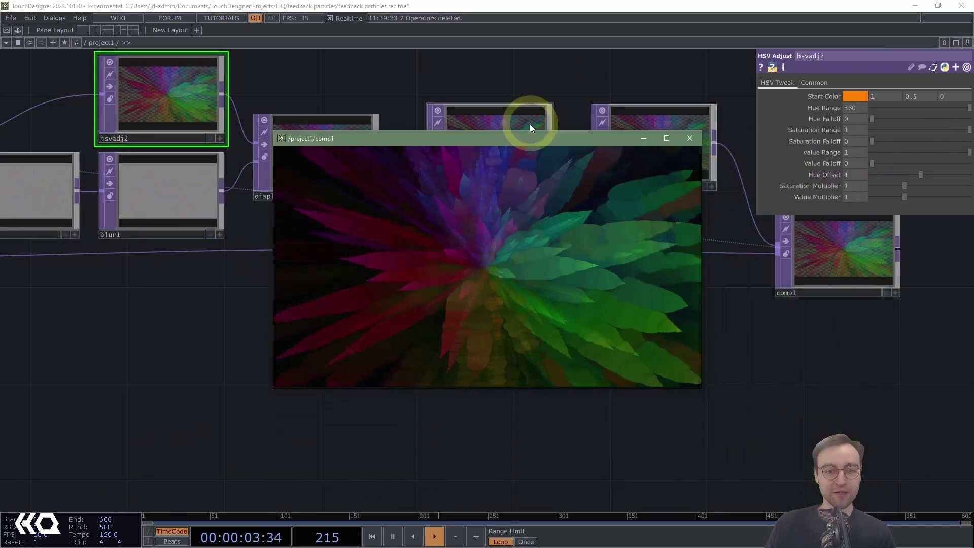
pyautogui.moveTo(532, 136); pyautogui.dragTo(298, 254)
# Bypass blur1 to compare comp1's output without the slope blur, and re-enable blur1 after inspecting it.
pyautogui.click(173, 194)
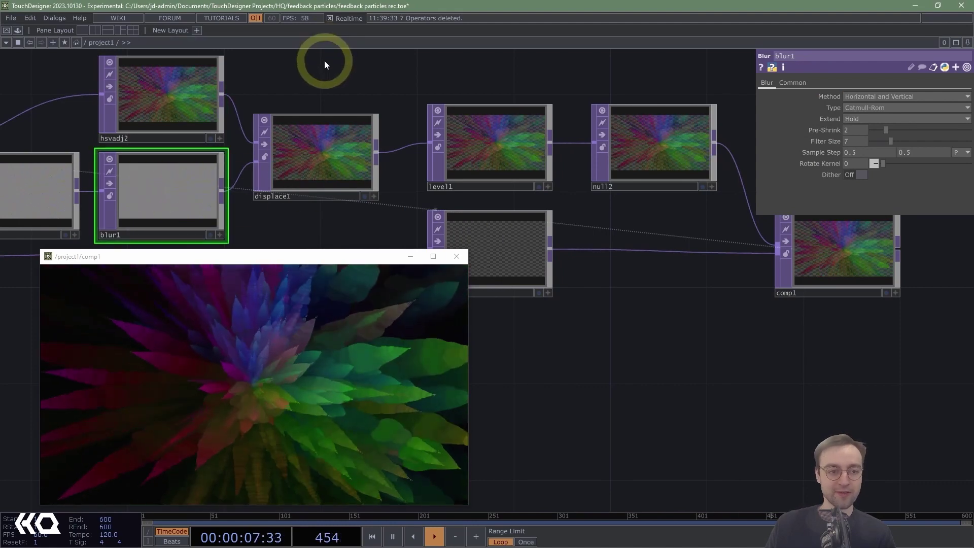
pyautogui.moveTo(496, 61); pyautogui.dragTo(530, 0)
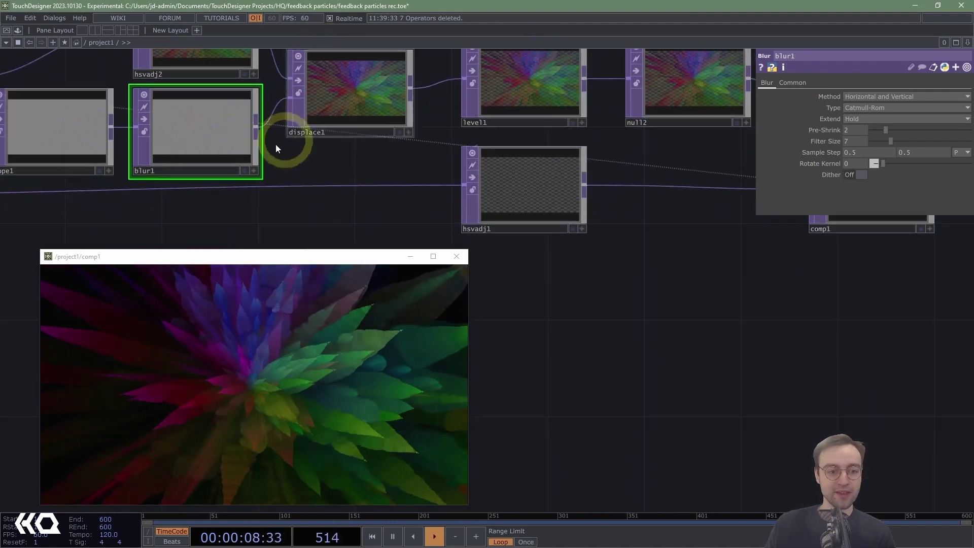
pyautogui.click(144, 121)
pyautogui.click(225, 217)
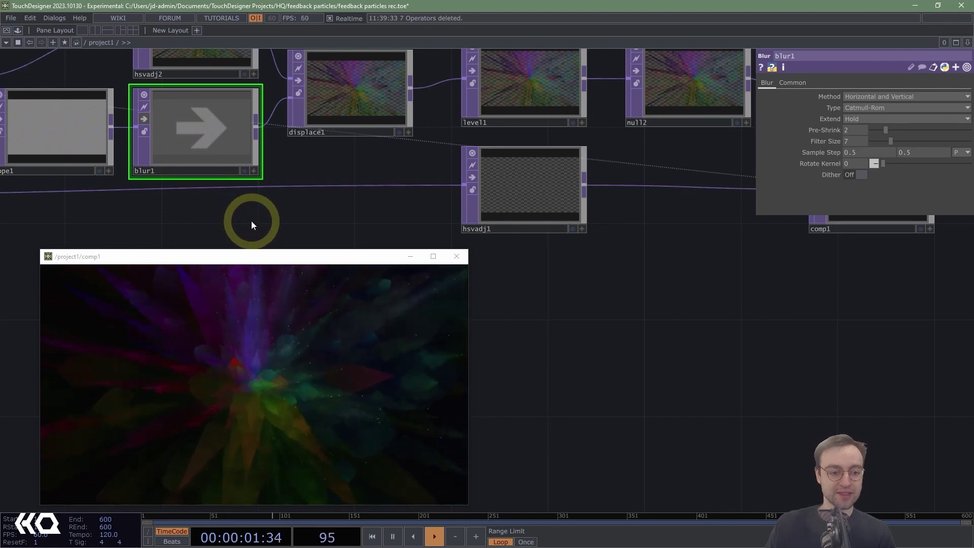
pyautogui.moveTo(252, 225); pyautogui.dragTo(346, 248)
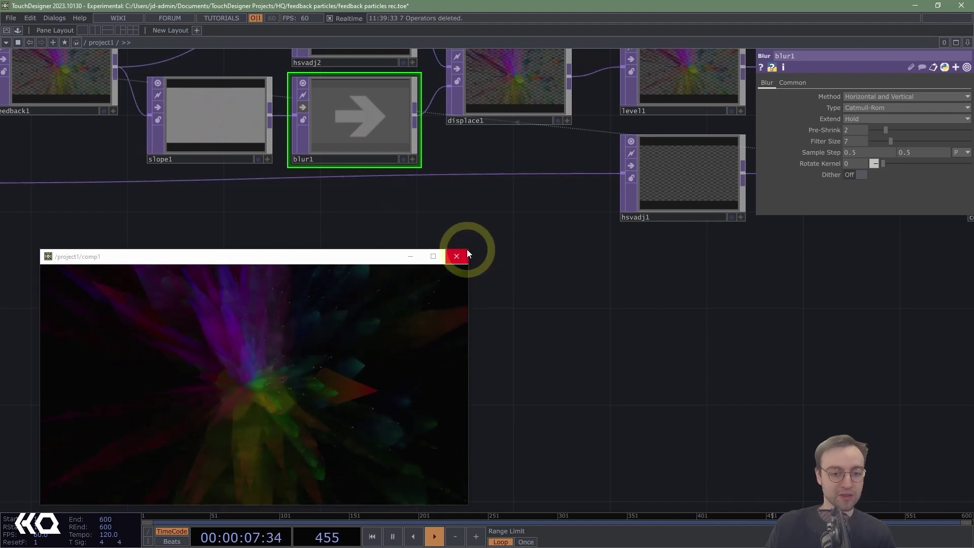
pyautogui.moveTo(468, 251); pyautogui.dragTo(683, 104)
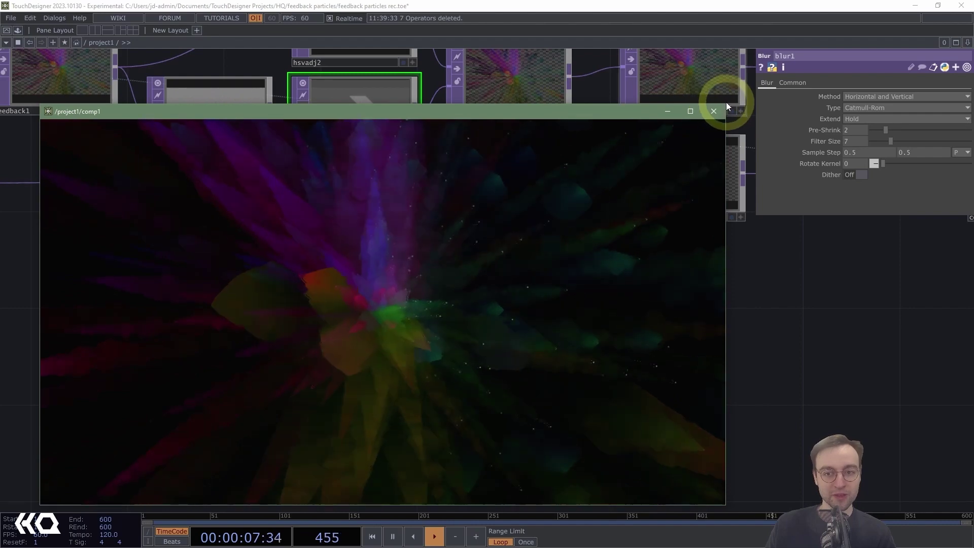
pyautogui.moveTo(724, 104); pyautogui.dragTo(500, 223)
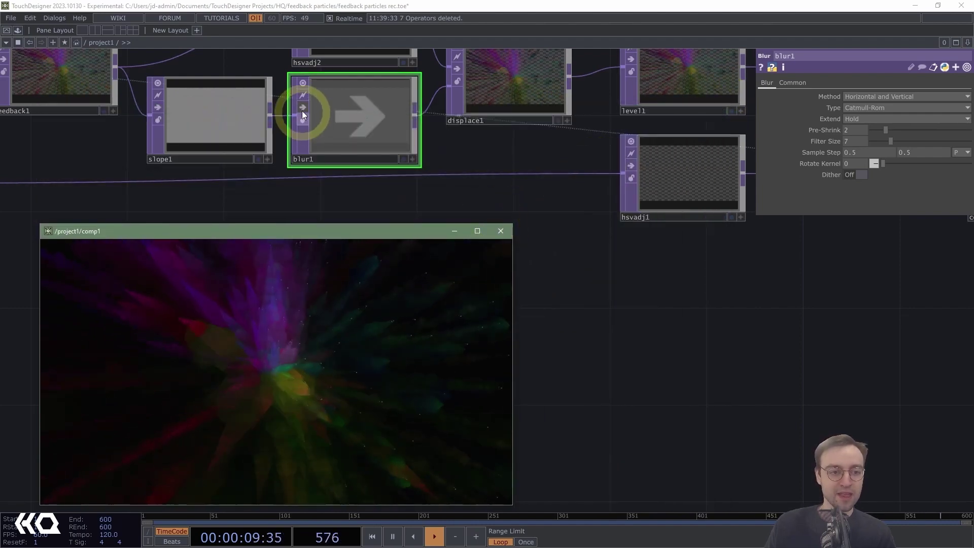
pyautogui.click(303, 109)
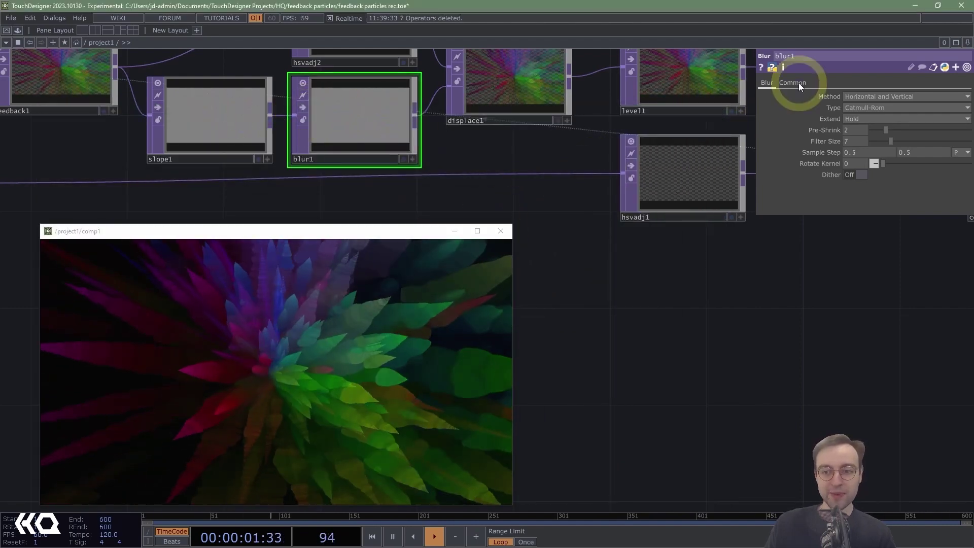
# Set blur1's Pre-Shrink to 1, both Sample Step values to 1 and Filter Size to 4.
pyautogui.moveTo(886, 129); pyautogui.dragTo(842, 170)
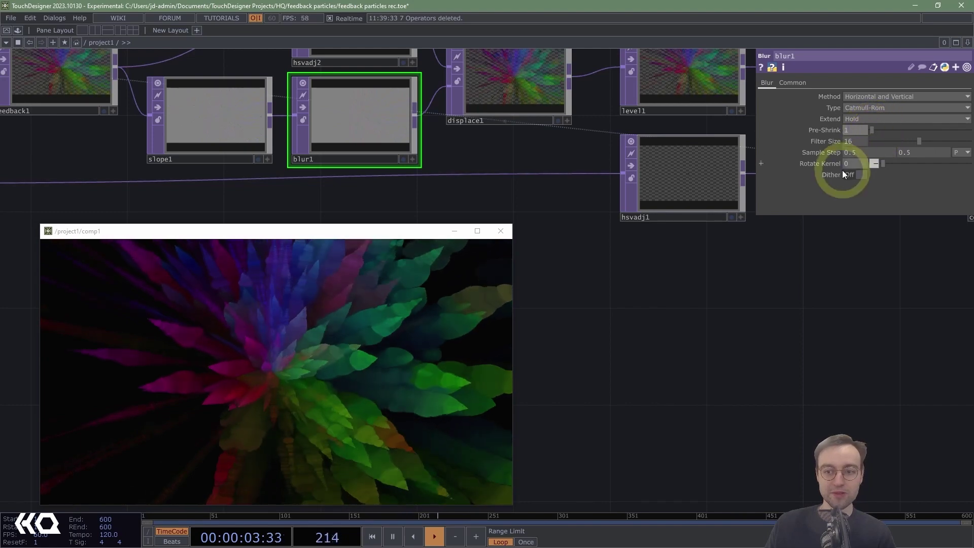
pyautogui.moveTo(827, 153); pyautogui.dragTo(904, 142, button='middle')
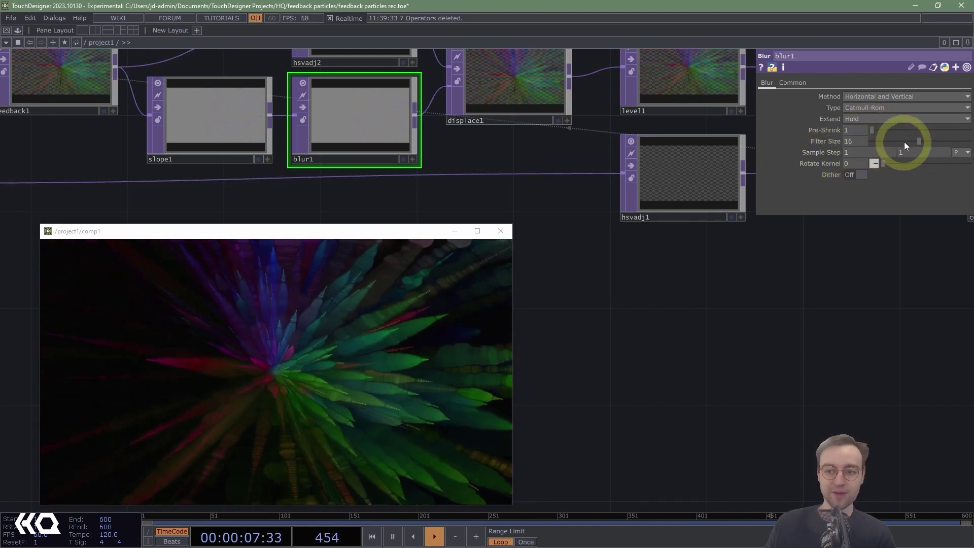
pyautogui.moveTo(904, 141)
pyautogui.mouseDown()
pyautogui.moveTo(917, 139)
pyautogui.moveTo(885, 142)
pyautogui.mouseUp()
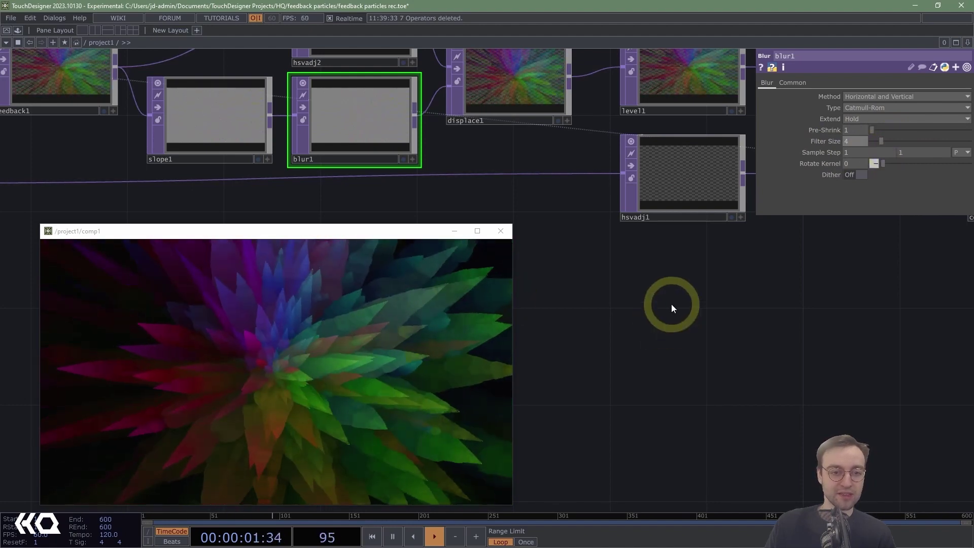
# Examine comp1's output with the new blur settings and close its viewer window.
pyautogui.moveTo(671, 303); pyautogui.dragTo(684, 321)
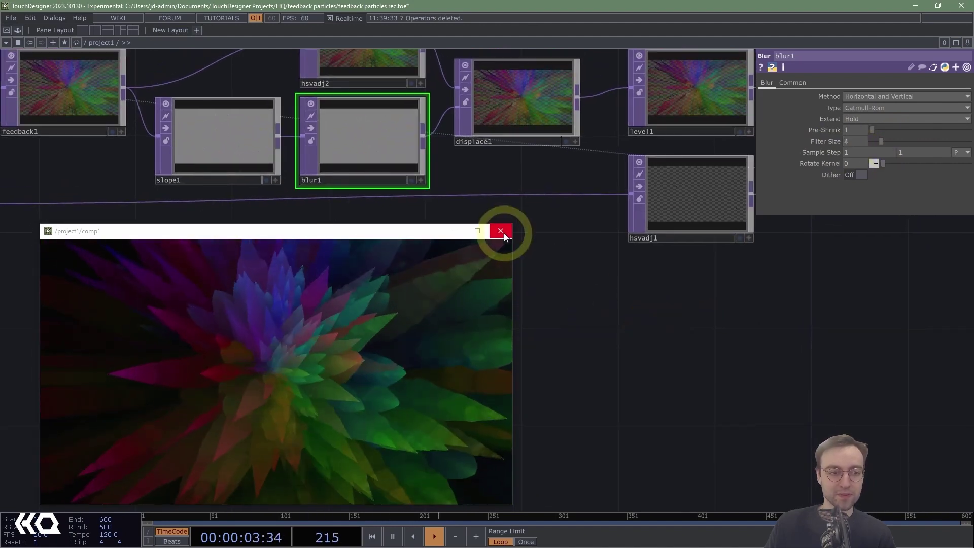
pyautogui.moveTo(553, 261); pyautogui.dragTo(744, 237)
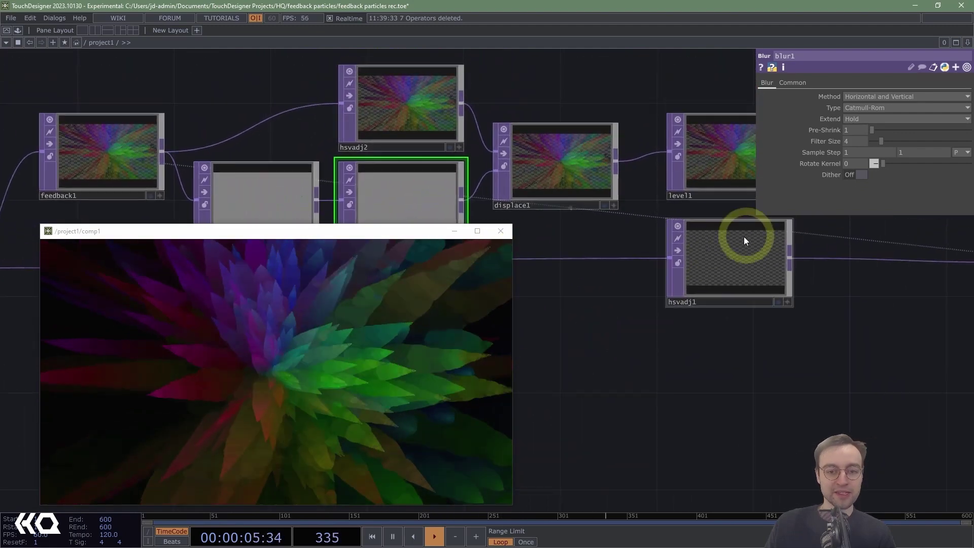
pyautogui.moveTo(592, 352); pyautogui.dragTo(604, 354)
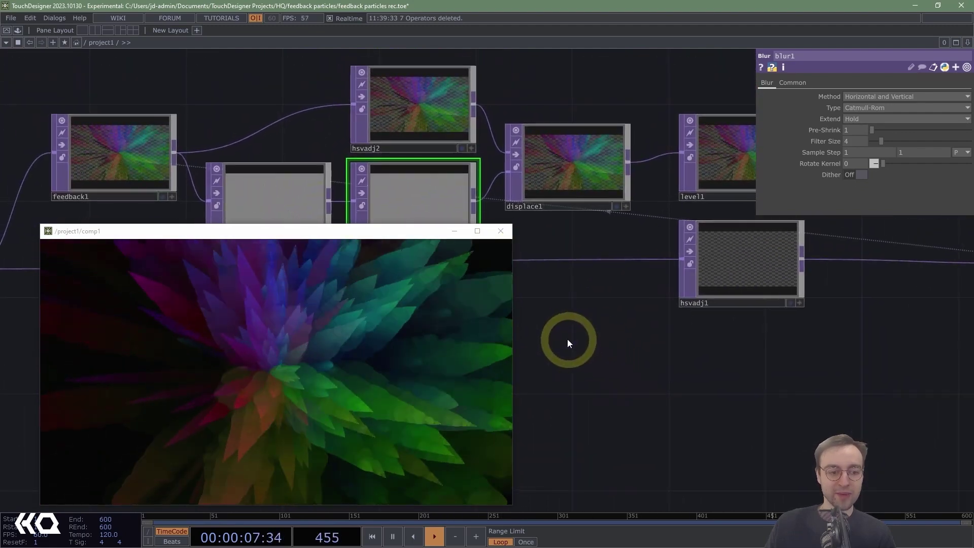
pyautogui.click(502, 230)
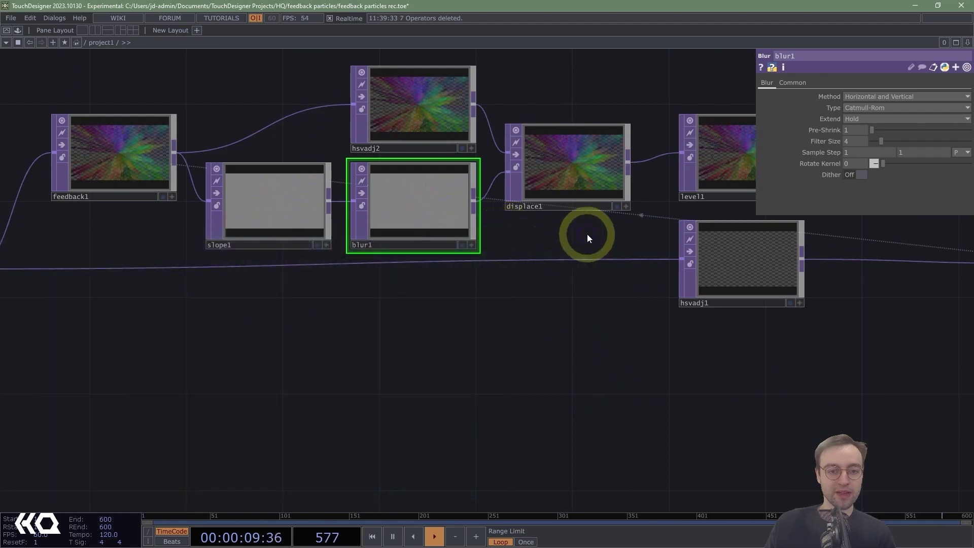
# Review the whole network, from the particle and colour sources through the render to the feedback loop and comp1.
pyautogui.moveTo(586, 239); pyautogui.dragTo(402, 321)
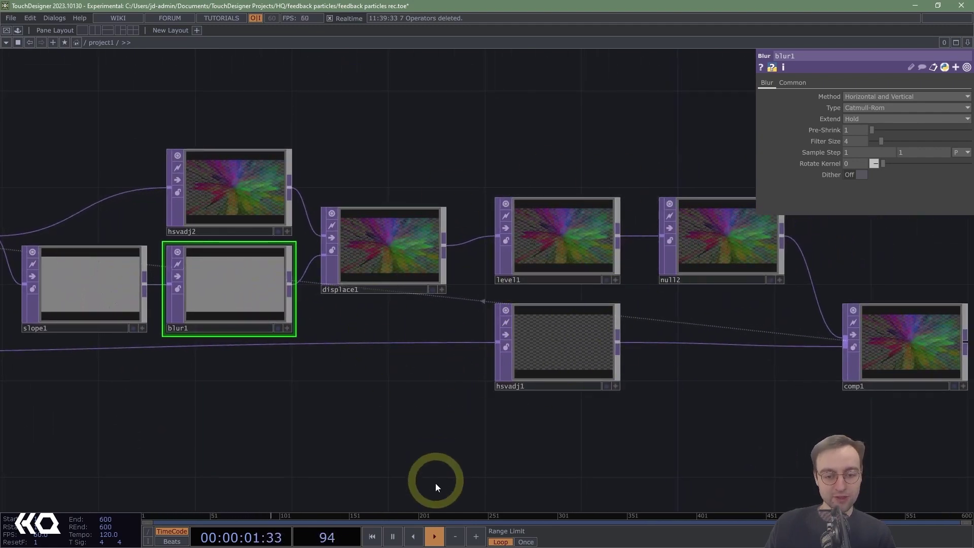
pyautogui.hscroll(-2, 452, 446)
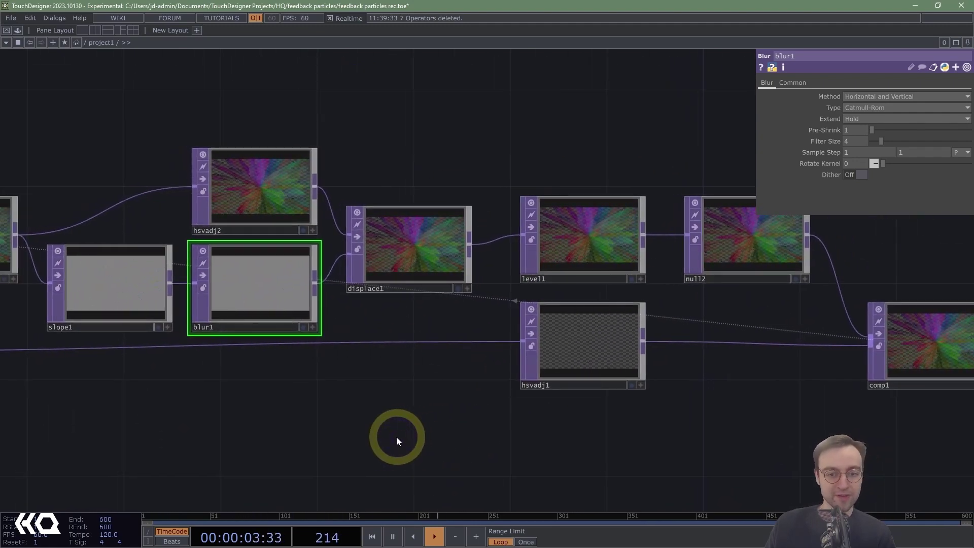
pyautogui.scroll(-5, 372, 456)
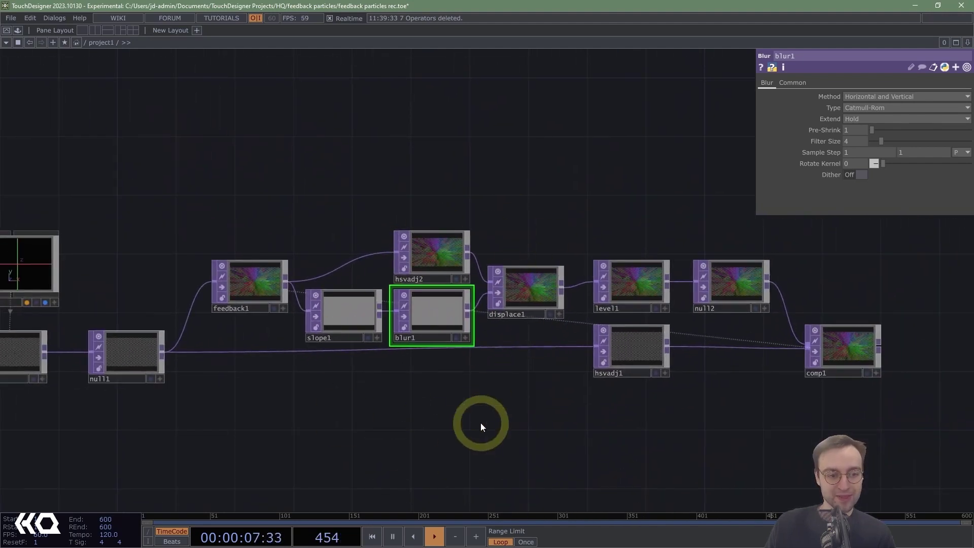
pyautogui.scroll(-3, 479, 420)
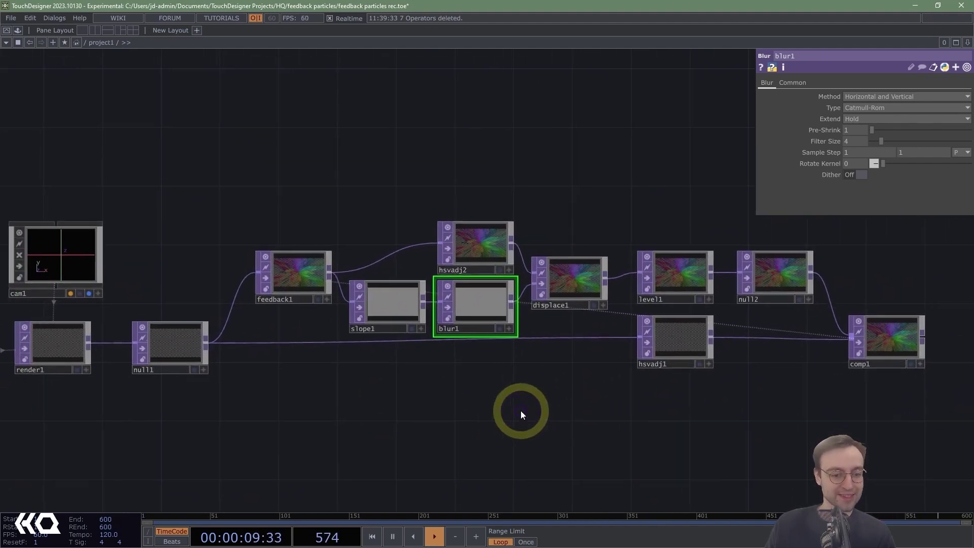
pyautogui.moveTo(489, 420); pyautogui.dragTo(692, 236)
pyautogui.moveTo(489, 374); pyautogui.dragTo(653, 326)
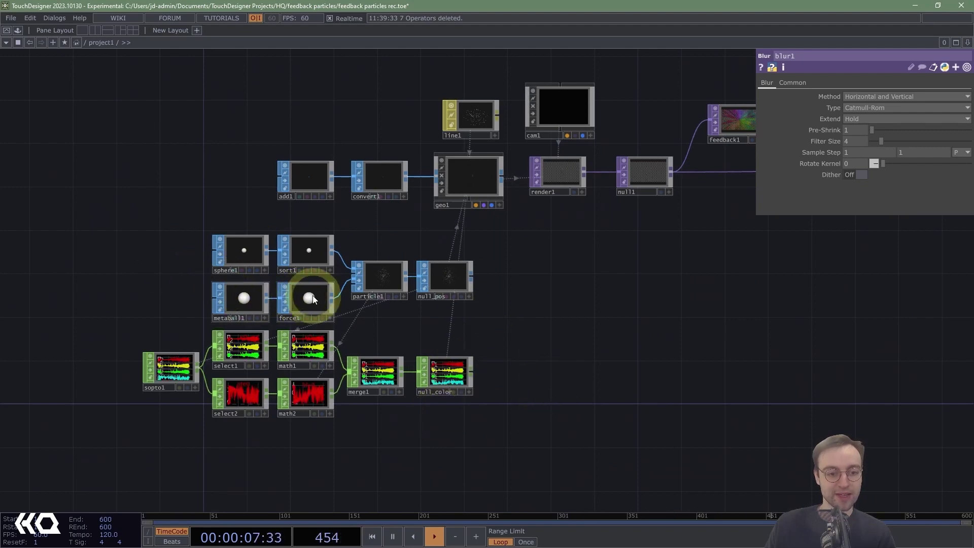
pyautogui.moveTo(601, 257); pyautogui.dragTo(406, 343)
pyautogui.scroll(6, 406, 343)
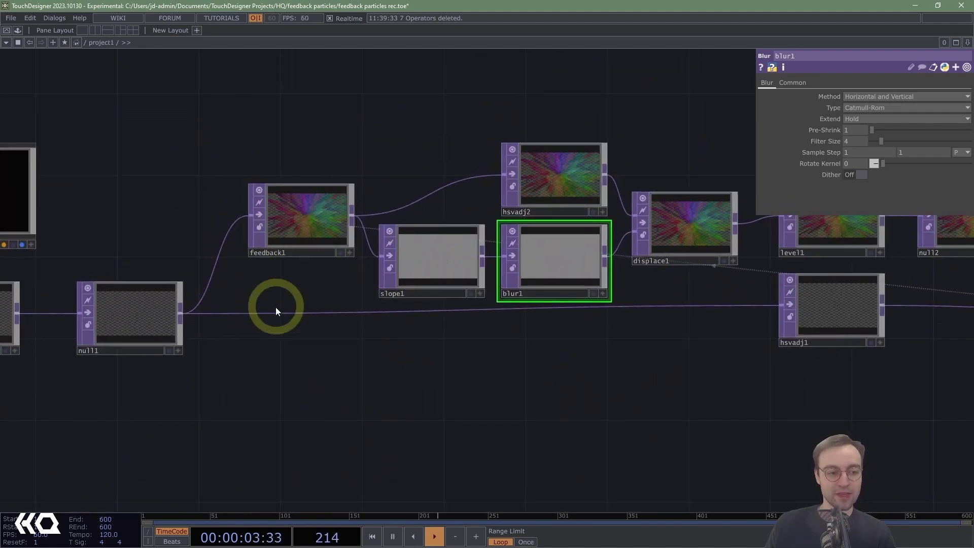
pyautogui.moveTo(284, 326); pyautogui.dragTo(421, 355)
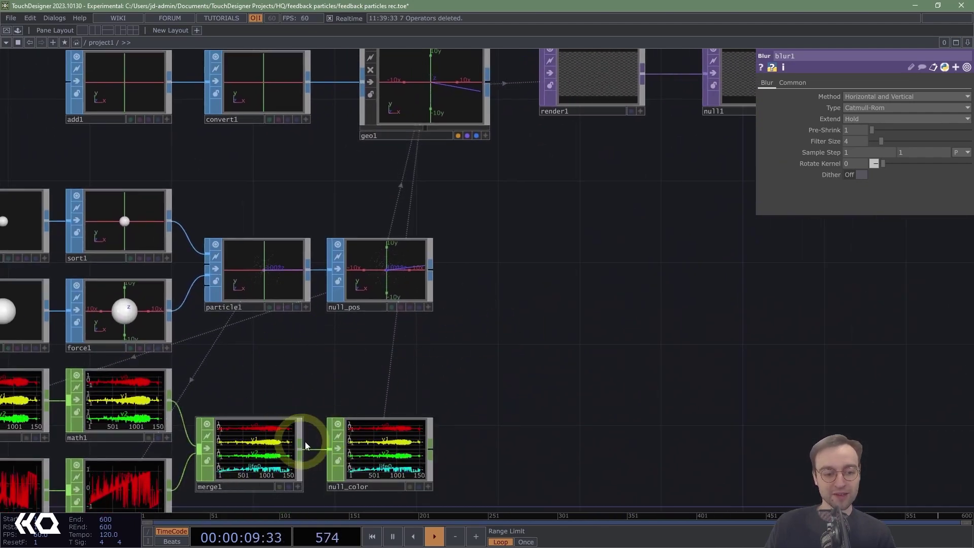
pyautogui.moveTo(571, 333); pyautogui.dragTo(552, 265)
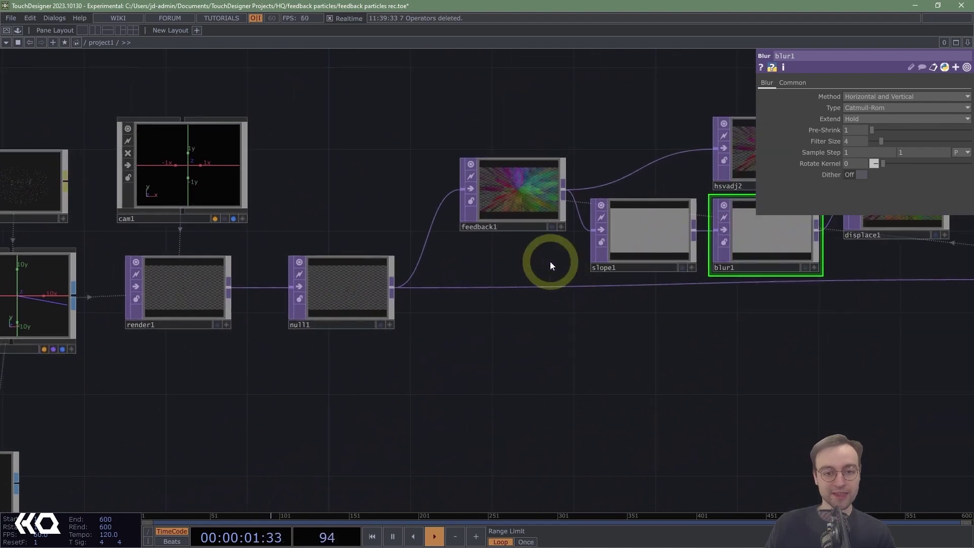
pyautogui.moveTo(511, 225); pyautogui.dragTo(506, 287)
pyautogui.moveTo(510, 246); pyautogui.dragTo(648, 273)
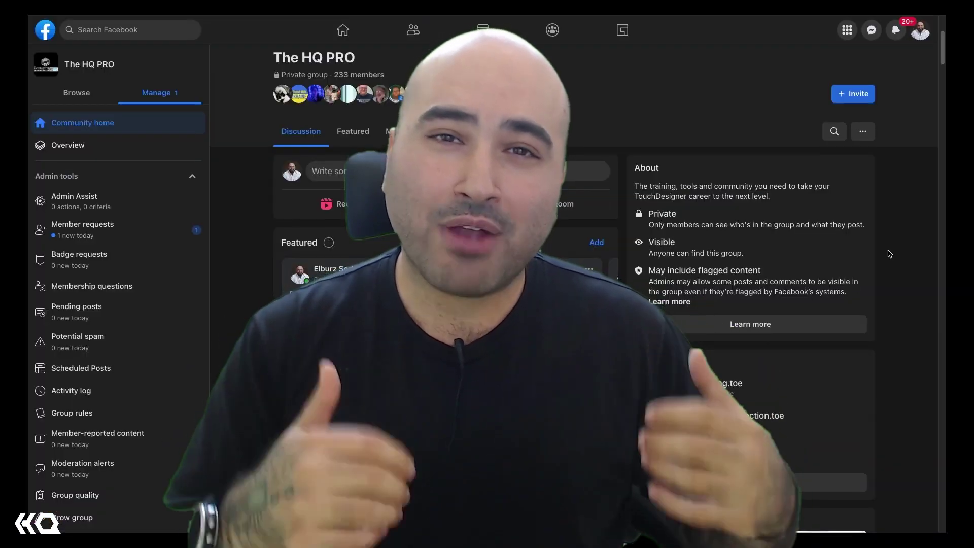
pyautogui.scroll(-3, 889, 254)
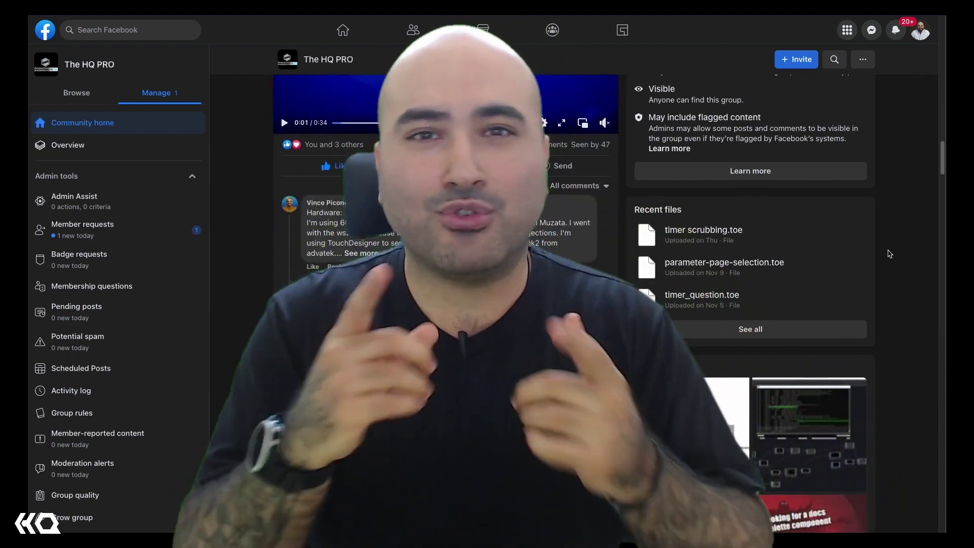
pyautogui.scroll(-2, 890, 254)
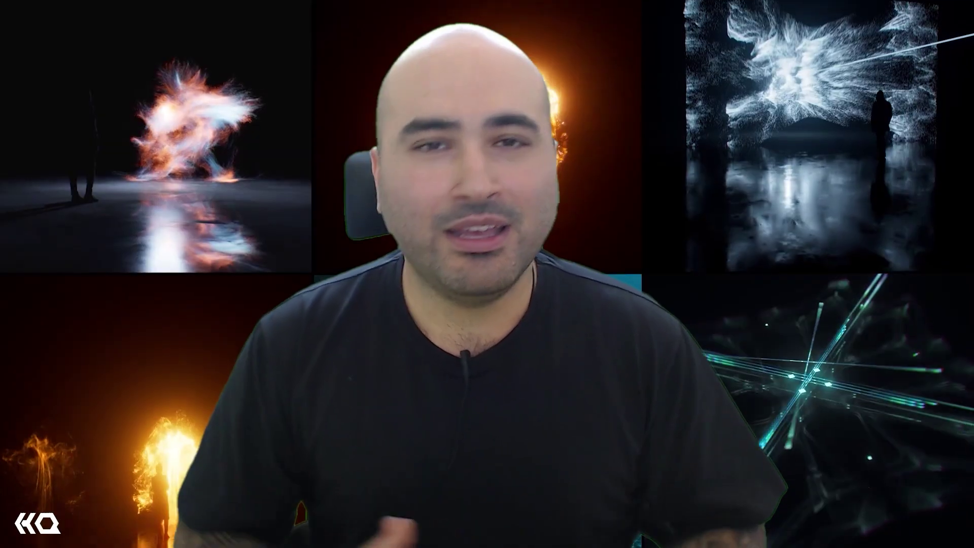